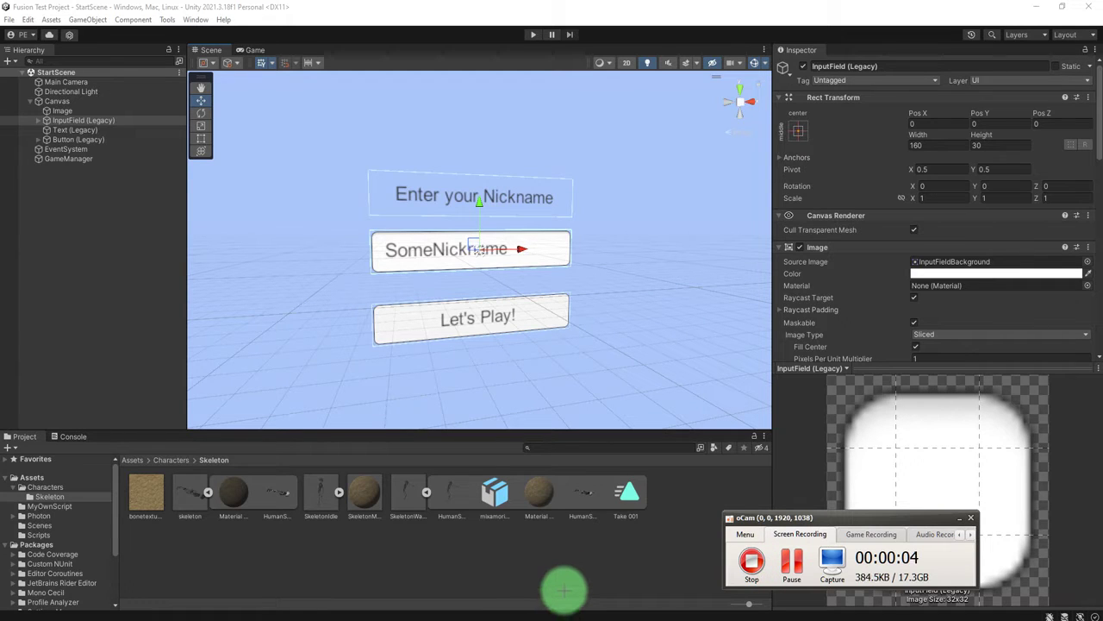
- Preview the Take 001 animation clips of the SkeletonWalk and SkeletonIdle models in the Skeleton folder
click(553, 549)
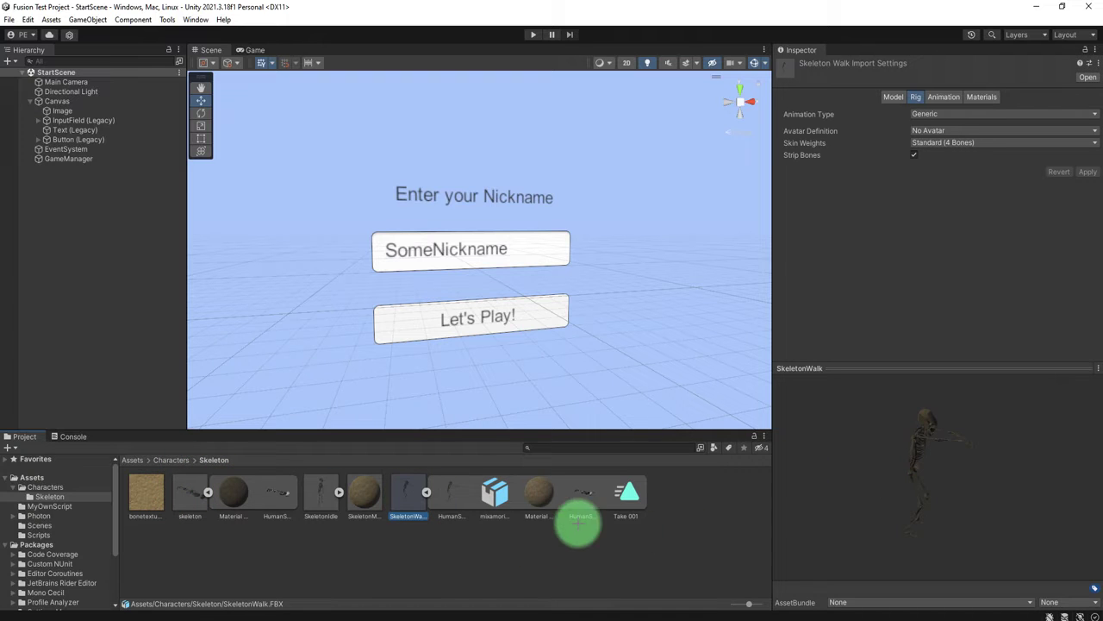
click(321, 493)
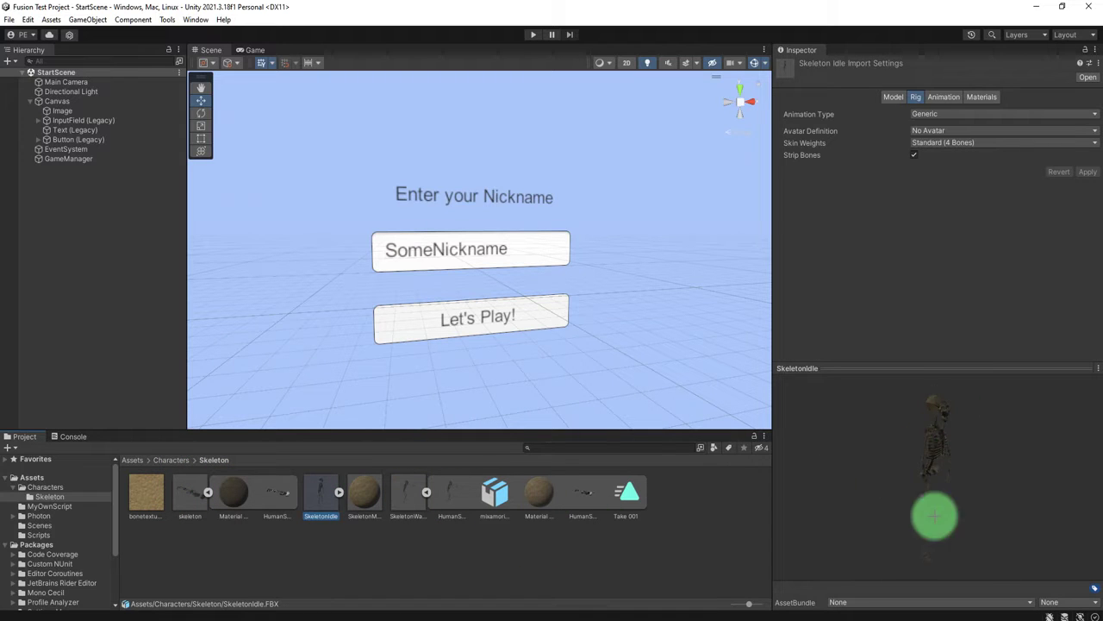
click(339, 492)
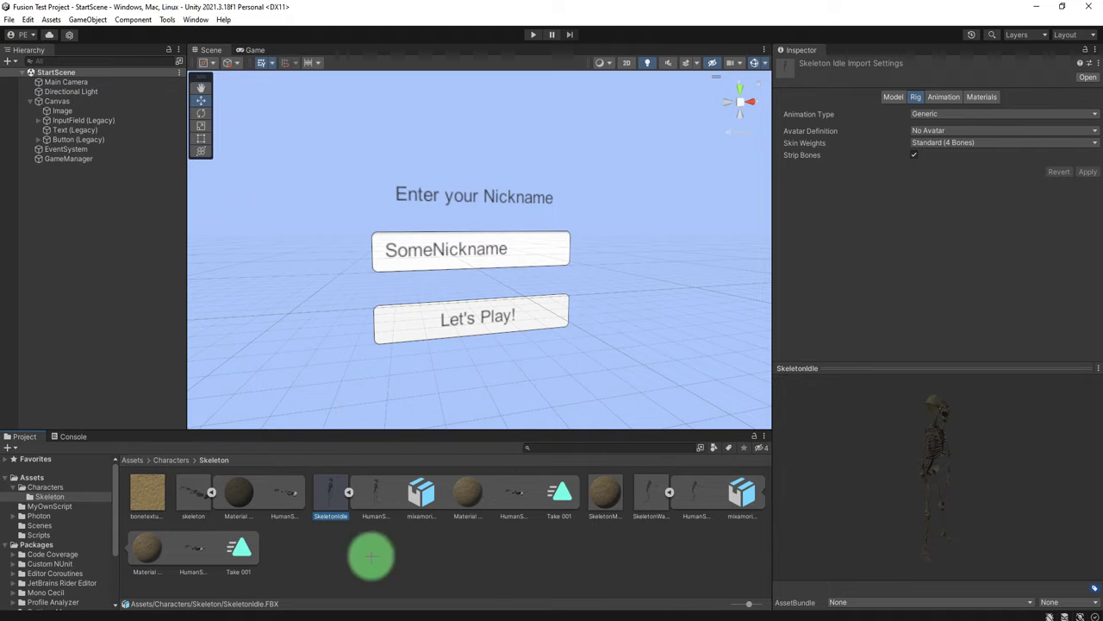
click(240, 550)
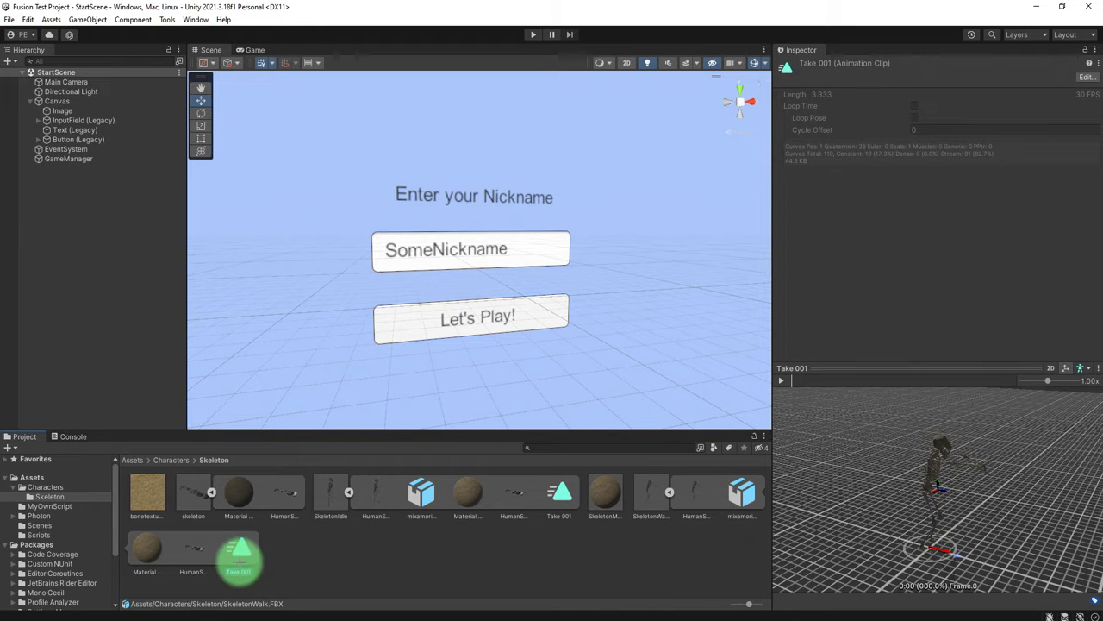
click(781, 380)
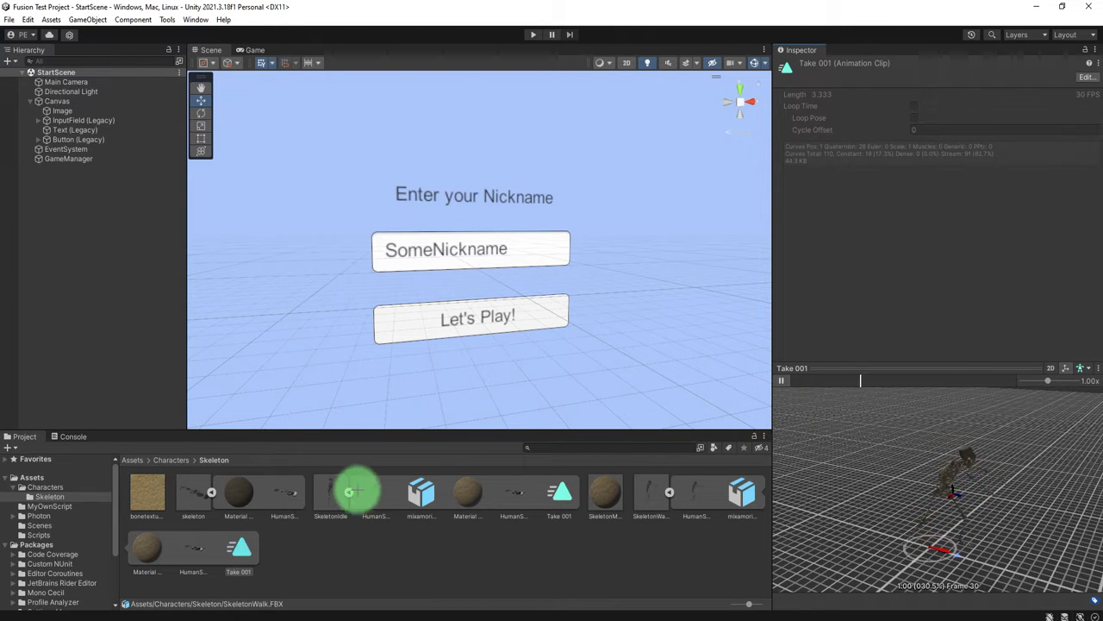
click(556, 491)
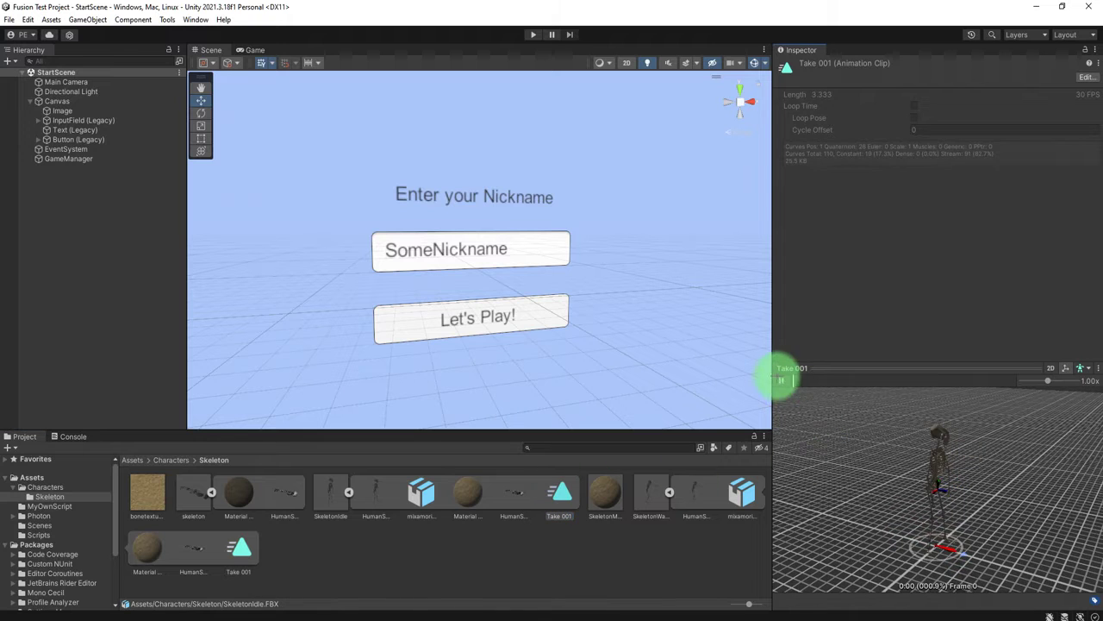
click(782, 381)
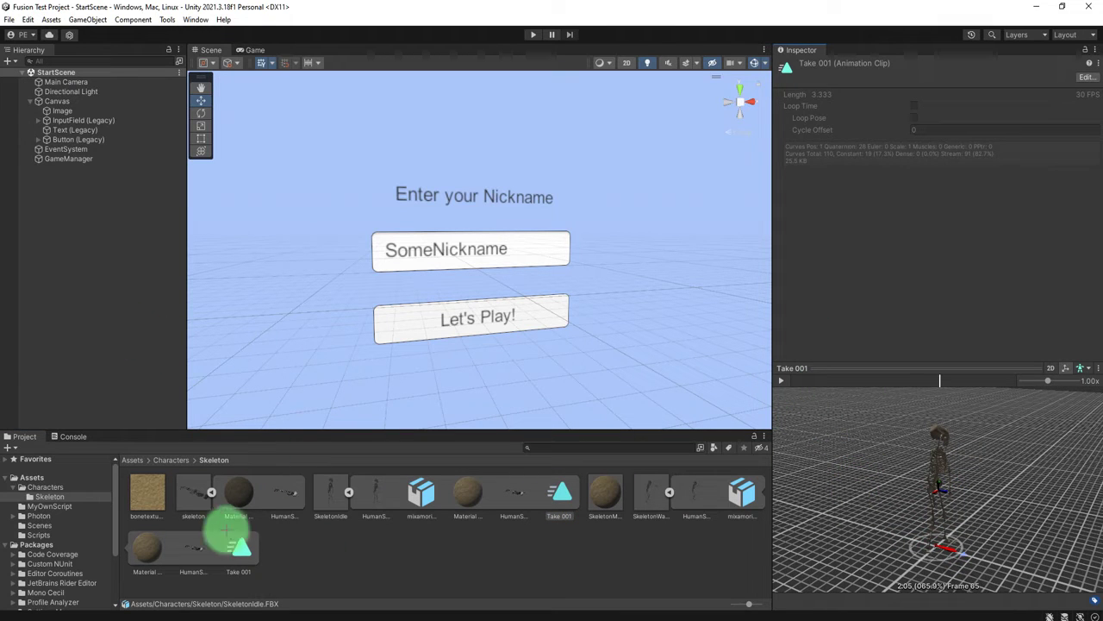
click(107, 278)
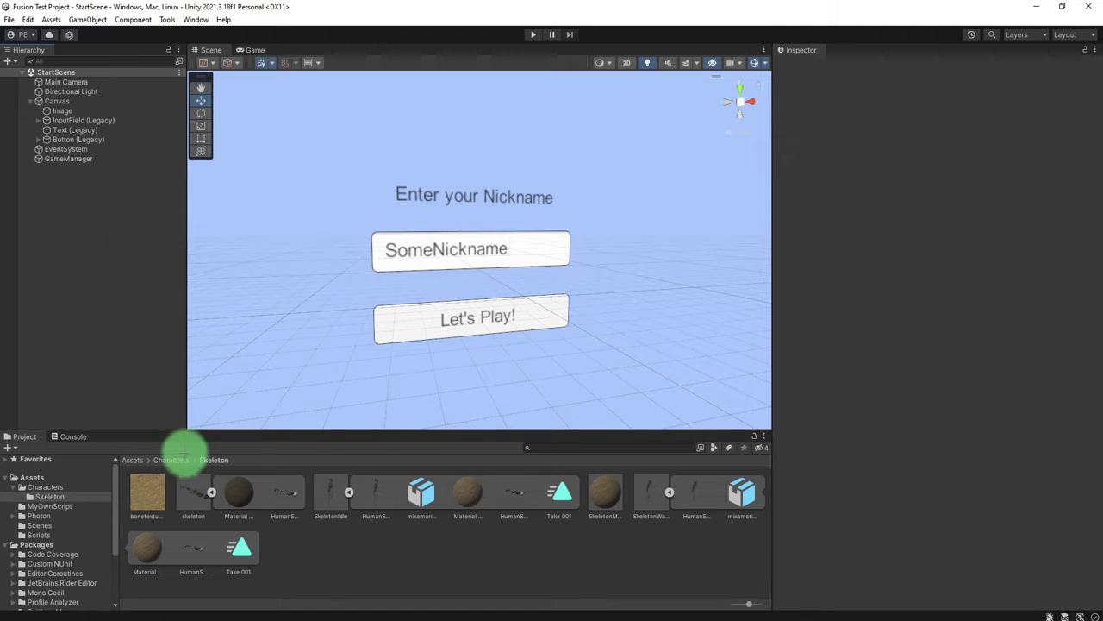
- Open the PlayerCharacter prefab from the Assets folder for editing
click(133, 459)
click(495, 496)
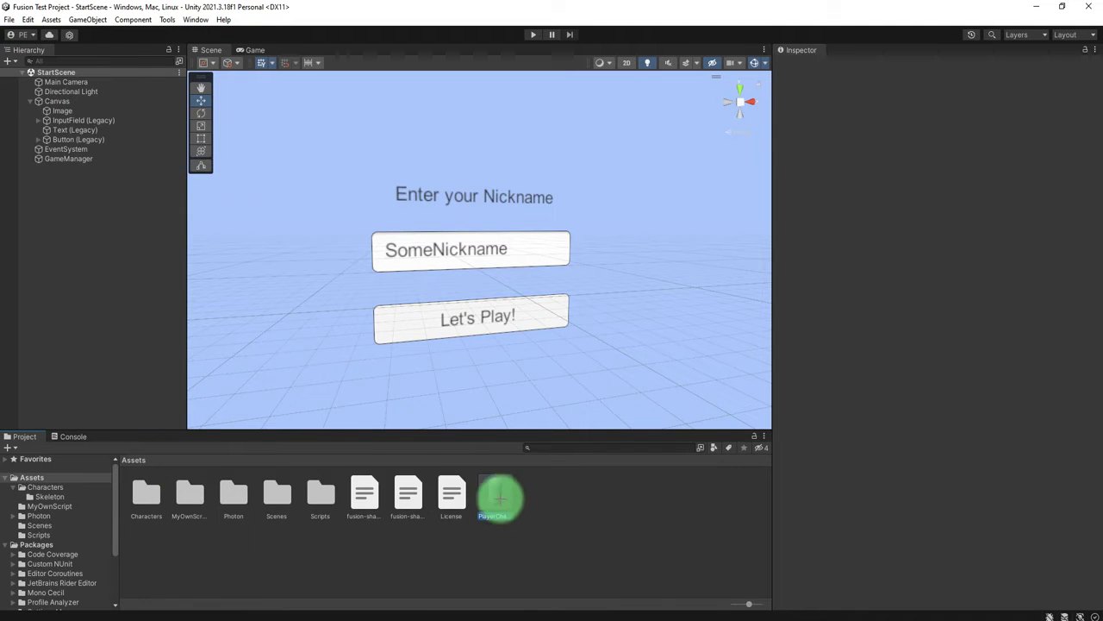
double_click(498, 494)
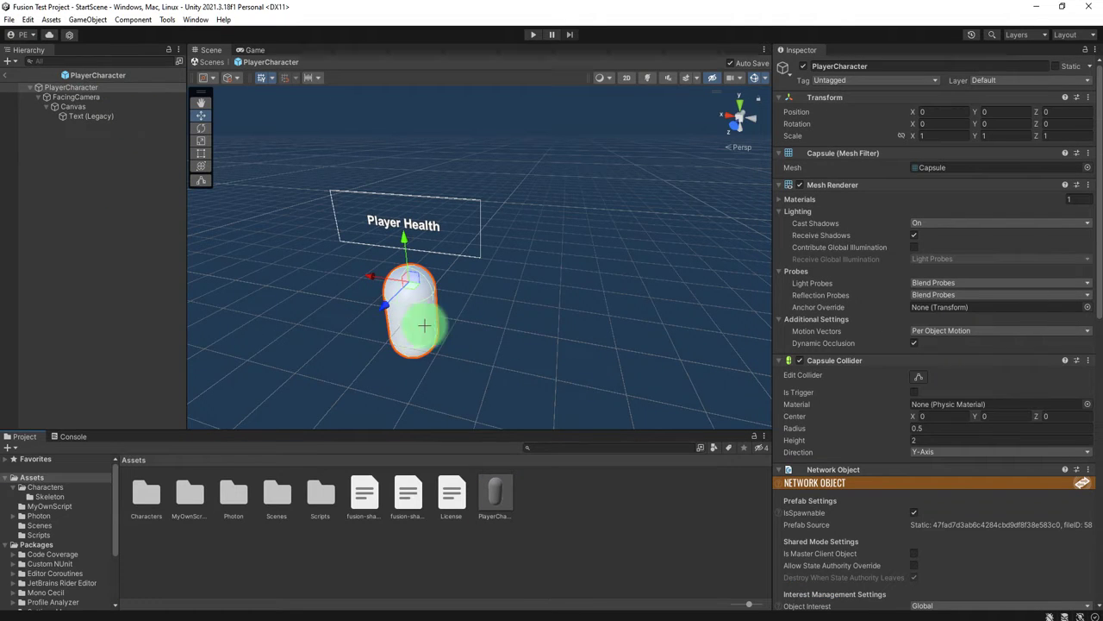
mouse_move(310, 301)
alt+mouse_down()
mouse_move(536, 334)
mouse_move(488, 320)
mouse_move(534, 342)
alt+mouse_up()
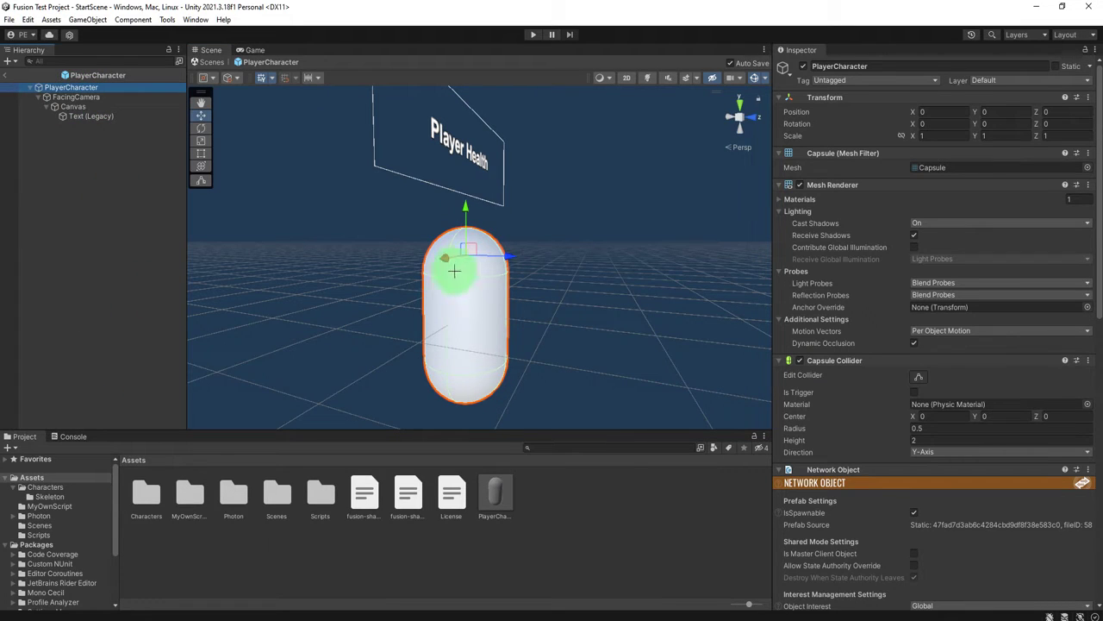
- Show the Characters/Skeleton folder and collapse the sub-assets of SkeletonWalk and SkeletonIdle
double_click(149, 491)
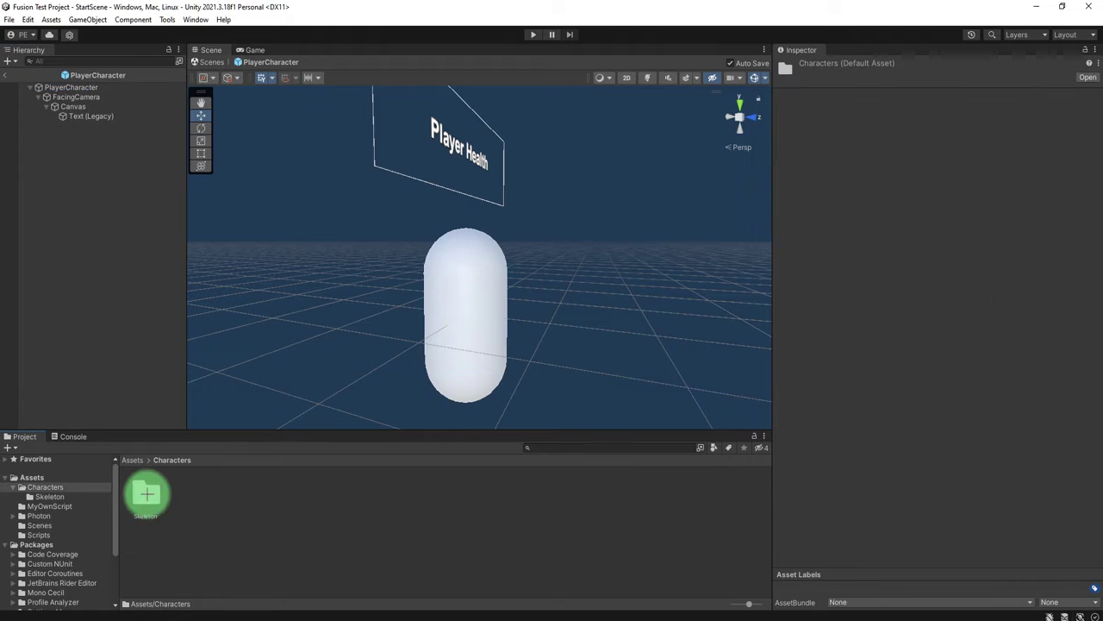
double_click(144, 492)
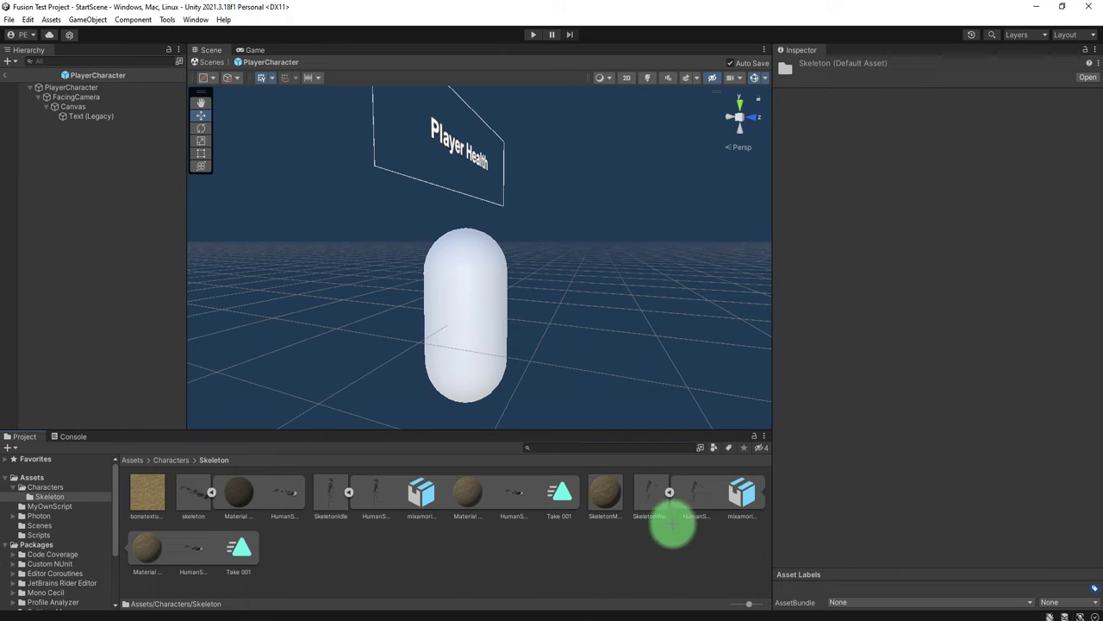
click(669, 492)
click(339, 492)
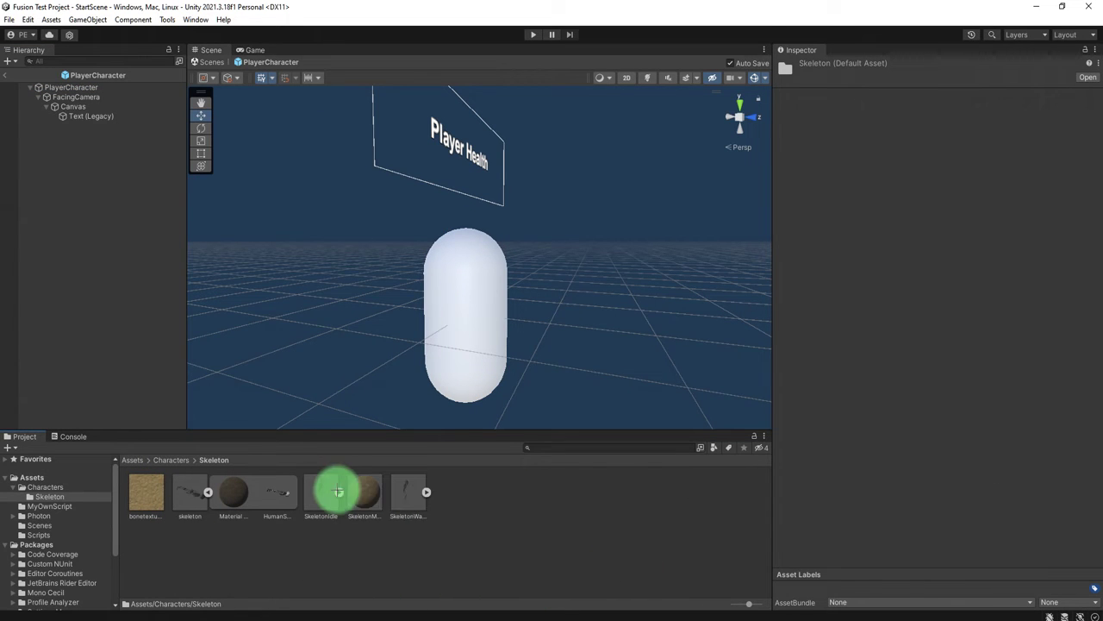
- Try adding the SkeletonWalk model as a child of PlayerCharacter and lowering it to about Y -0.96
click(413, 495)
drag(449, 518, 86, 88)
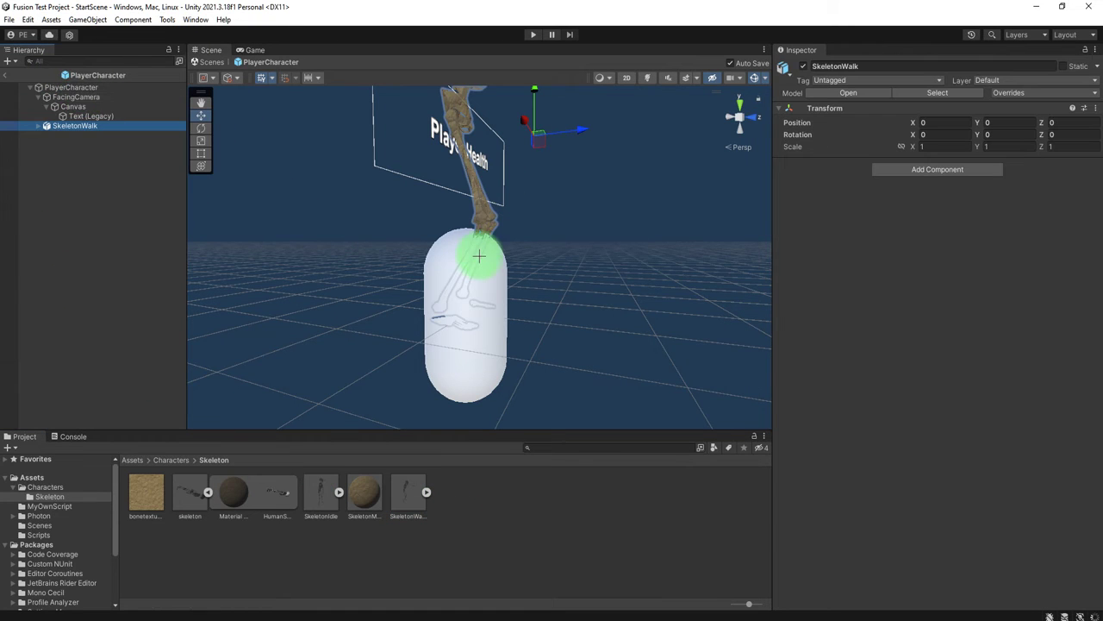
scroll(495, 260, down, 3)
mouse_move(506, 268)
alt+mouse_down()
mouse_move(486, 305)
mouse_move(463, 308)
alt+mouse_up()
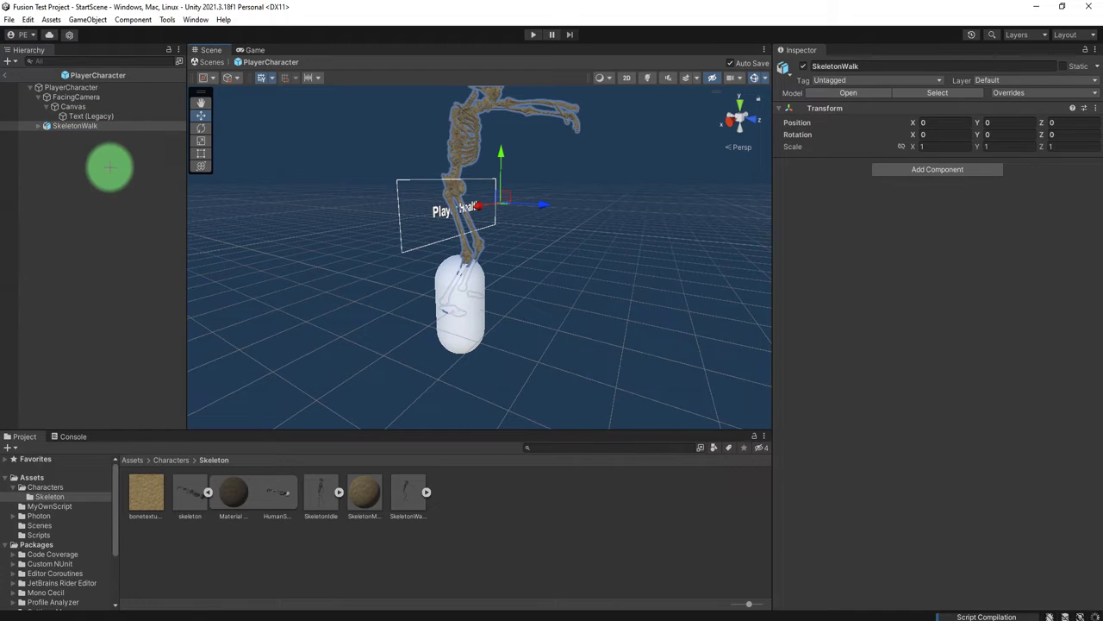
drag(501, 153, 227, 269)
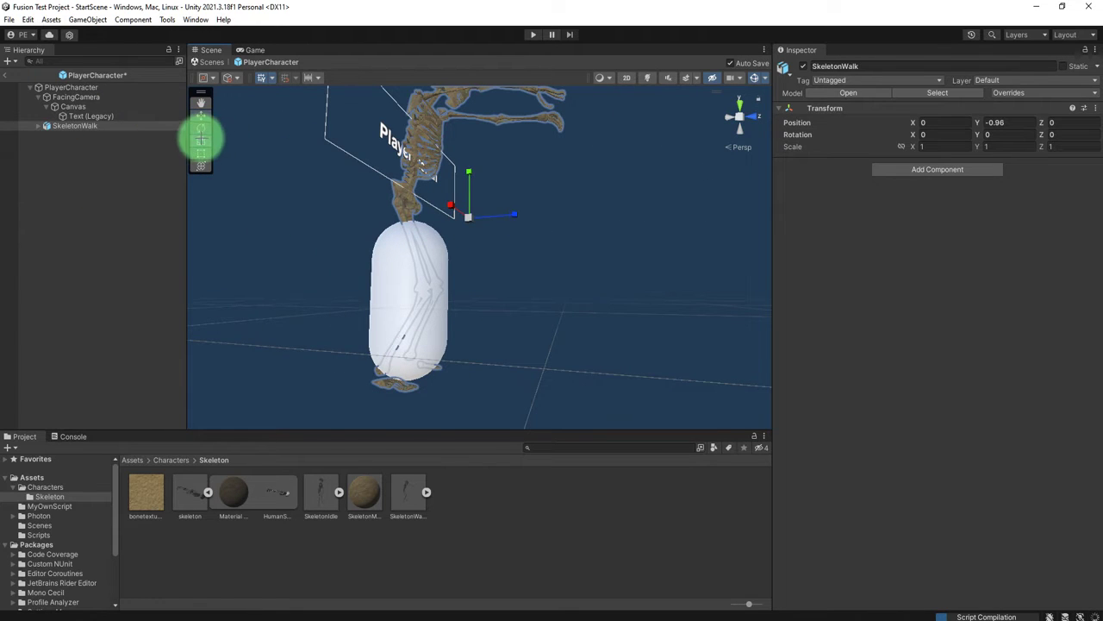
- Scale the SkeletonWalk model down uniformly to about 0.58
click(201, 140)
drag(468, 219, 459, 240)
right_drag(460, 242, 516, 202)
click(201, 115)
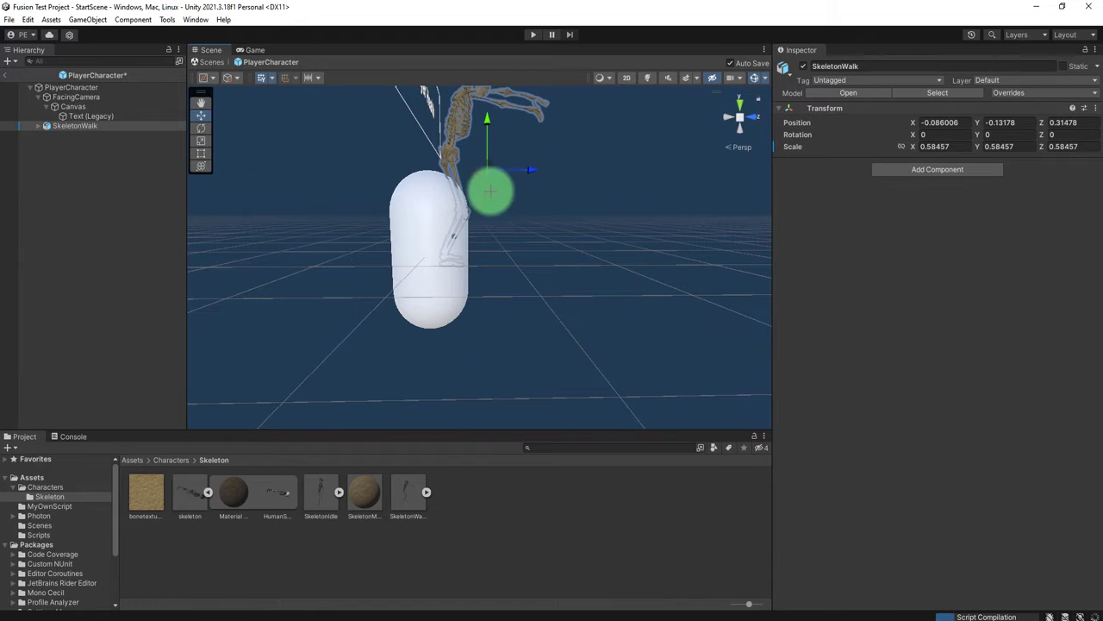
- Delete the SkeletonWalk model from the PlayerCharacter prefab
click(113, 180)
click(95, 126)
key(Delete)
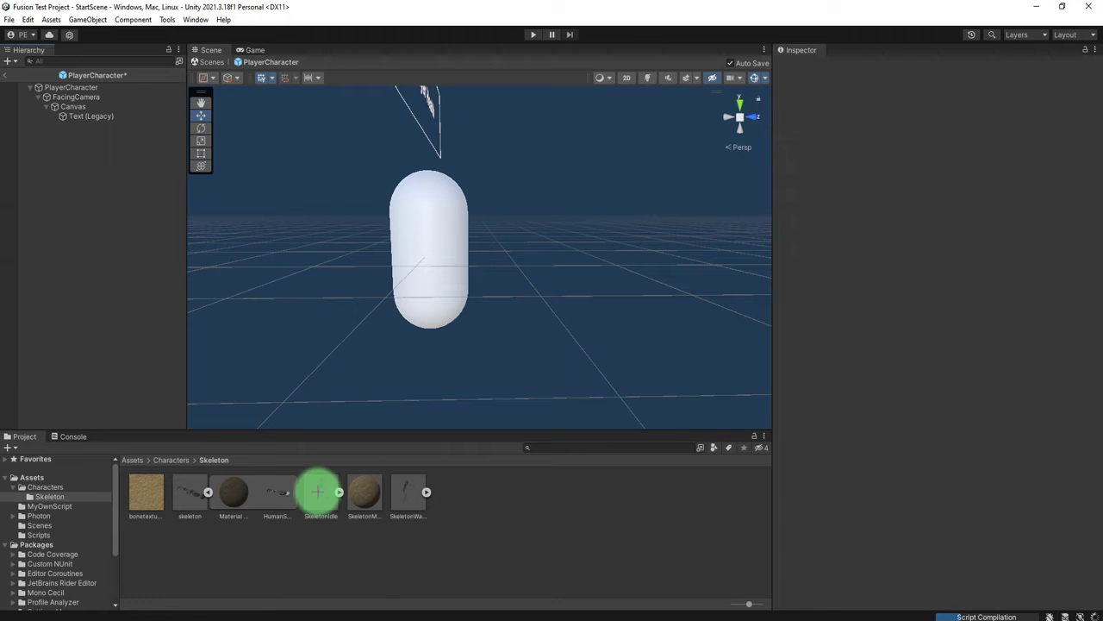
- Add the SkeletonIdle model from the Skeleton folder as a child of PlayerCharacter
drag(321, 492, 96, 144)
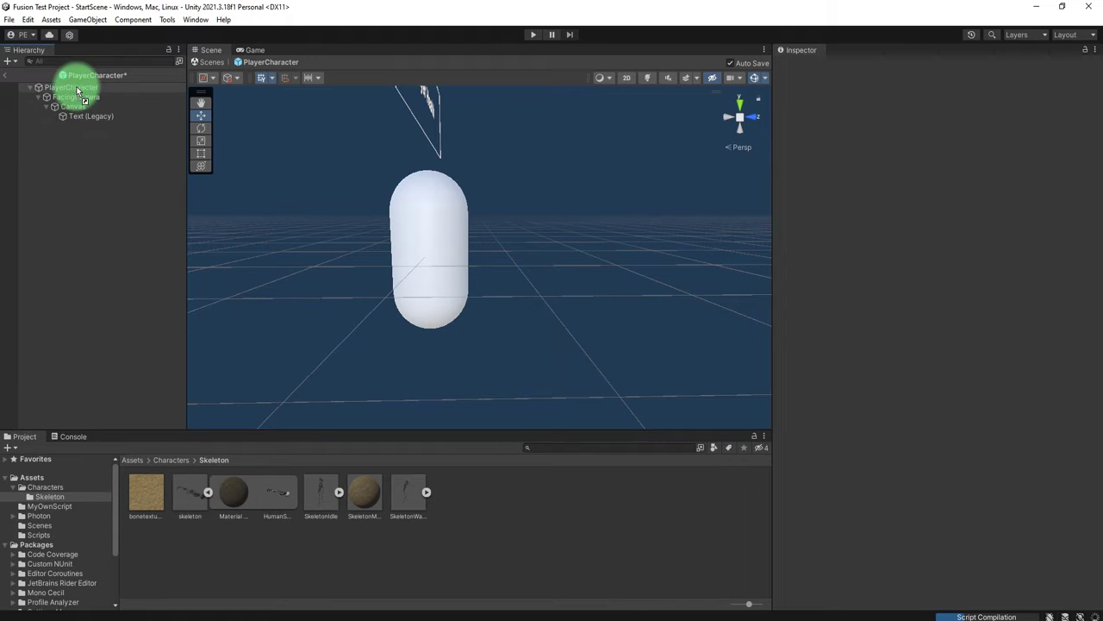
drag(77, 90, 75, 86)
scroll(448, 179, down, 2)
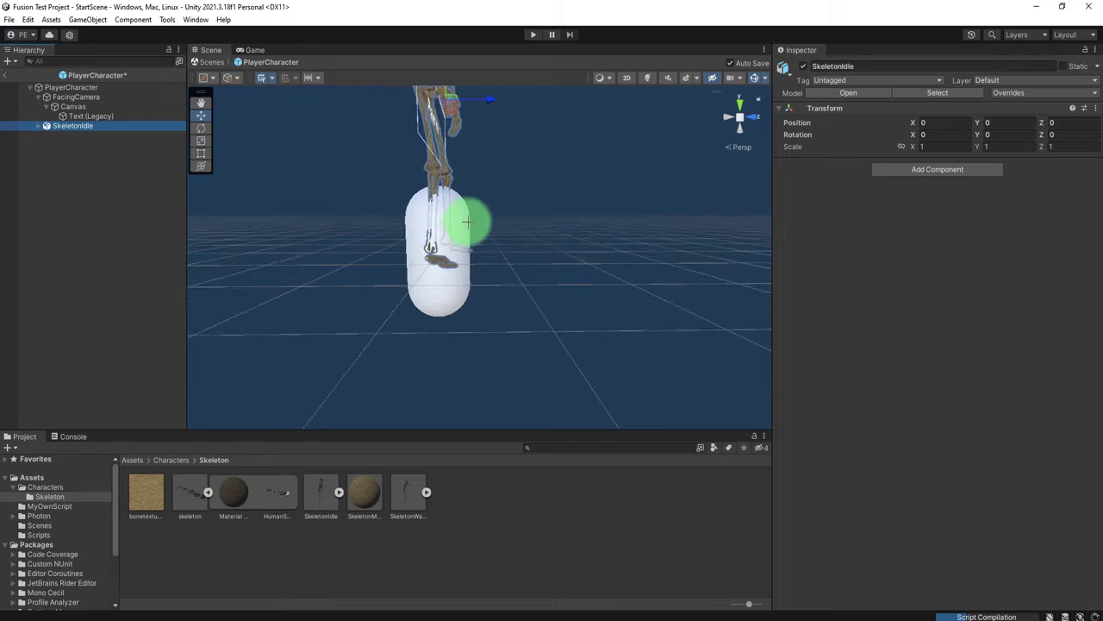
- Scale SkeletonIdle down uniformly to about 0.43 and lower it inside the capsule to about Y -0.89
click(201, 140)
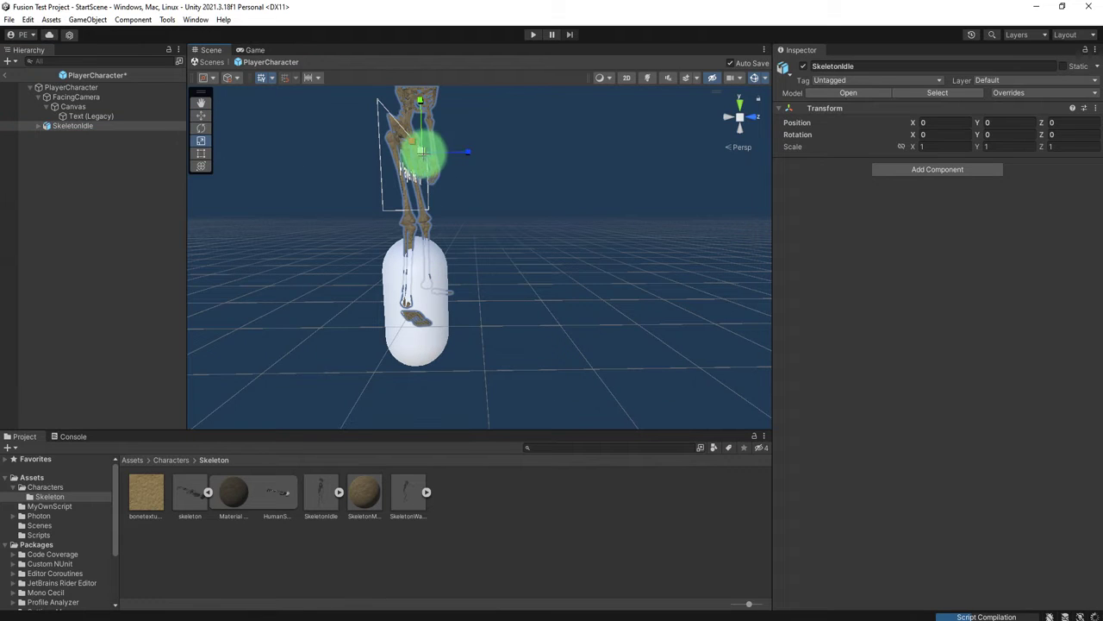
drag(421, 152, 400, 169)
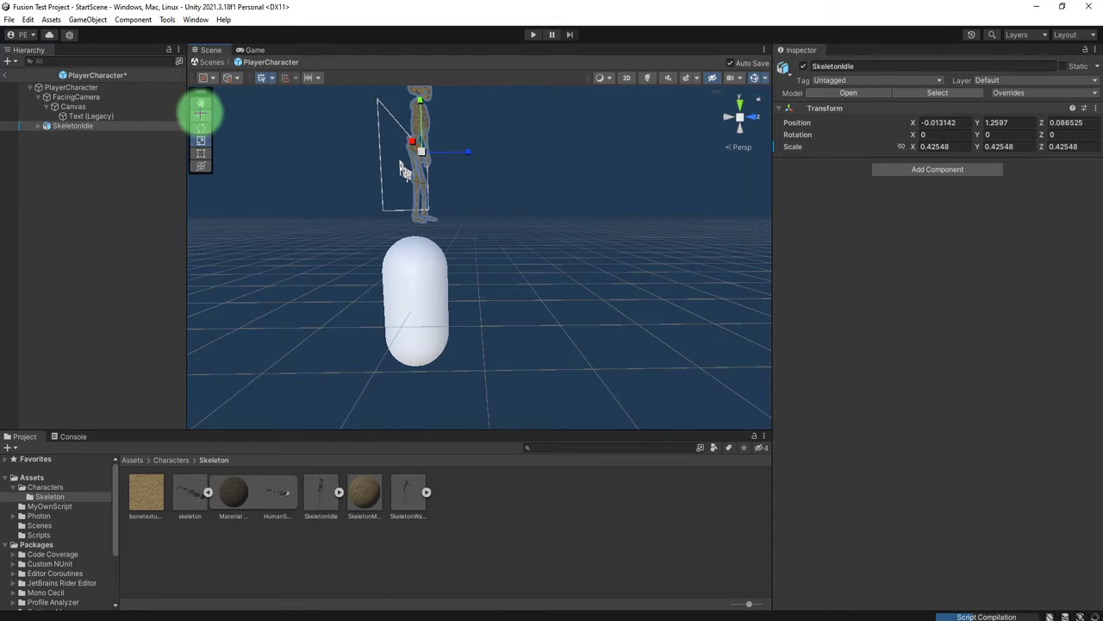
click(201, 116)
drag(419, 112, 413, 244)
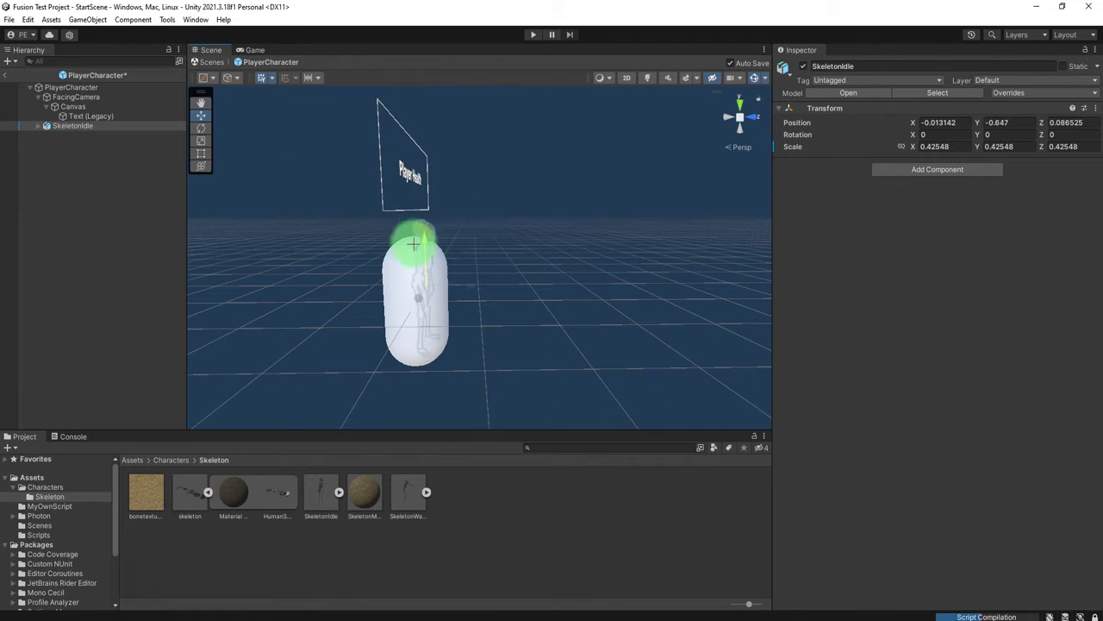
scroll(505, 214, up, 3)
middle_drag(500, 215, 482, 199)
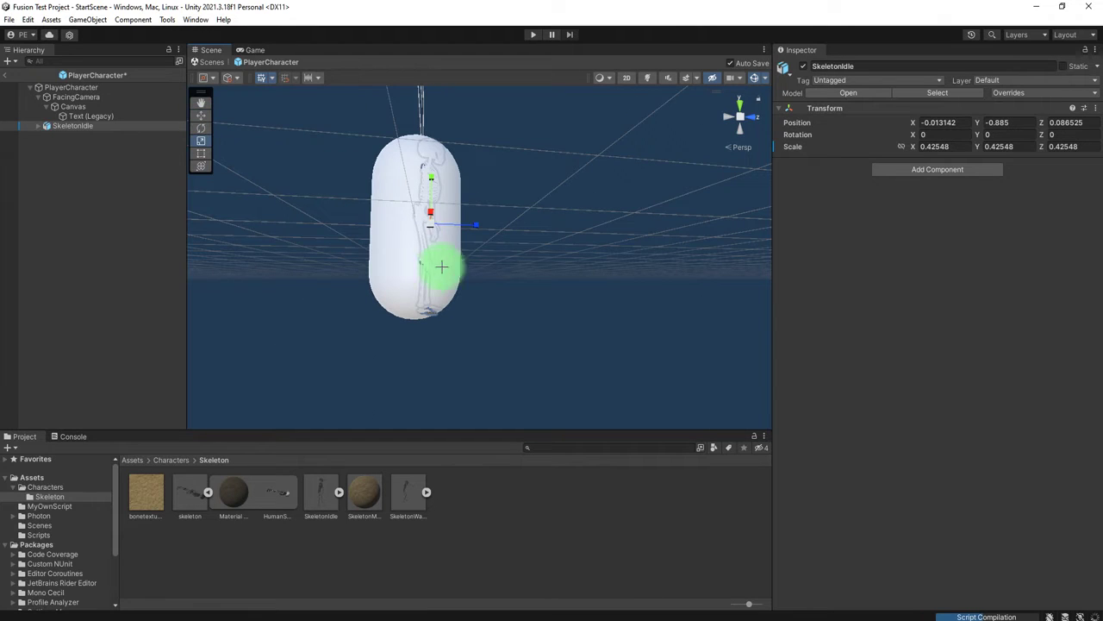
- Enlarge SkeletonIdle uniformly to a scale of about 0.46 so it spans the capsule's height
drag(430, 221, 433, 221)
alt+drag(434, 221, 499, 319)
click(199, 115)
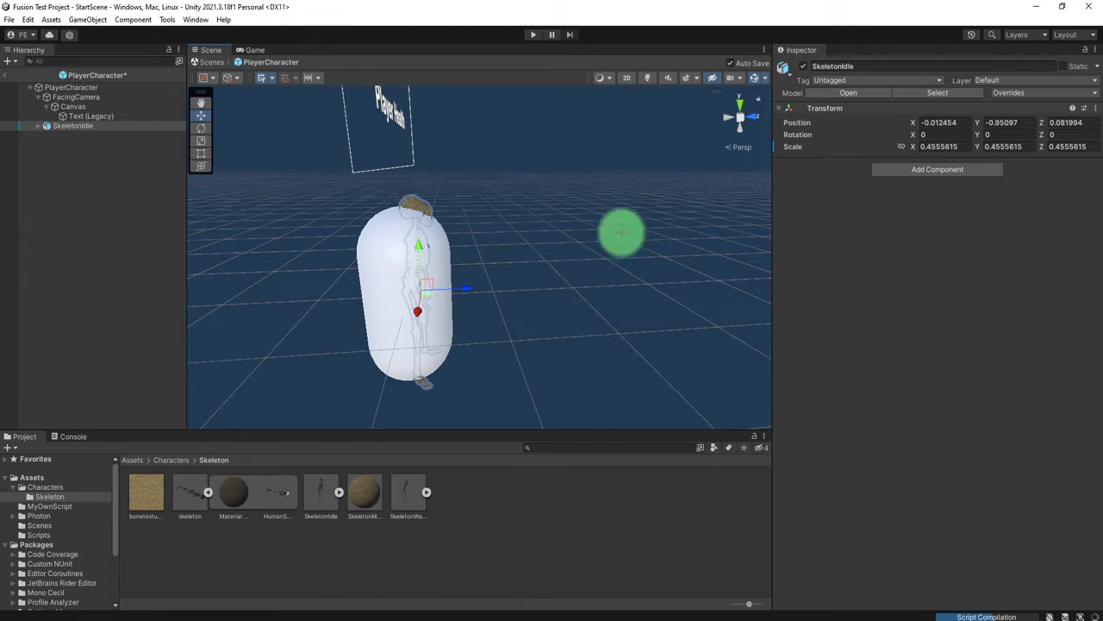
- Set SkeletonIdle's Z position to 0 and check its alignment with the capsule from the back
drag(468, 288, 455, 290)
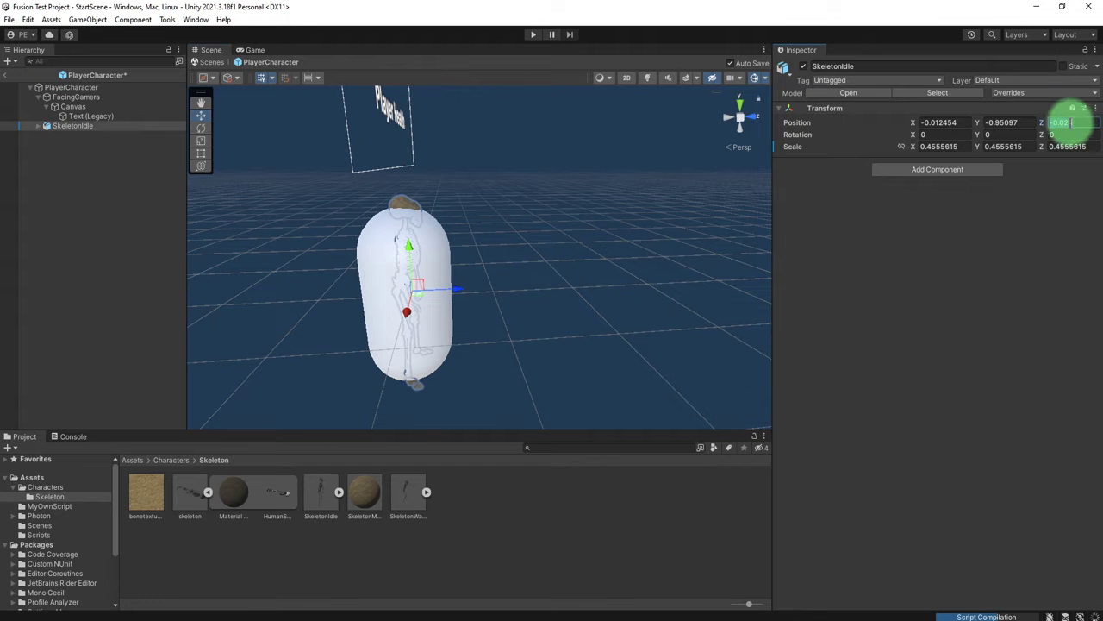
alt+drag(537, 337, 604, 206)
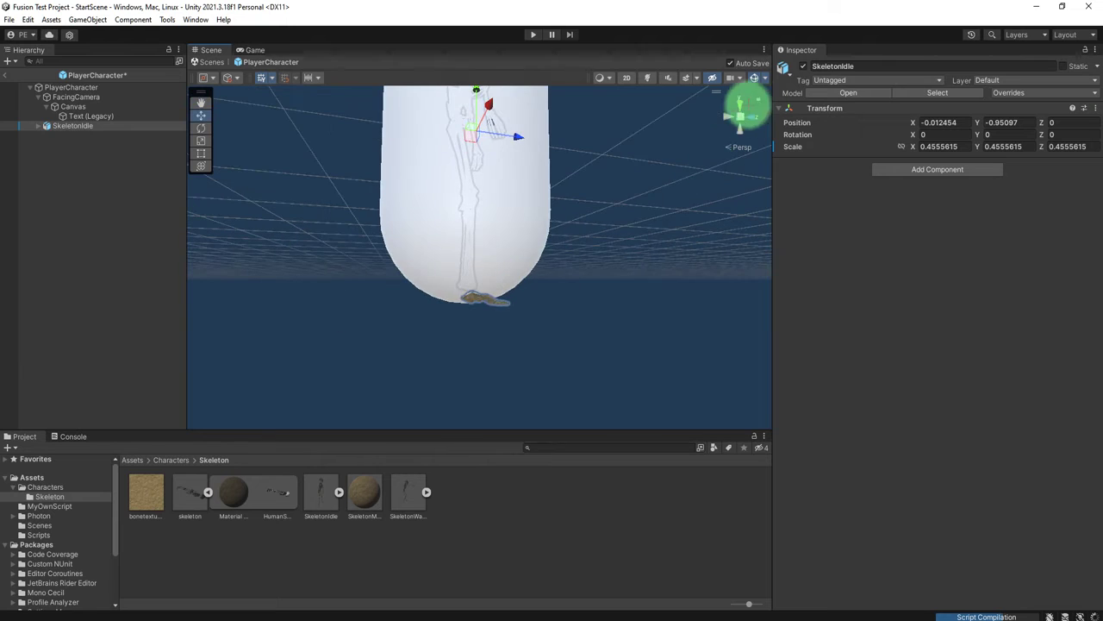
click(738, 115)
key(f)
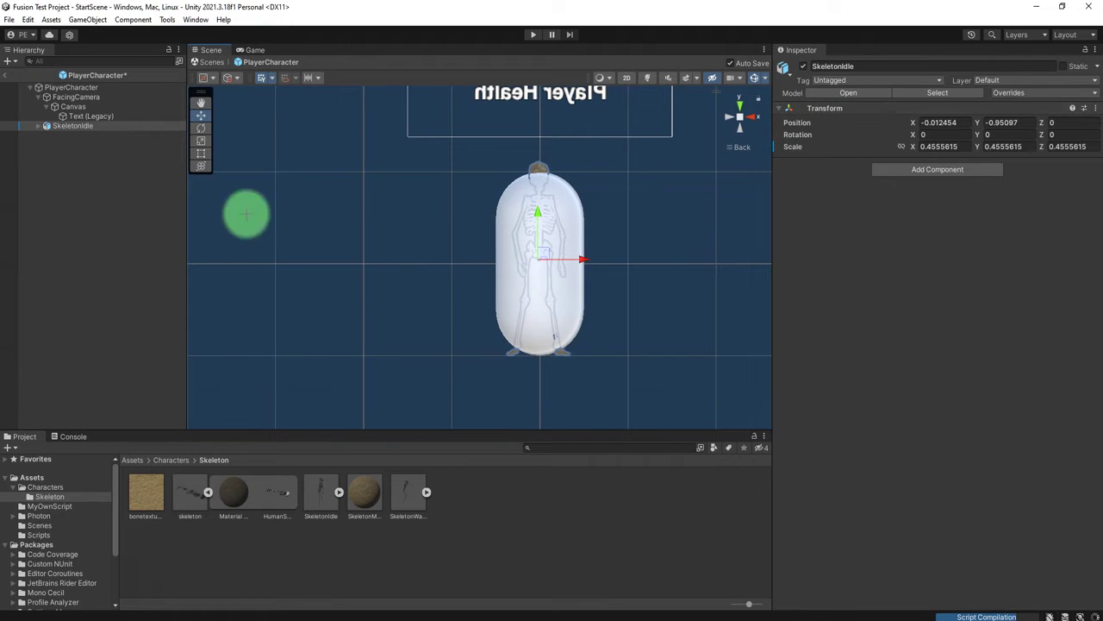
- Disable the Mesh Renderer on PlayerCharacter to hide the capsule
click(73, 87)
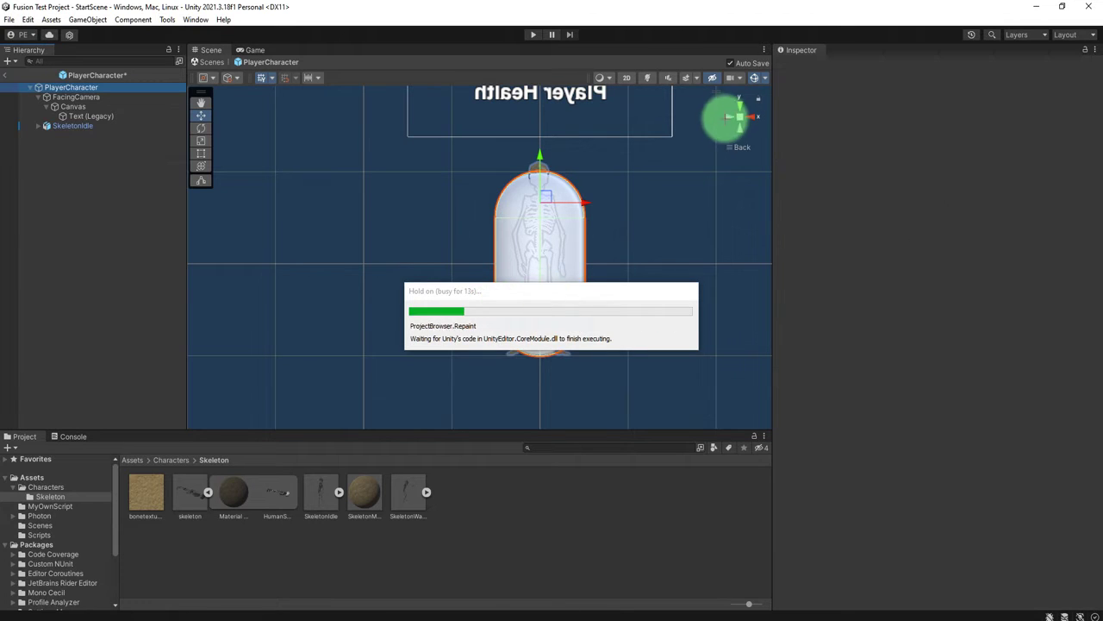
alt+drag(618, 273, 382, 320)
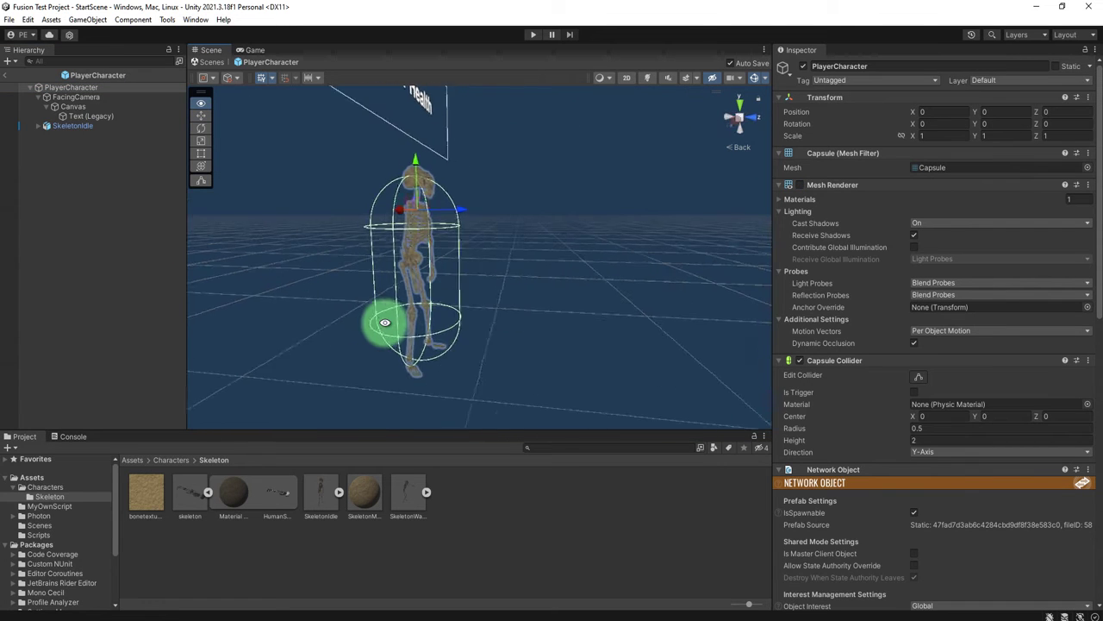
click(296, 542)
right_click(415, 505)
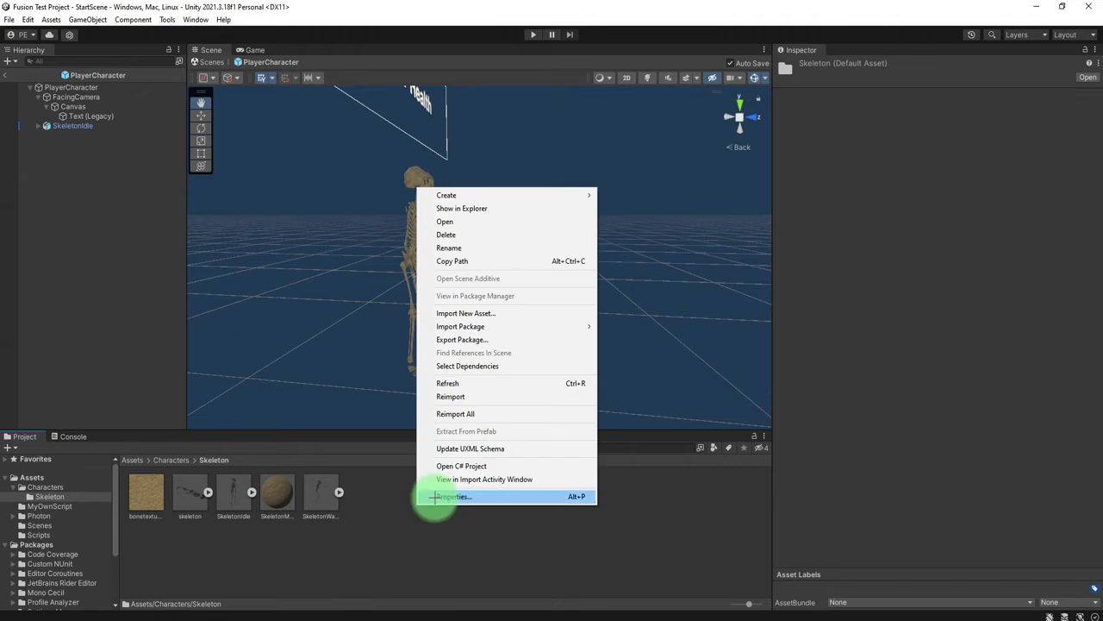
mouse_move(503, 193)
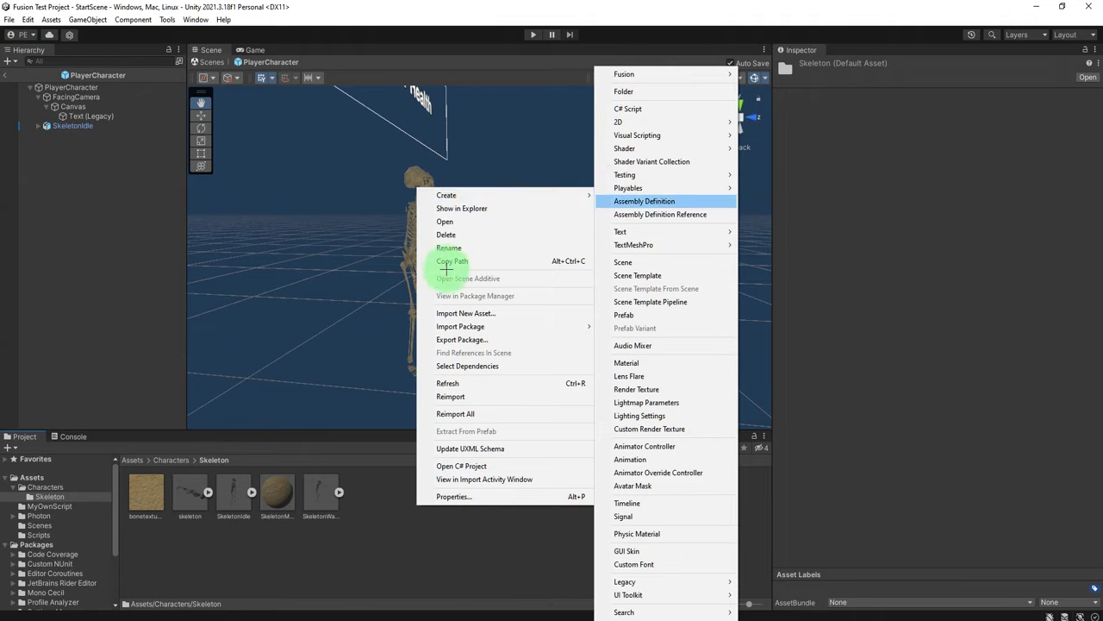
click(358, 539)
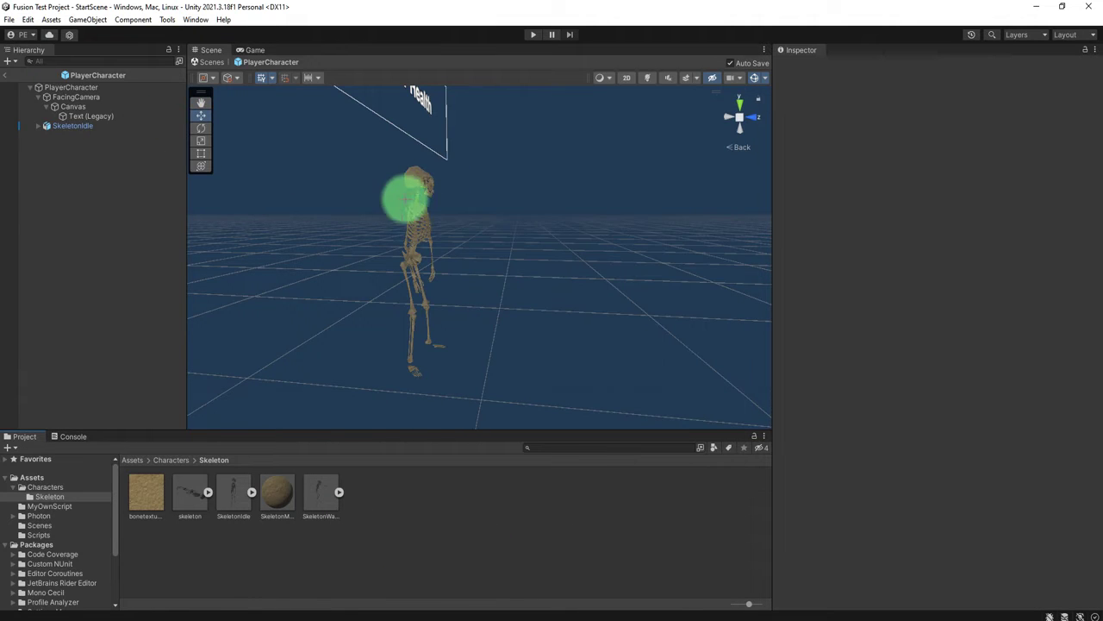
right_click(399, 526)
mouse_move(492, 222)
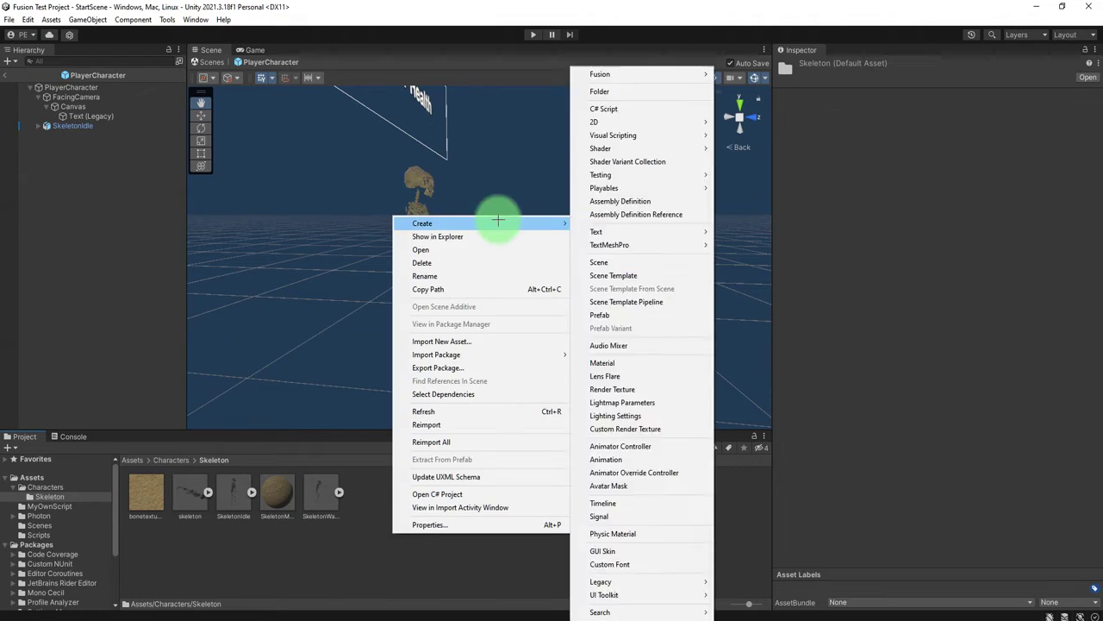
click(104, 160)
click(86, 125)
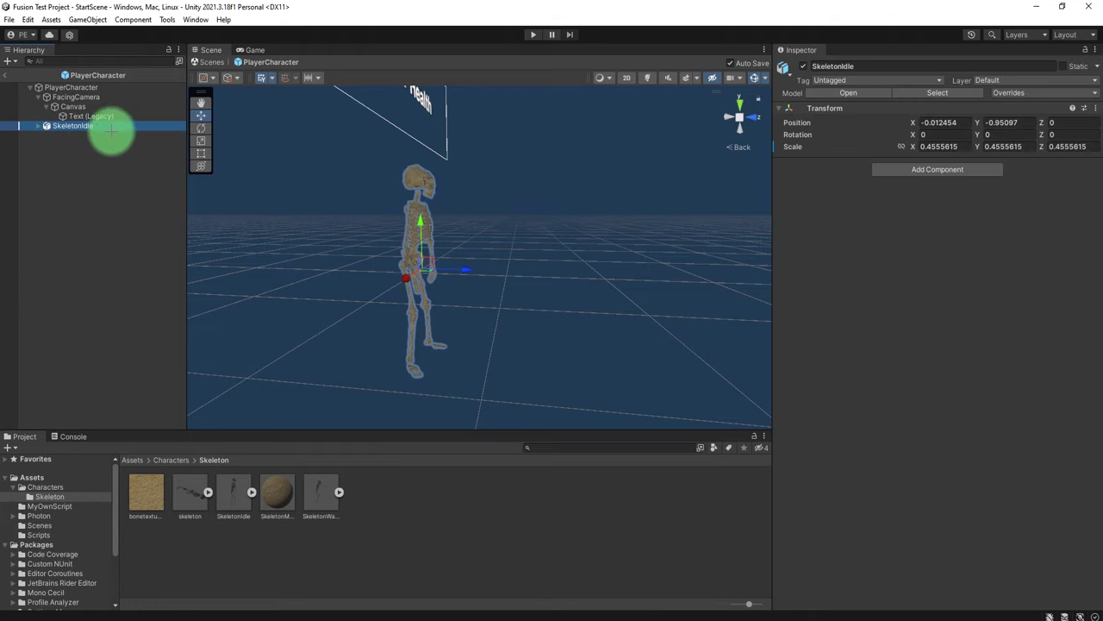
- Create an Animator Controller named SkeletonAnimCont in the Skeleton folder and assign it to the SkeletonIdle object
click(423, 532)
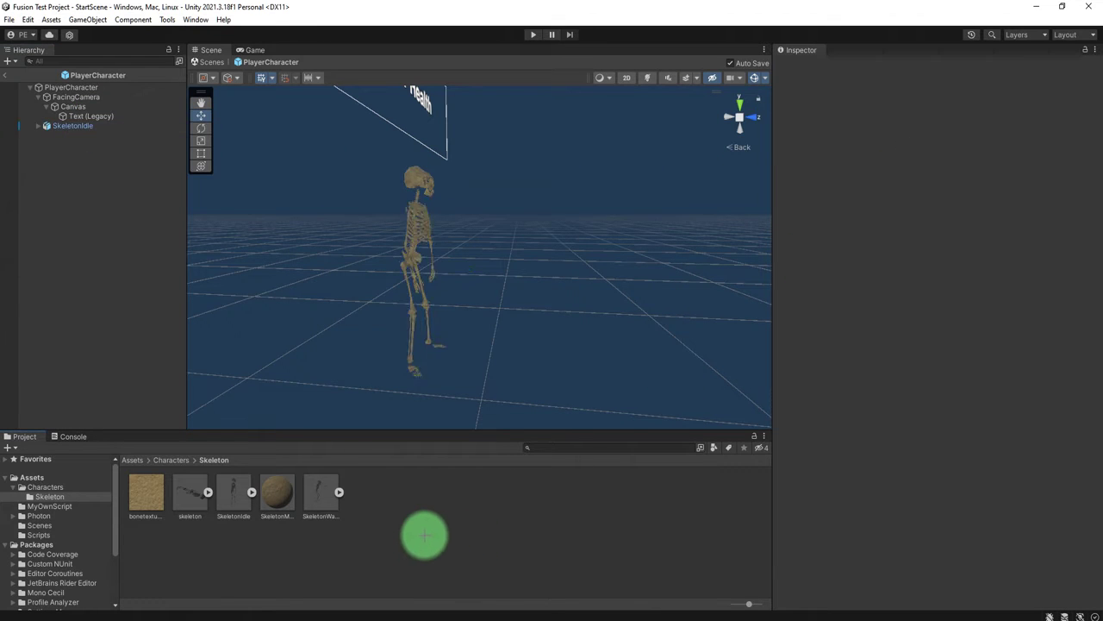
right_click(413, 528)
mouse_move(464, 206)
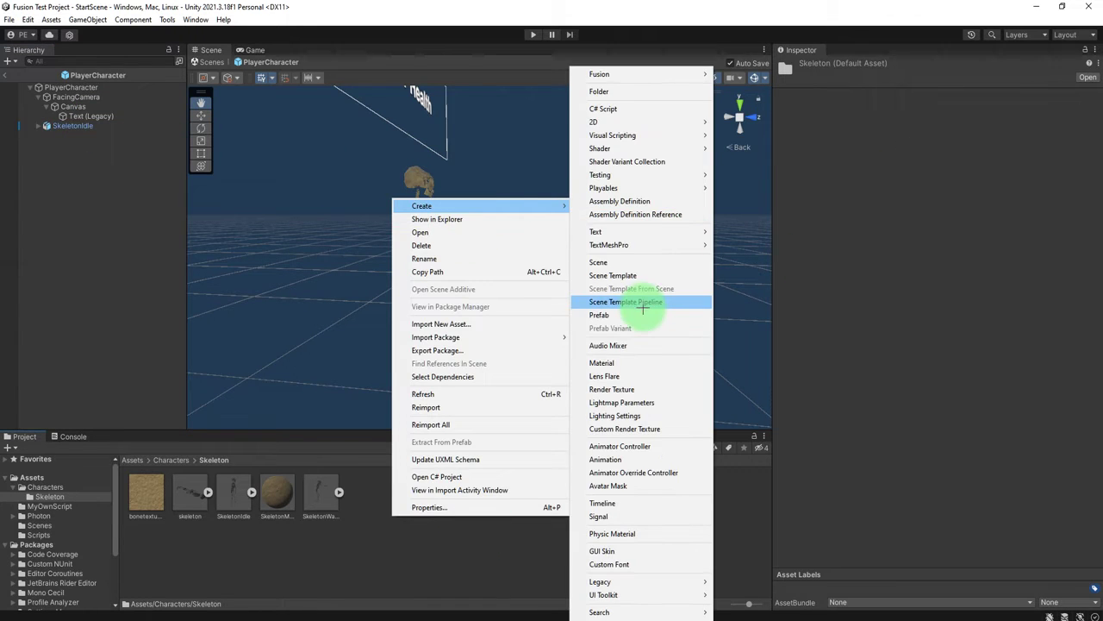
click(634, 446)
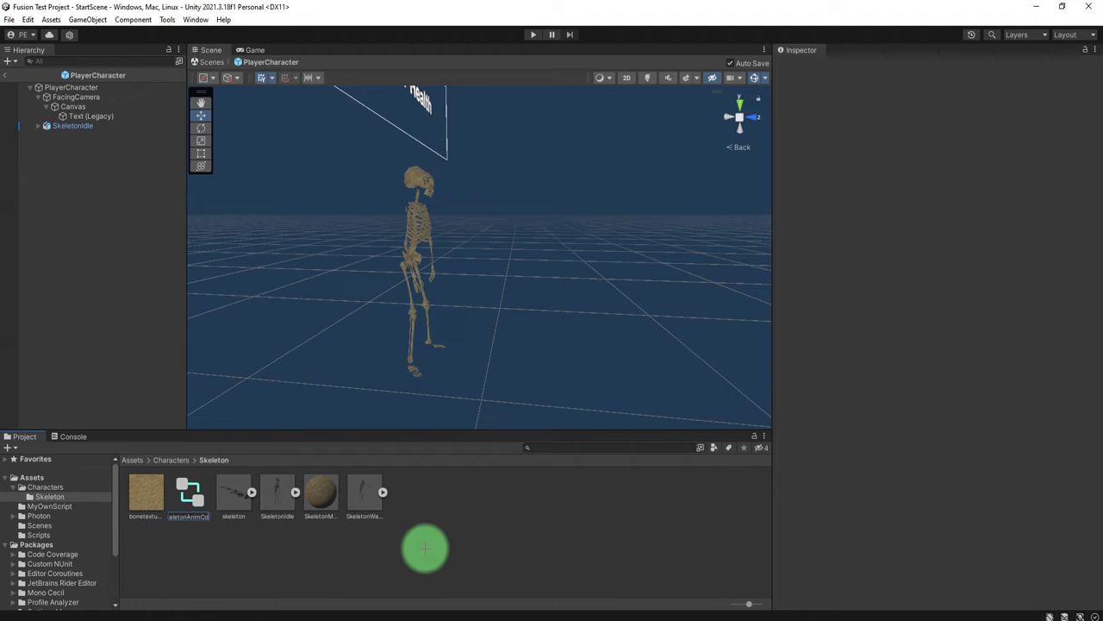
key(Return)
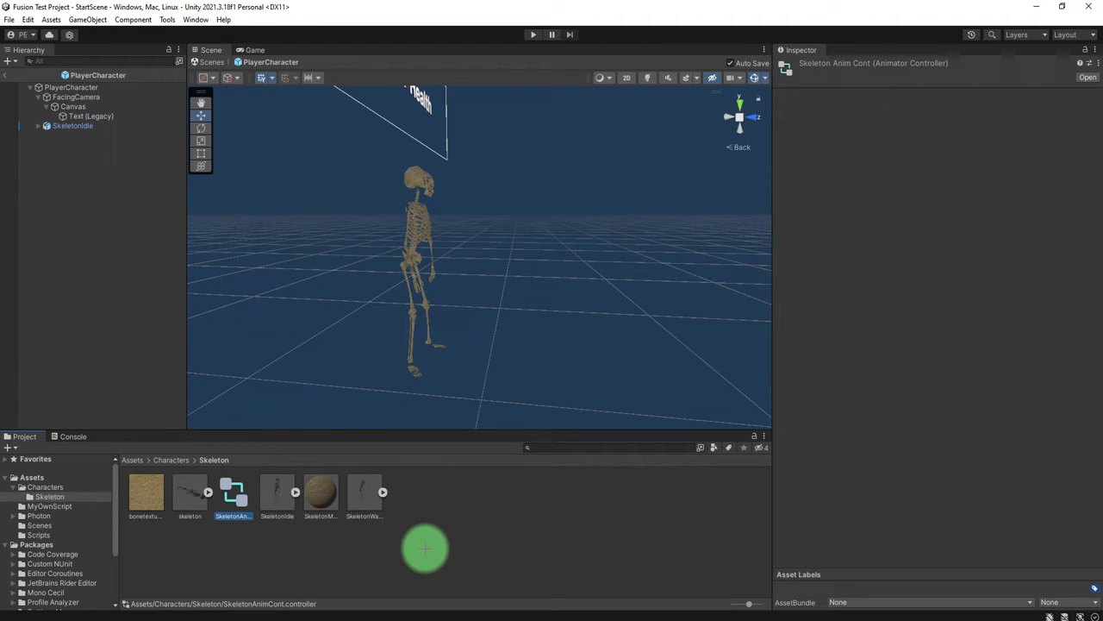
drag(231, 496, 72, 125)
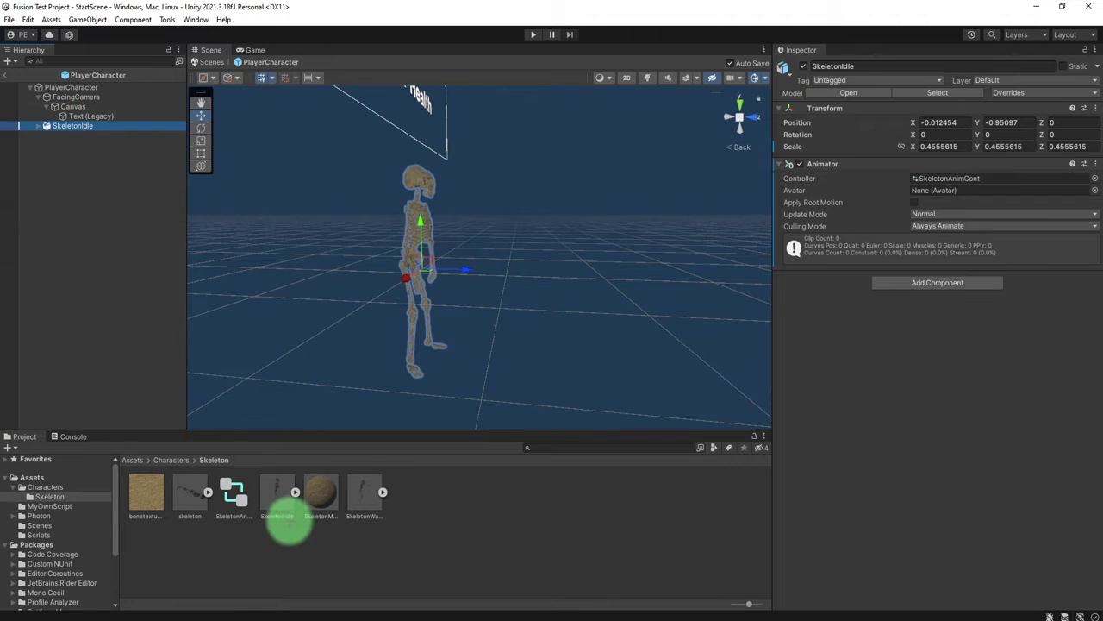
- Set the rig animation type of the SkeletonIdle and SkeletonWalk models to Humanoid and apply the import settings
click(278, 492)
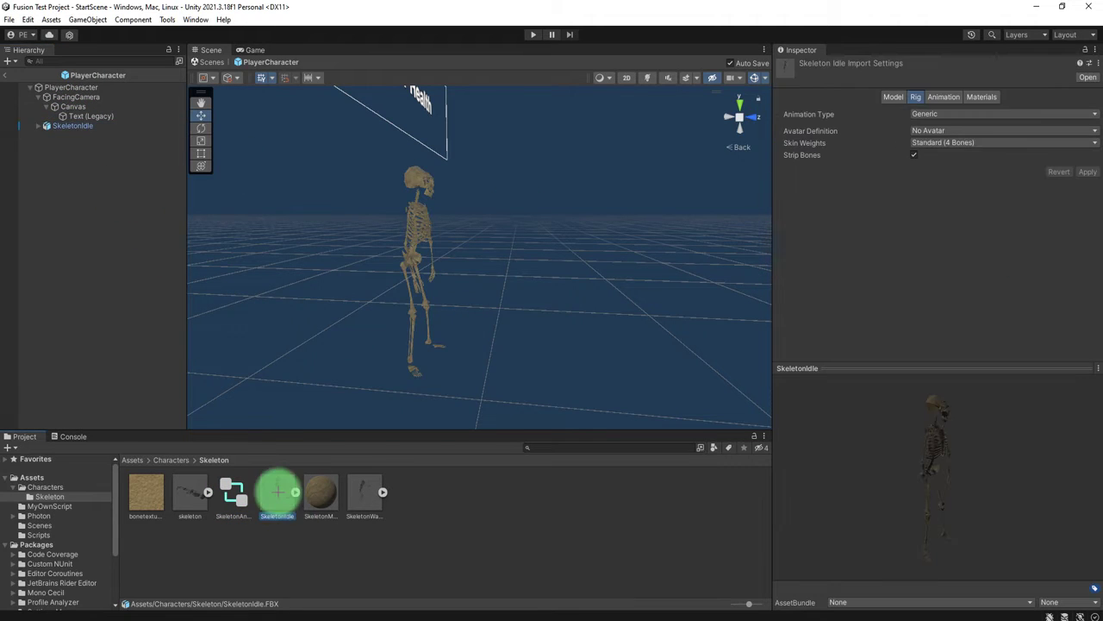
ctrl+click(368, 496)
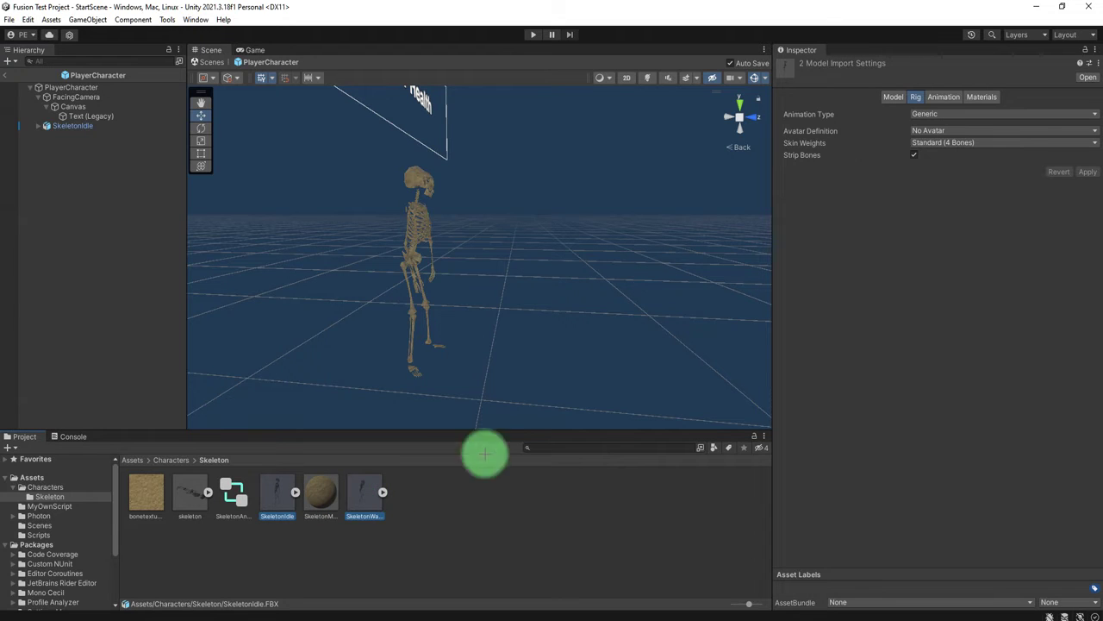
click(941, 113)
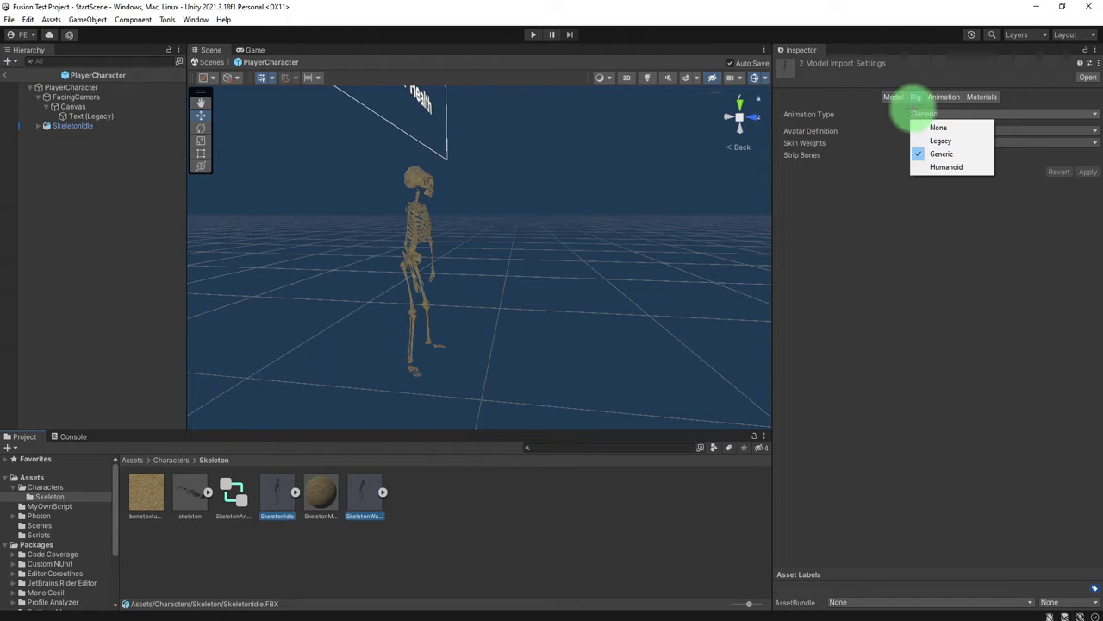
click(918, 100)
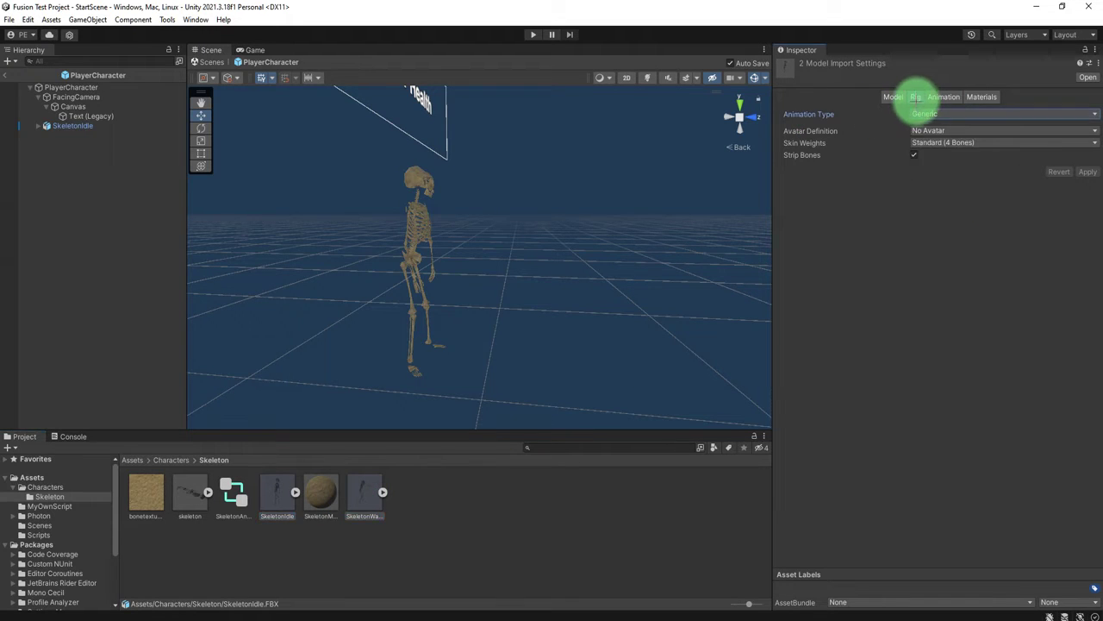
click(930, 113)
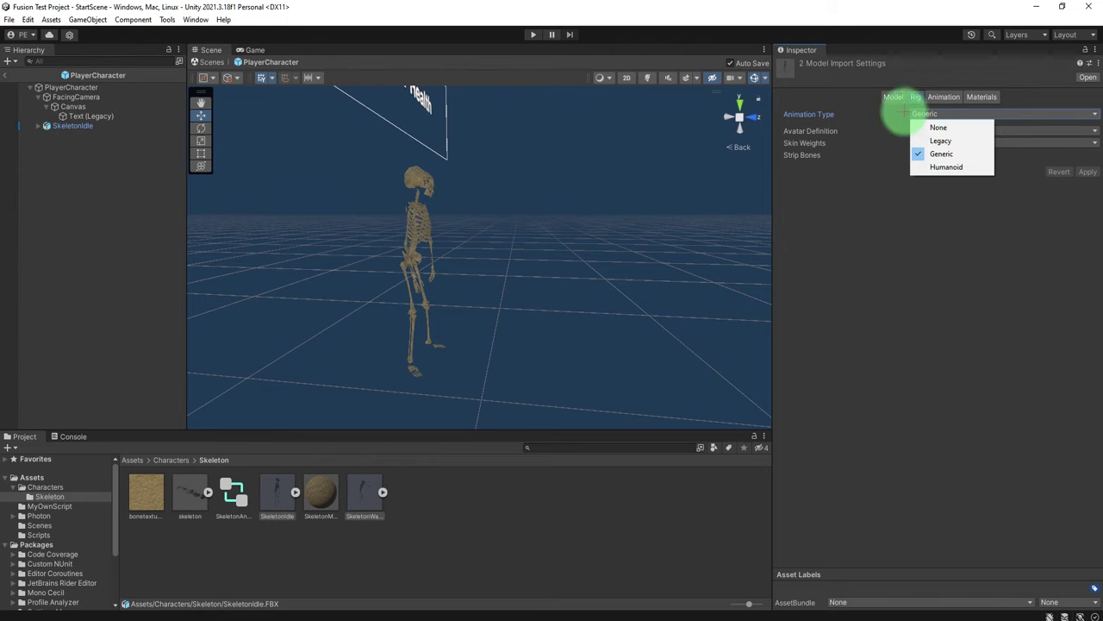
click(944, 163)
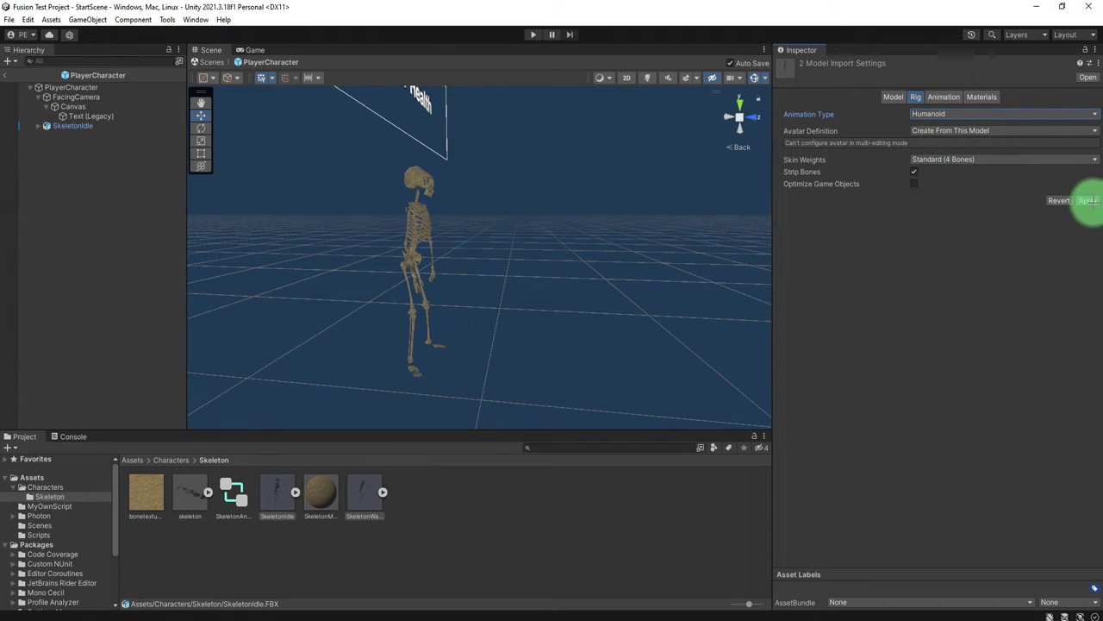
click(1088, 200)
click(446, 535)
- Open the SkeletonAnimCont controller and add an empty state beside Entry in the Base Layer
click(228, 495)
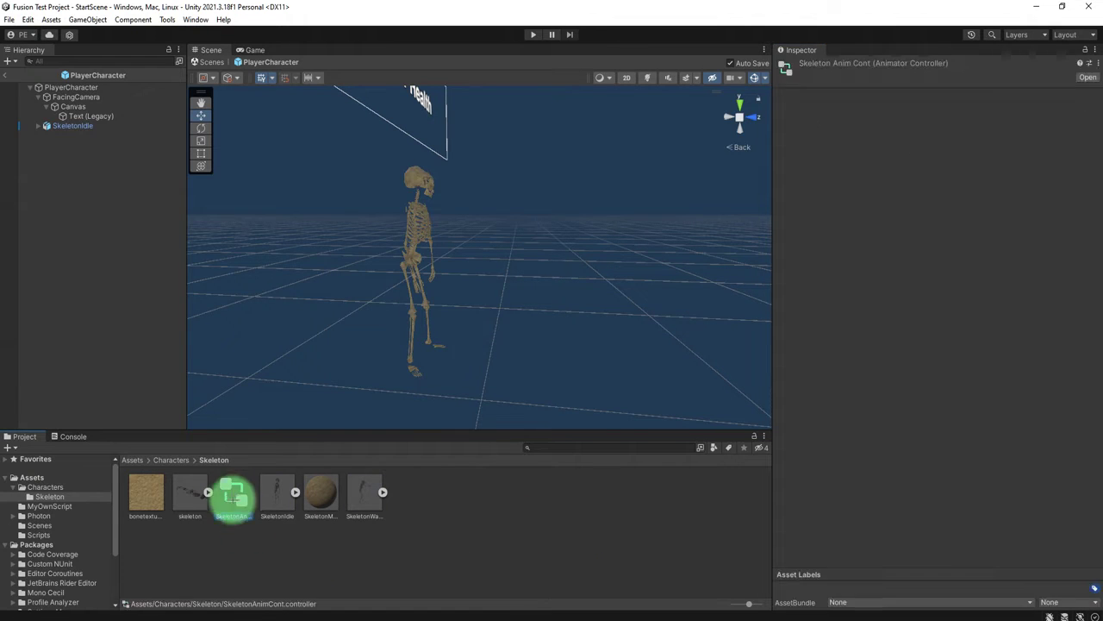
double_click(231, 495)
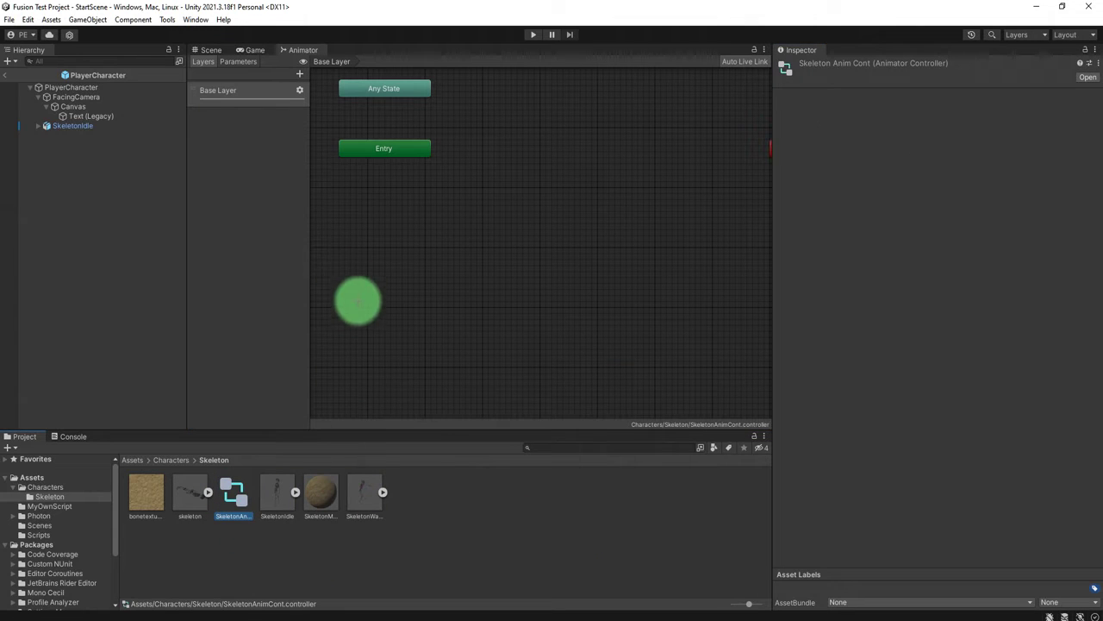
middle_drag(435, 177, 495, 232)
right_click(491, 195)
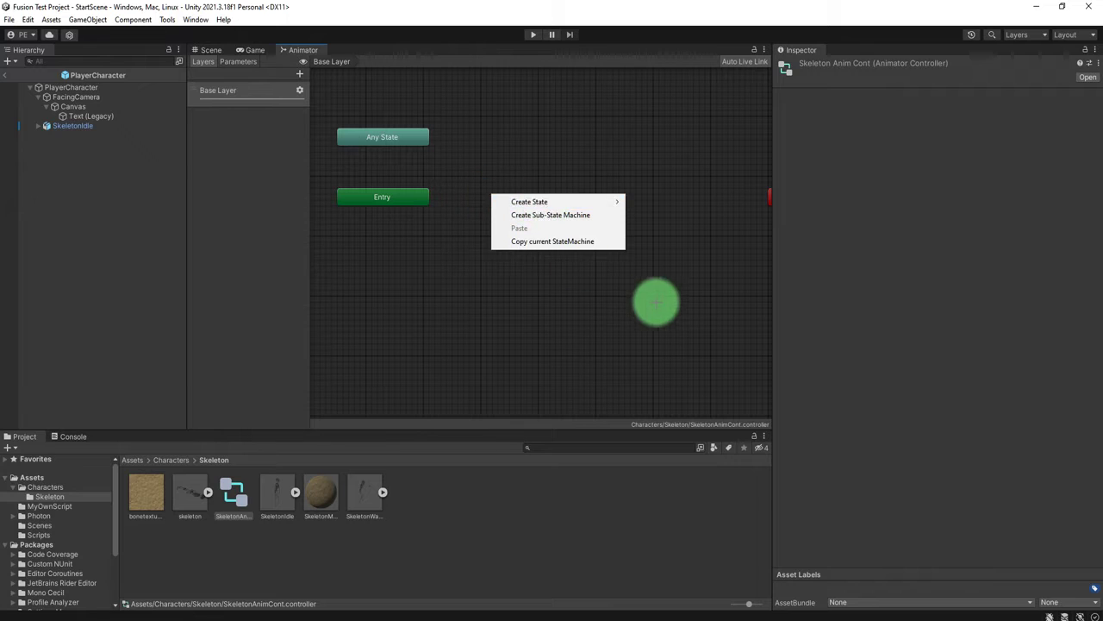
middle_drag(638, 310, 615, 325)
right_click(497, 231)
mouse_move(556, 238)
click(682, 239)
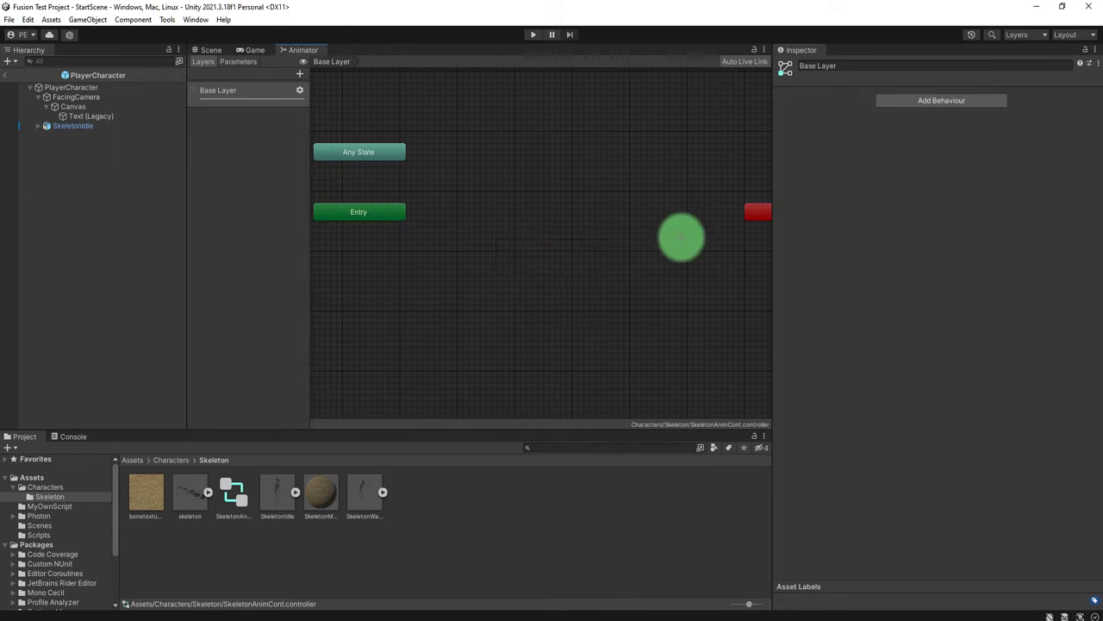
drag(561, 251, 532, 192)
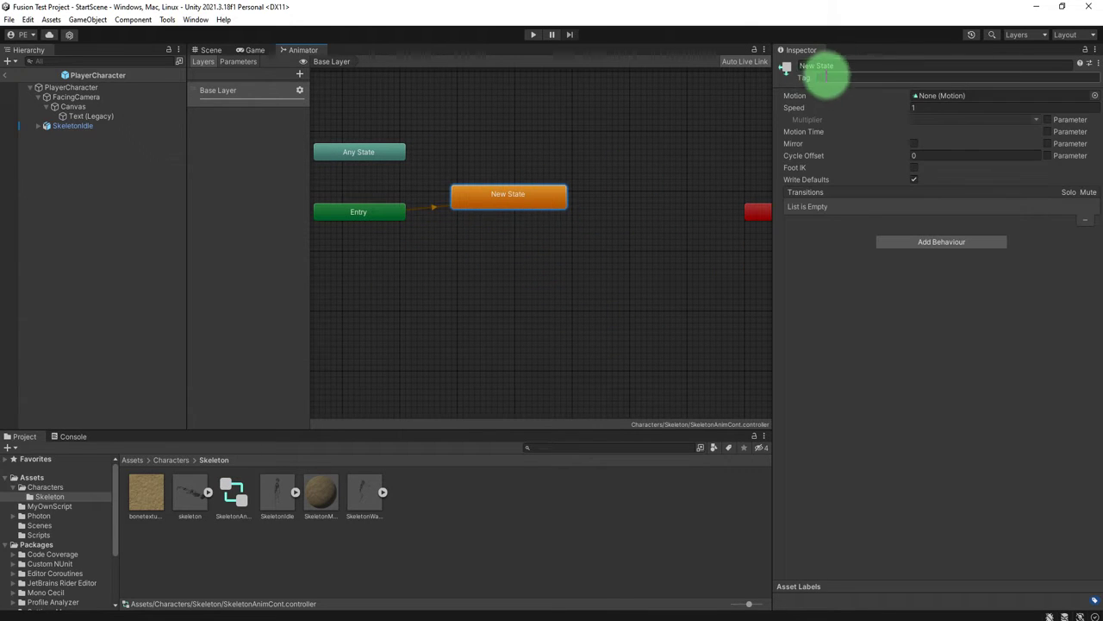
- Rename the new state Idle and reposition it in the graph beside Entry
click(821, 76)
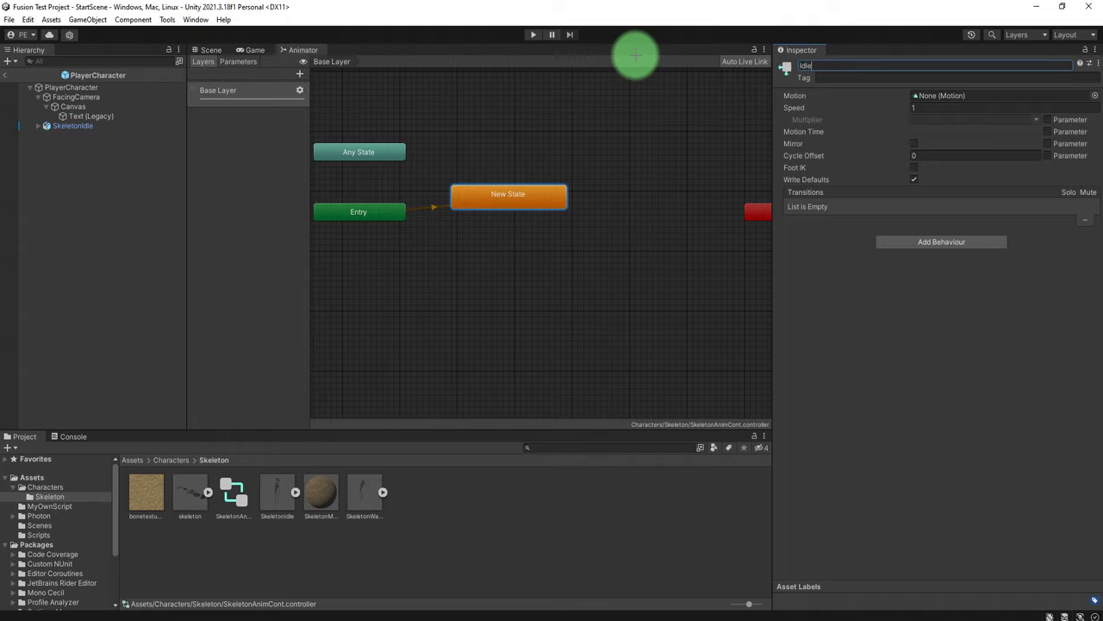
drag(529, 188, 510, 180)
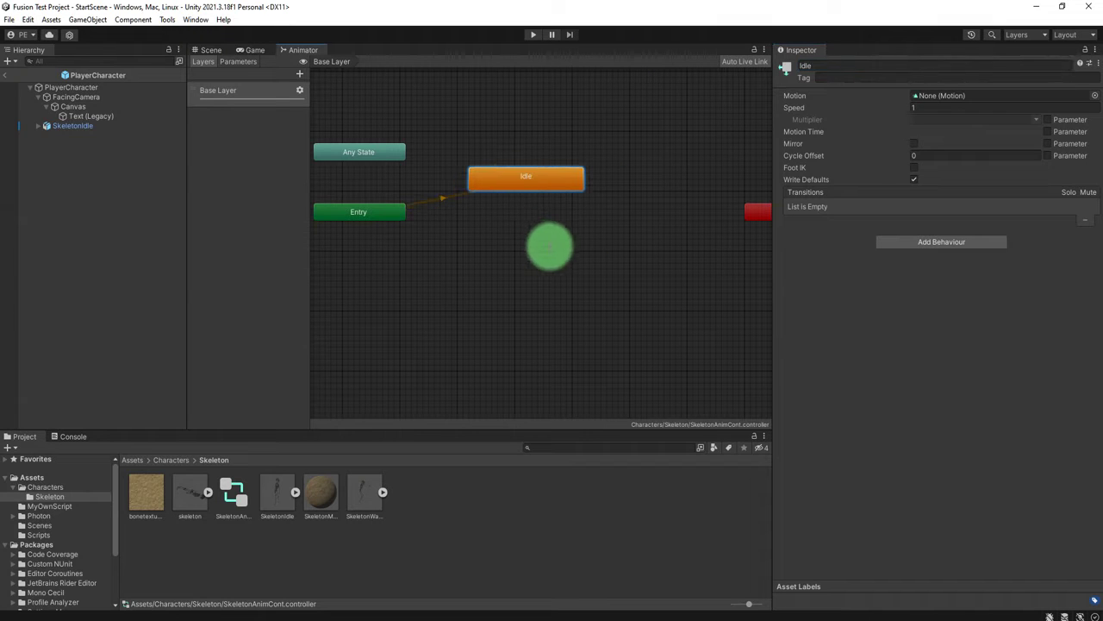
drag(537, 187, 544, 206)
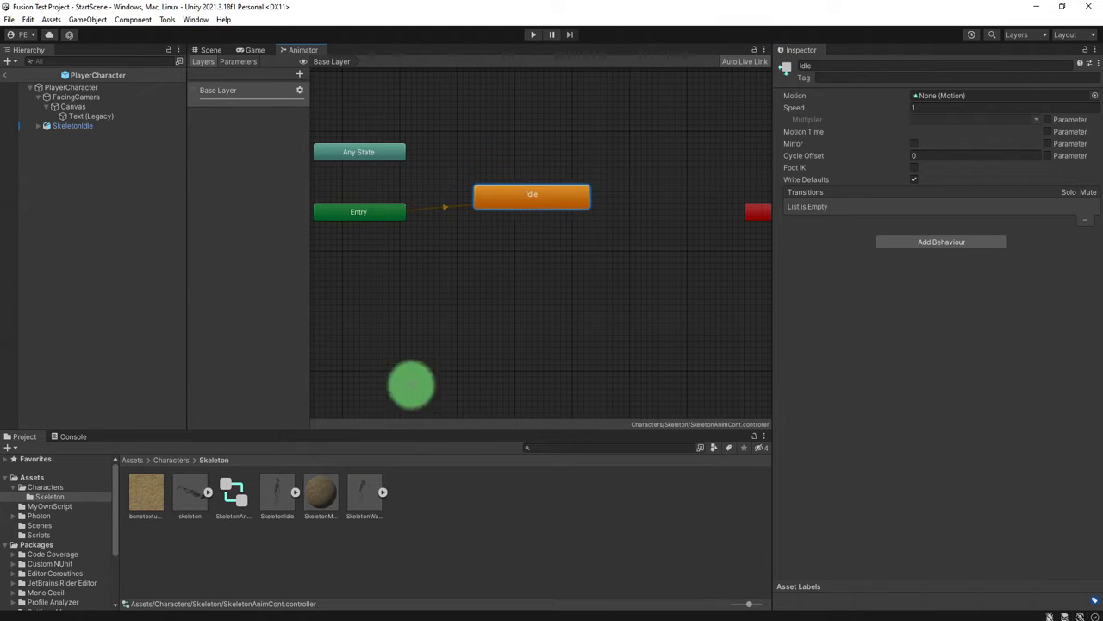
- Assign the Take 001 clip from the SkeletonIdle model as the Idle state's motion
click(295, 492)
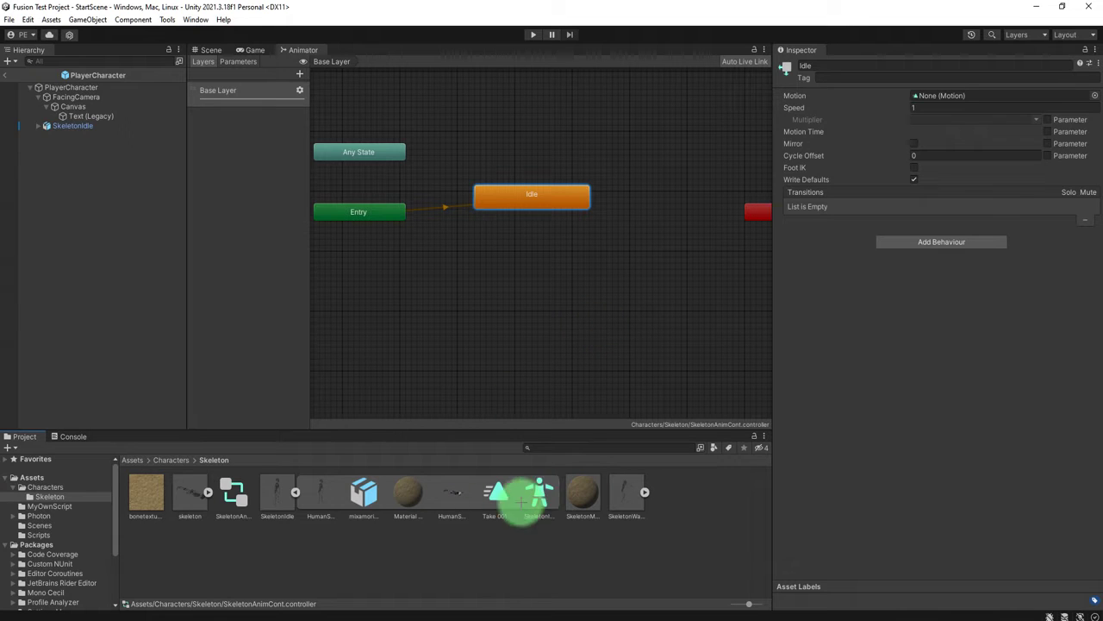
drag(495, 492, 957, 102)
click(520, 195)
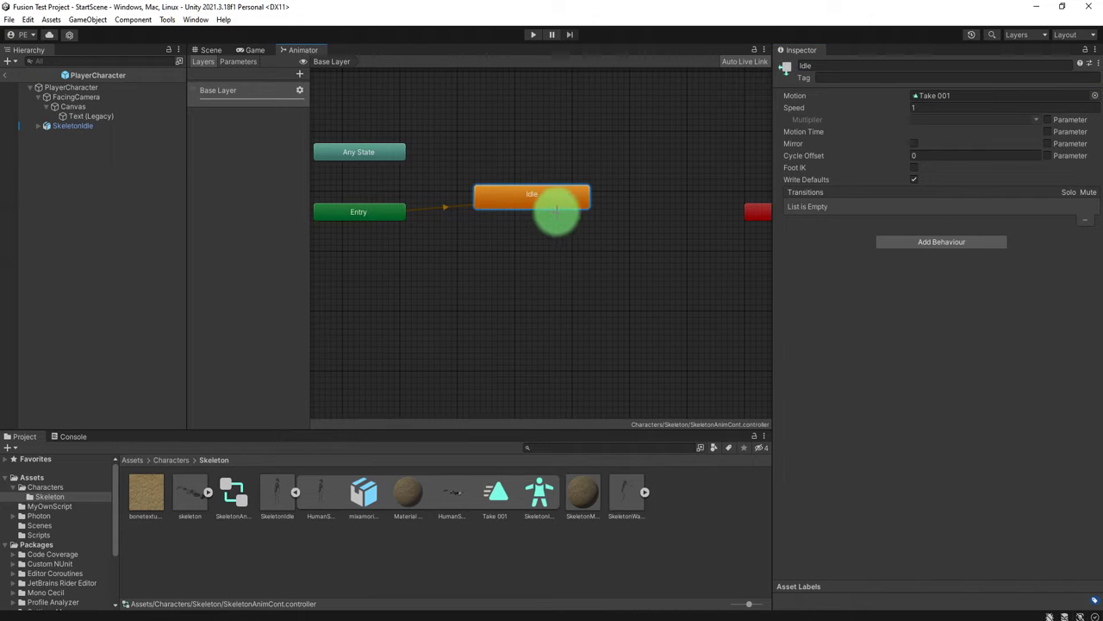
- Enable Loop Time for the Idle state's Take 001 clip and apply the import settings
double_click(539, 198)
scroll(879, 313, down, 10)
scroll(838, 248, up, 3)
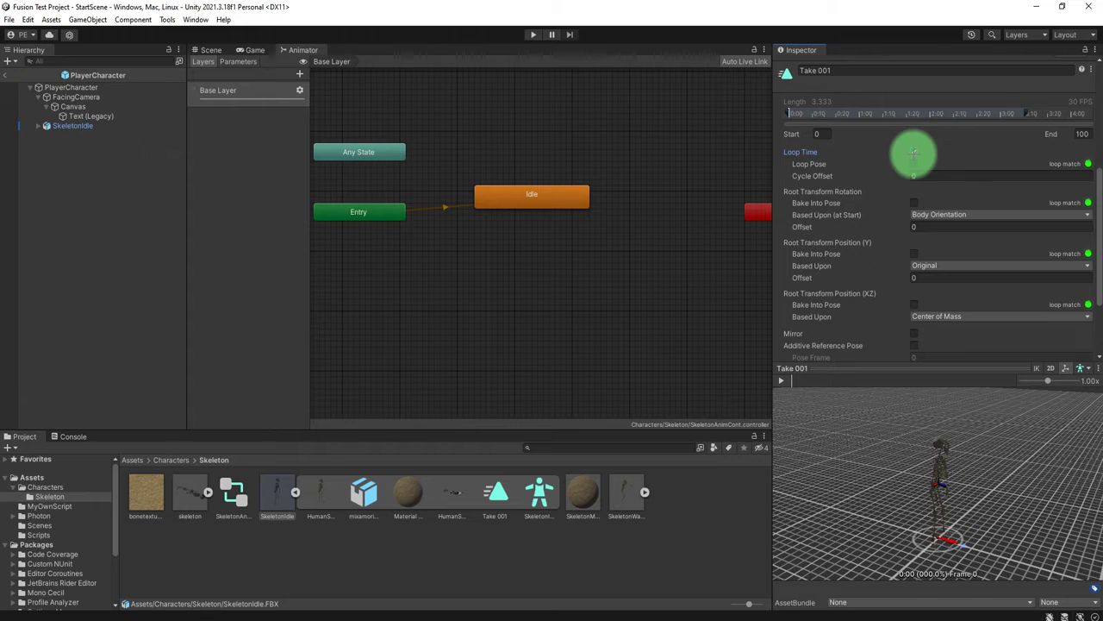
scroll(1063, 339, down, 5)
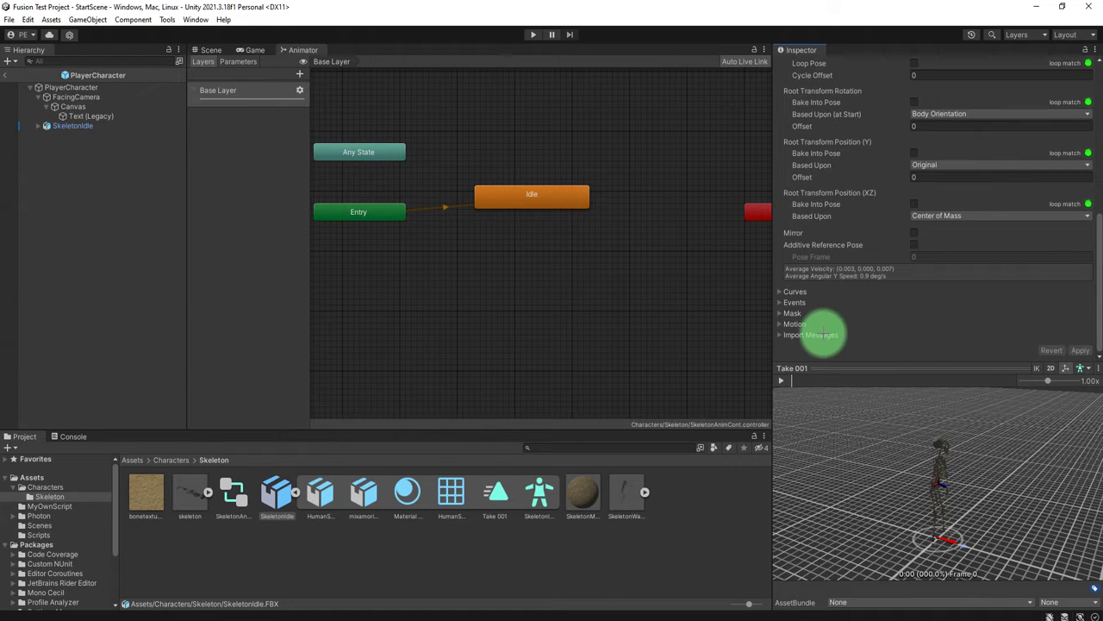
- Enable Loop Time for the SkeletonWalk model's Take 001 clip and apply the import settings
click(636, 517)
drag(638, 527, 627, 492)
click(645, 493)
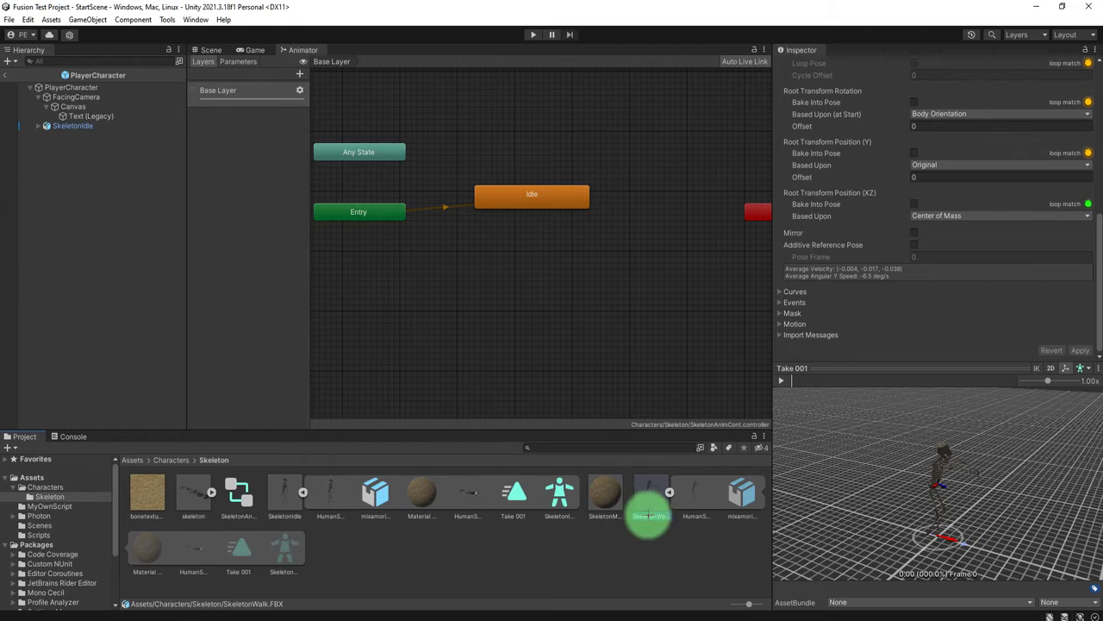
drag(239, 547, 1073, 108)
click(1086, 77)
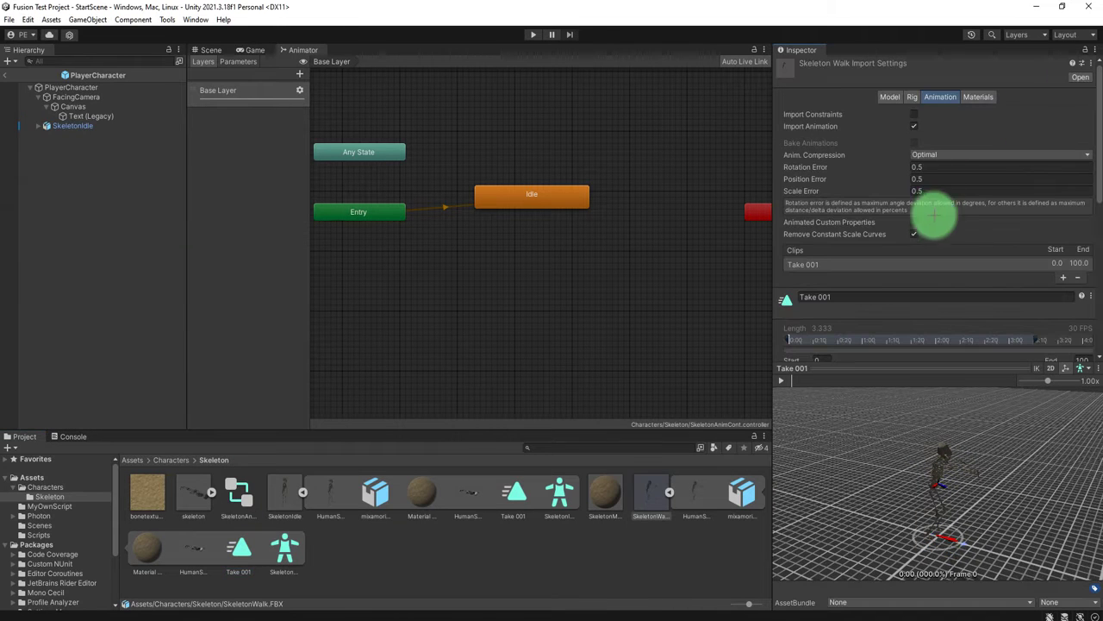
scroll(897, 258, down, 10)
click(913, 151)
scroll(863, 302, down, 3)
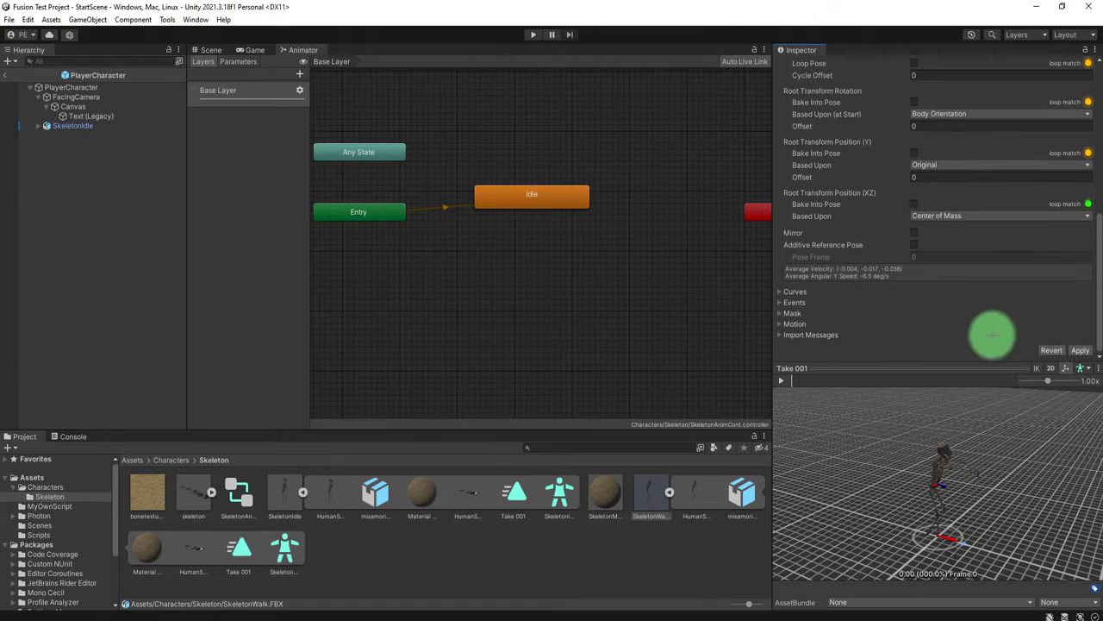
click(1080, 350)
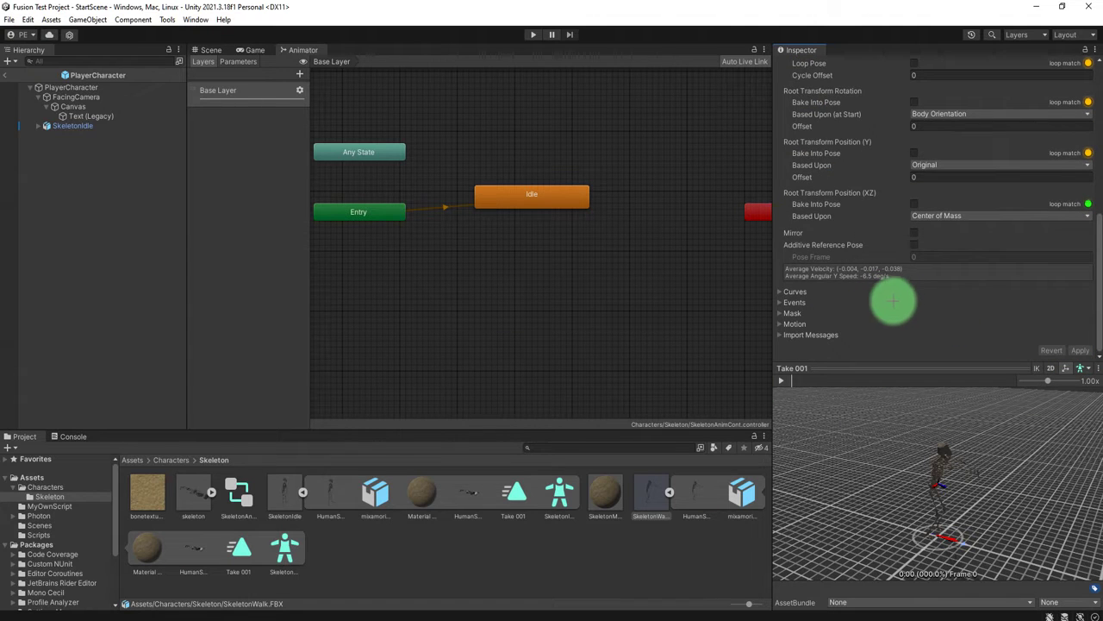
- Collapse the SkeletonIdle and SkeletonWalk assets and leave the PlayerCharacter prefab to return to StartScene
click(399, 553)
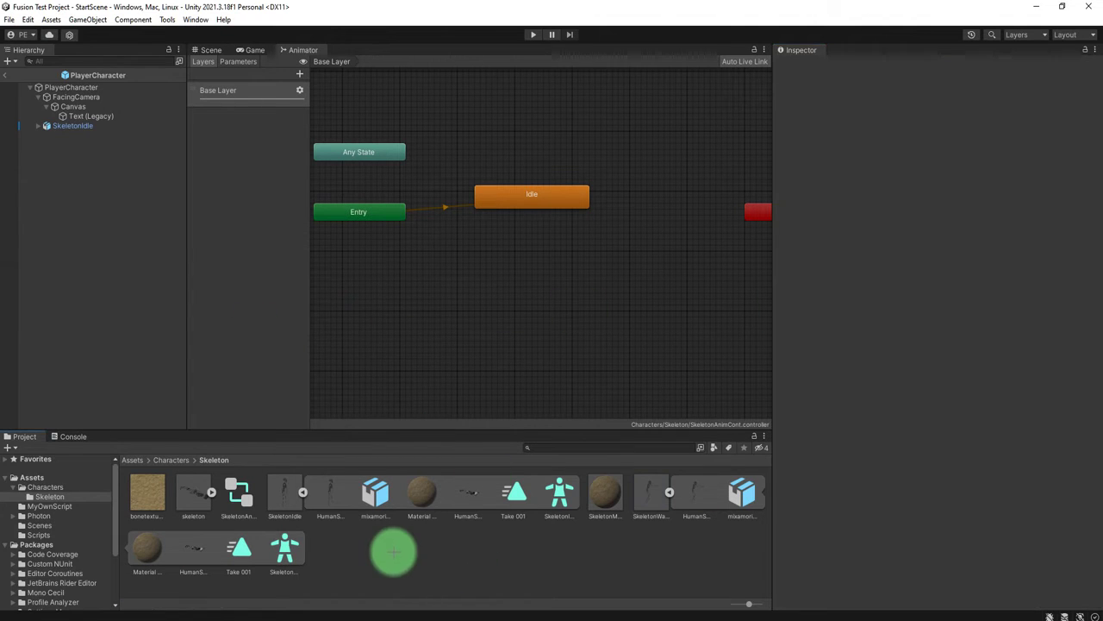
click(301, 492)
click(384, 492)
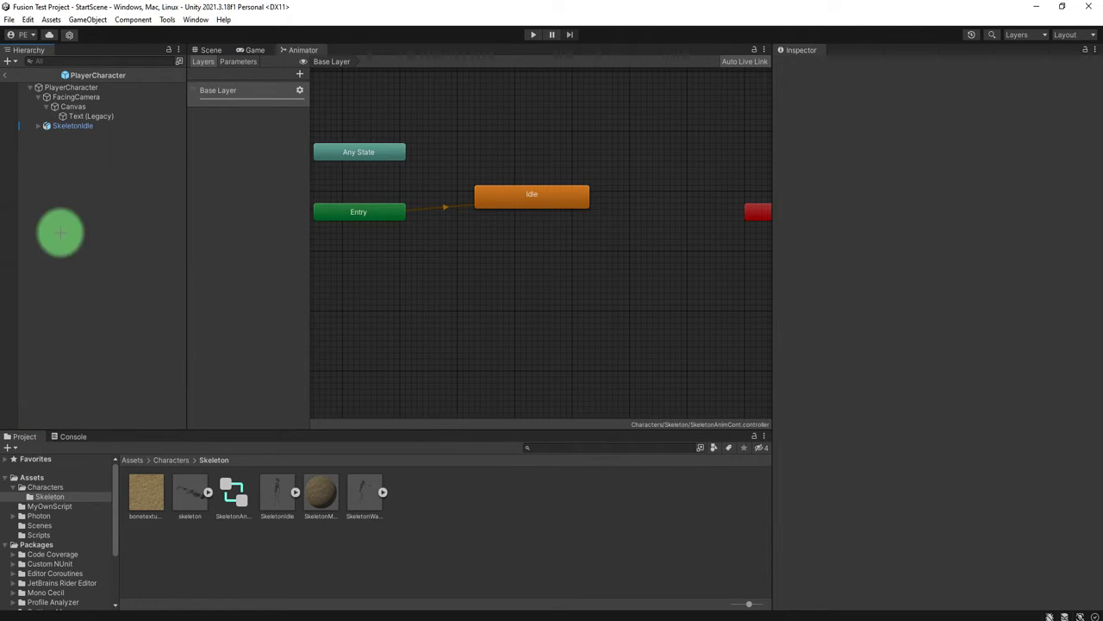
click(6, 75)
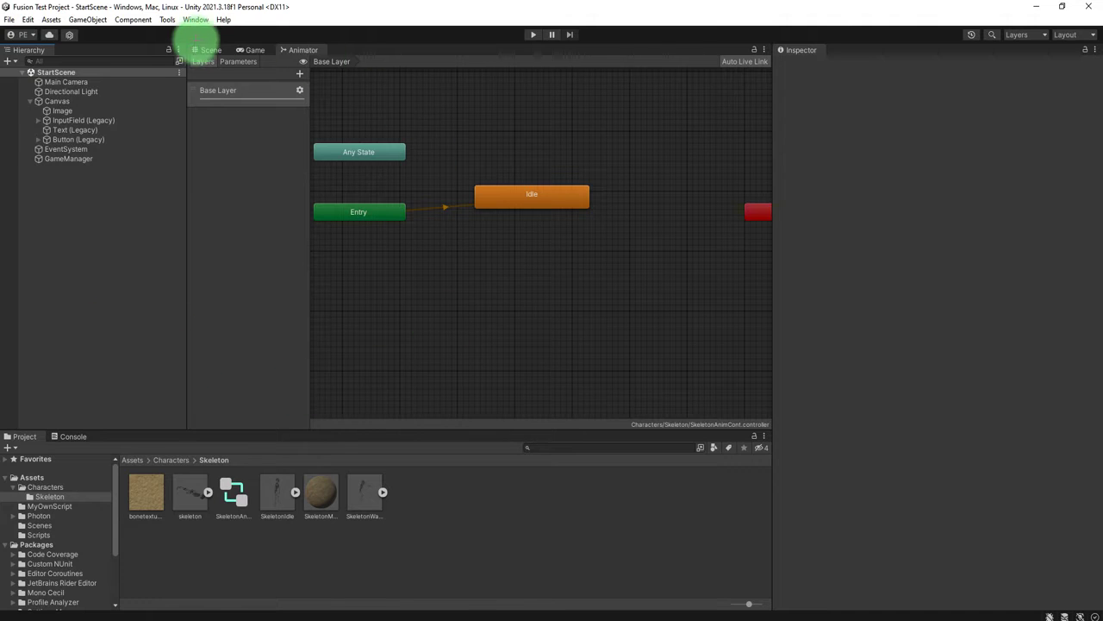
- Run StartScene in Play mode, enter a nickname and join the multiplayer game
click(210, 50)
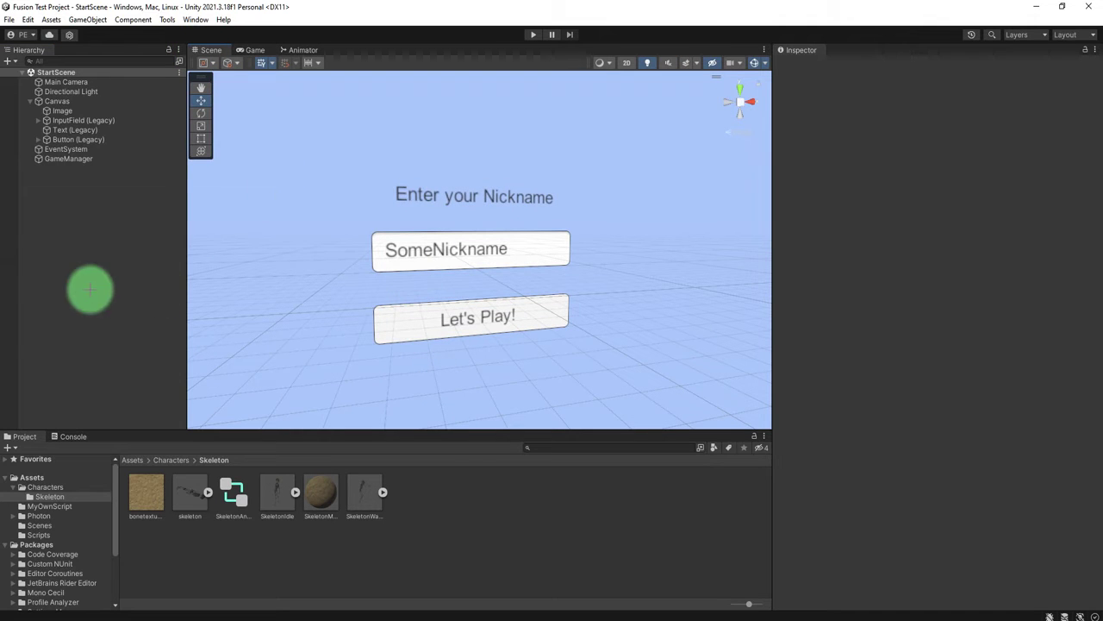
click(532, 34)
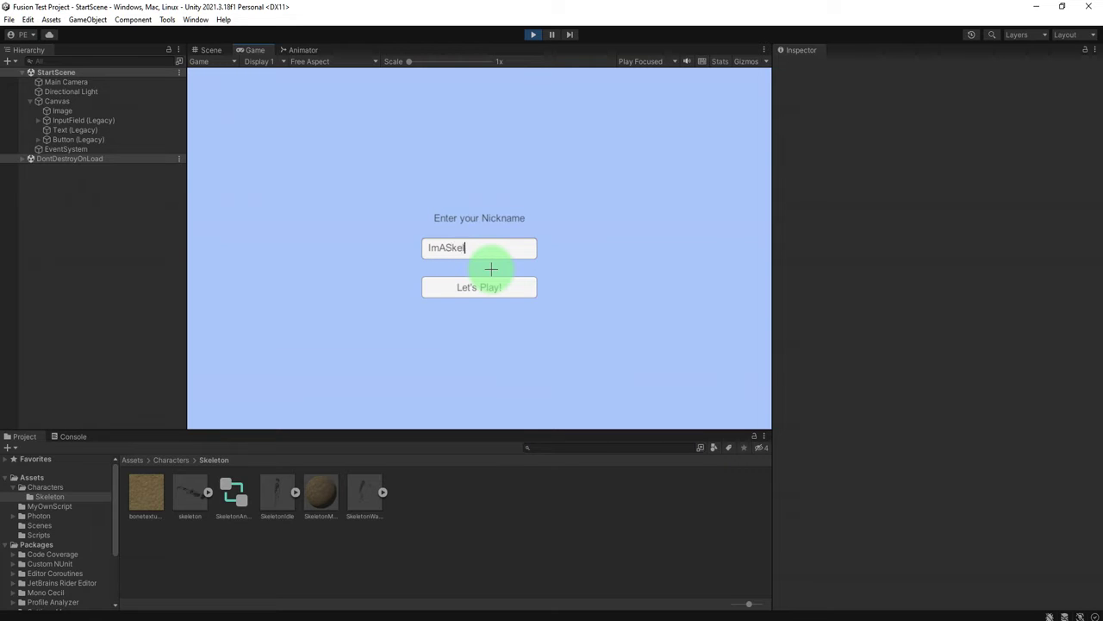
click(484, 295)
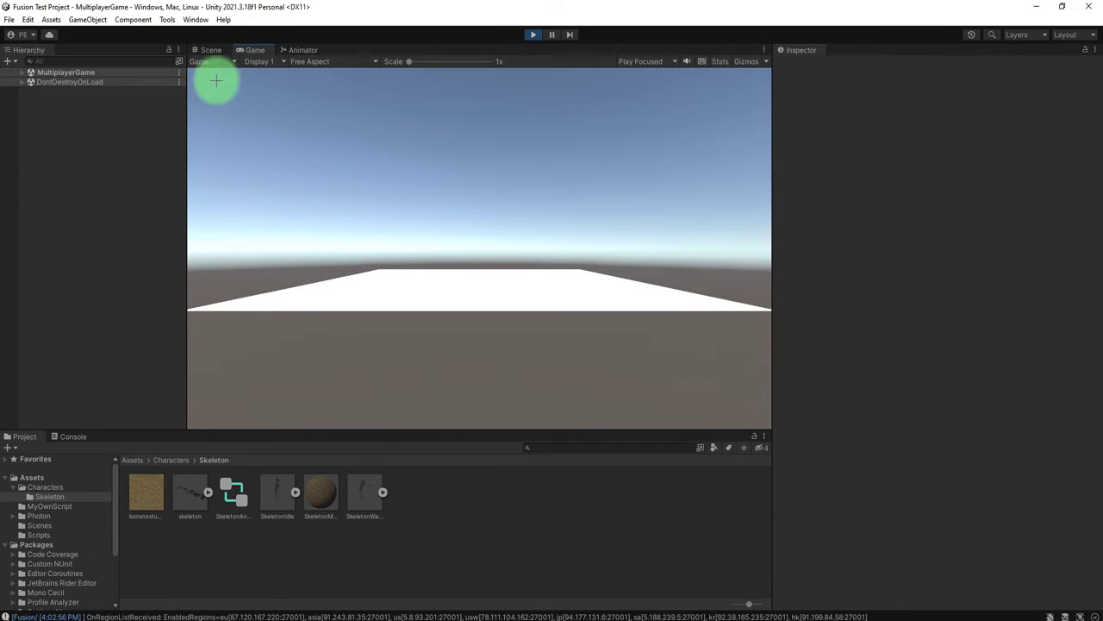
- Dock a widened Game view beside the Scene view and frame the spawned player's SkeletonIdle model from another angle
drag(254, 49, 756, 175)
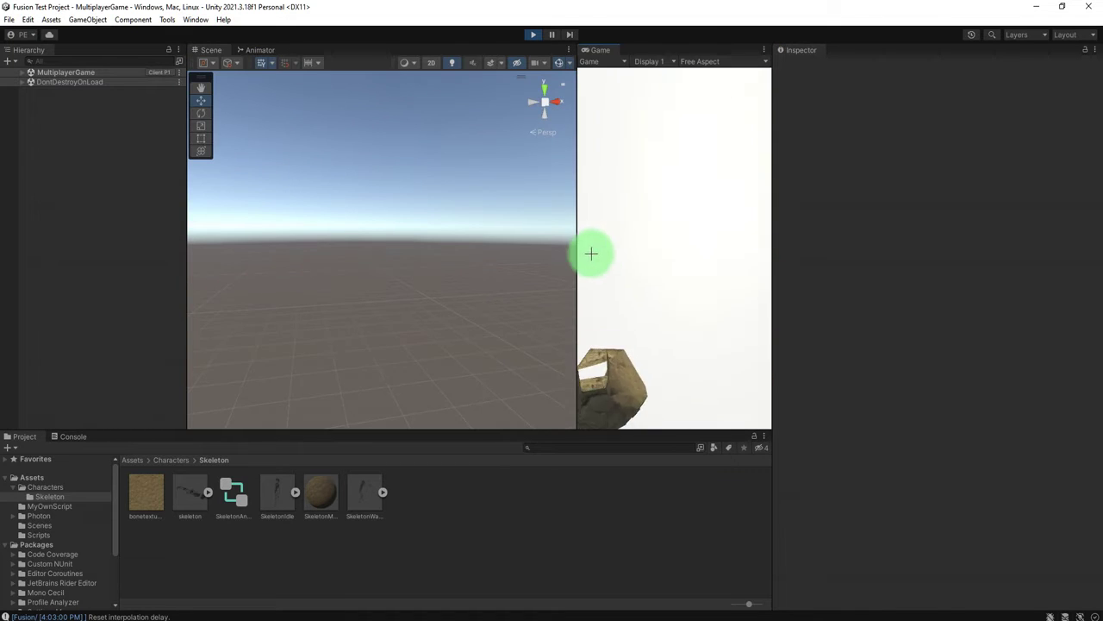
drag(577, 244, 399, 231)
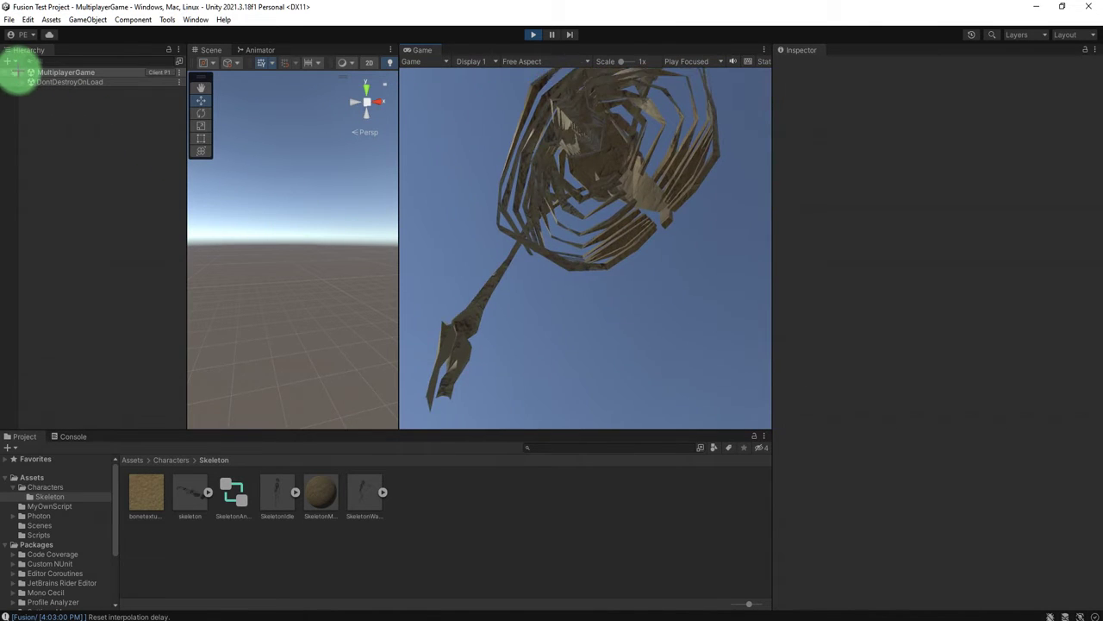
click(20, 73)
click(30, 121)
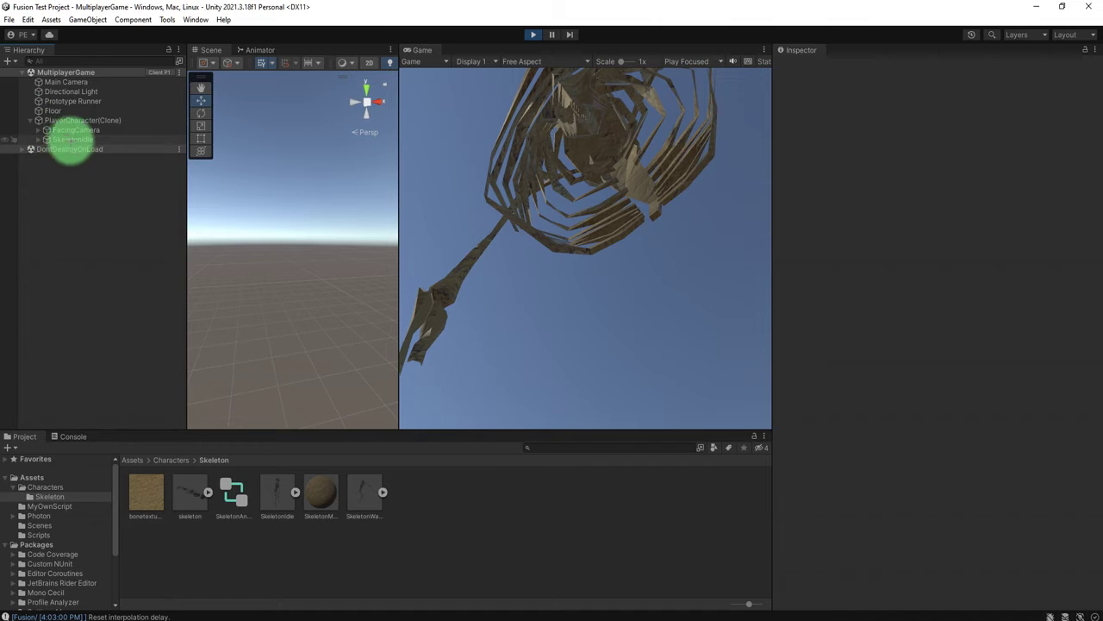
click(73, 138)
key(f)
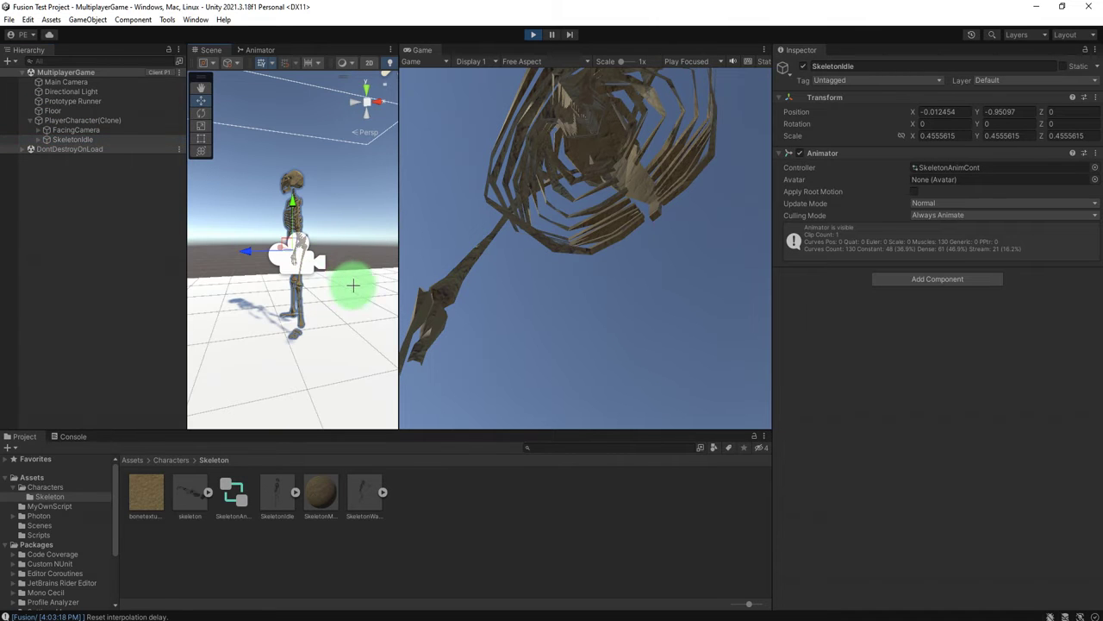
alt+drag(296, 278, 316, 327)
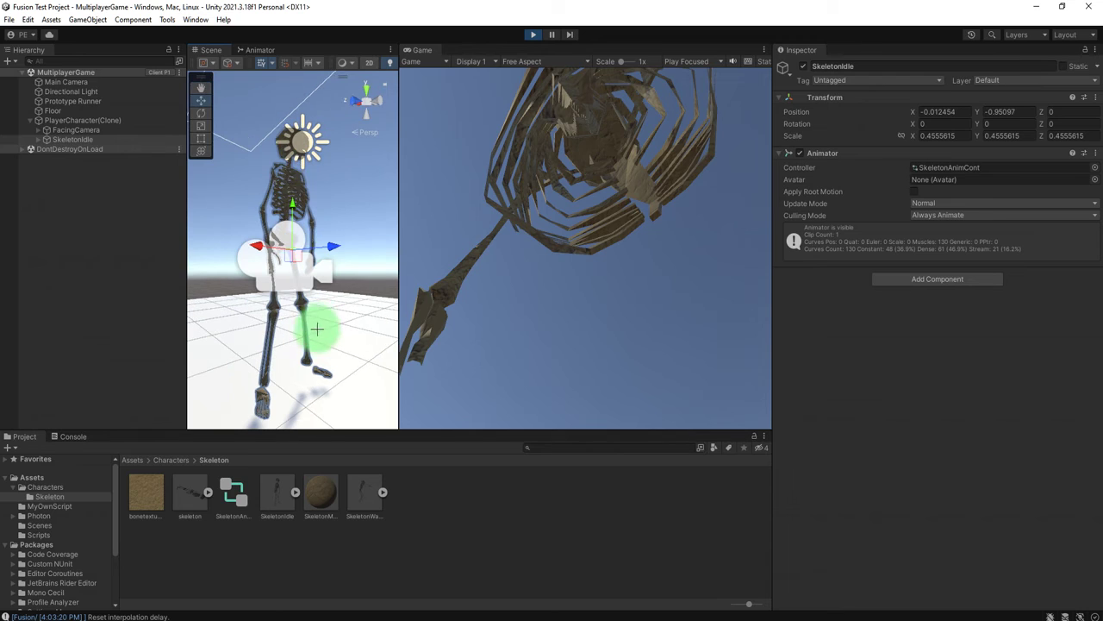
- Try SkeletonIdleAvatar as the Animator's avatar on the spawned player's SkeletonIdle while the game runs
click(86, 138)
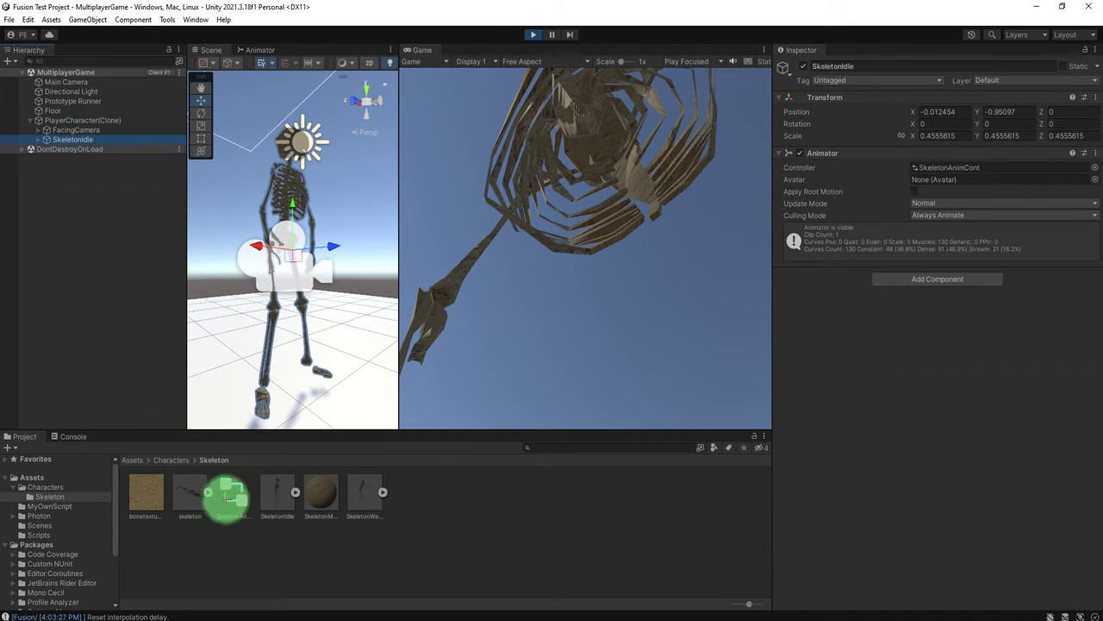
click(294, 493)
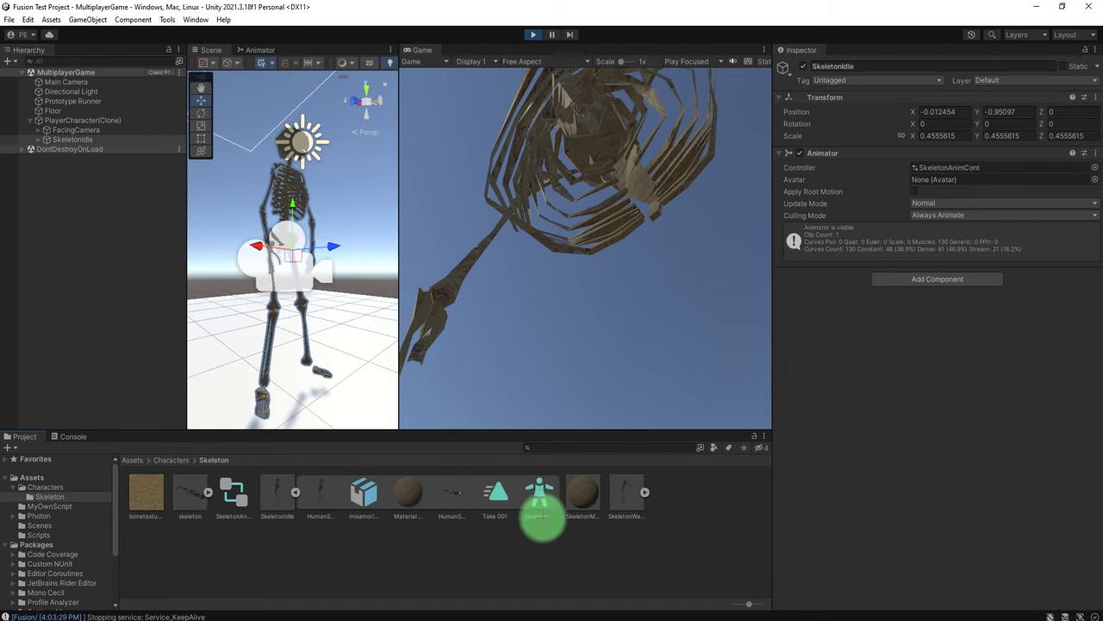
drag(540, 491, 926, 180)
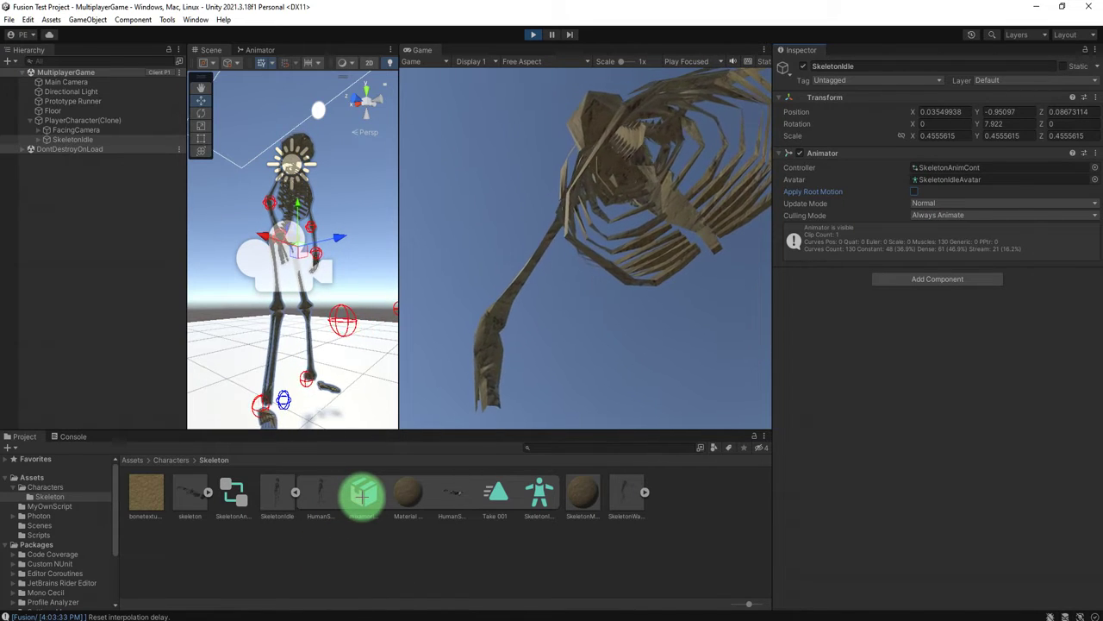
- Examine the spawned skeleton's idle animation in the running scene, both with and without SkeletonIdle selected
drag(362, 494, 326, 354)
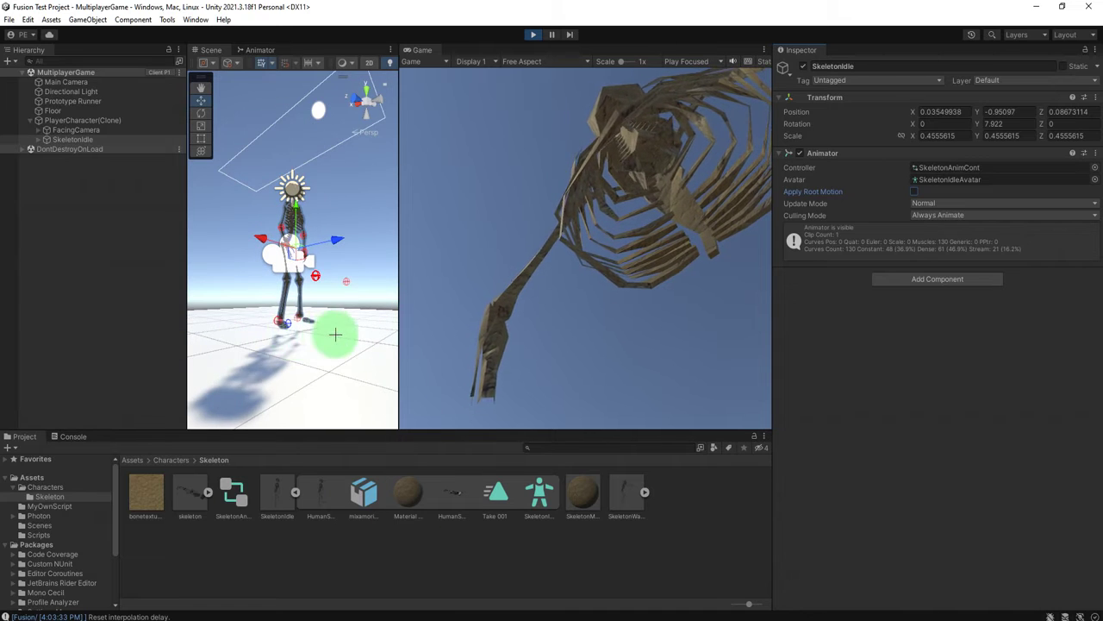
right_drag(358, 263, 357, 300)
click(94, 168)
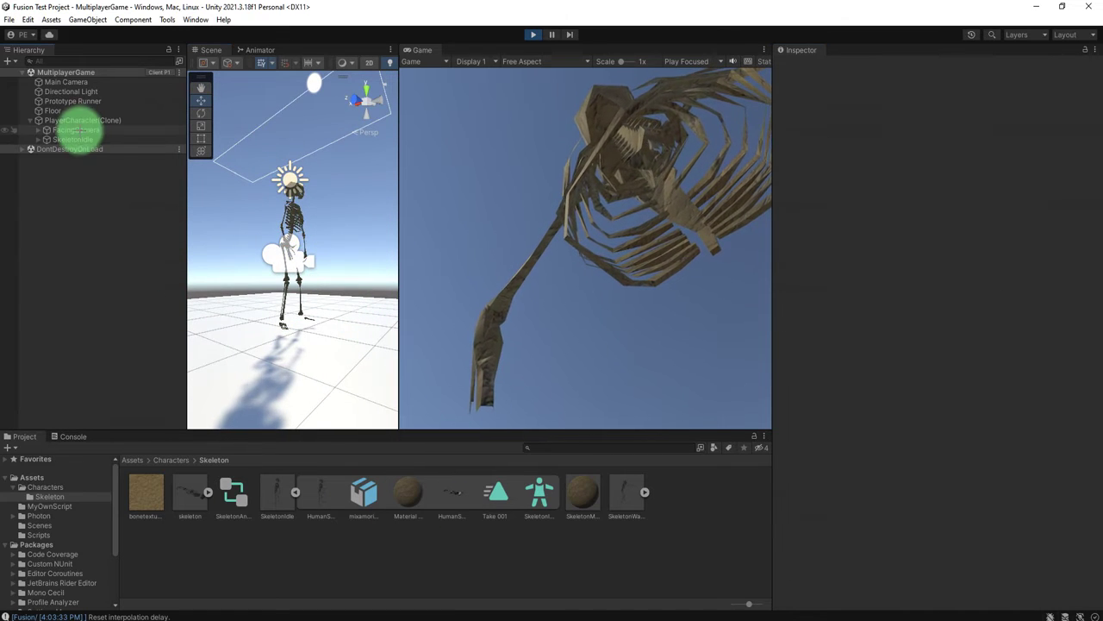
click(86, 139)
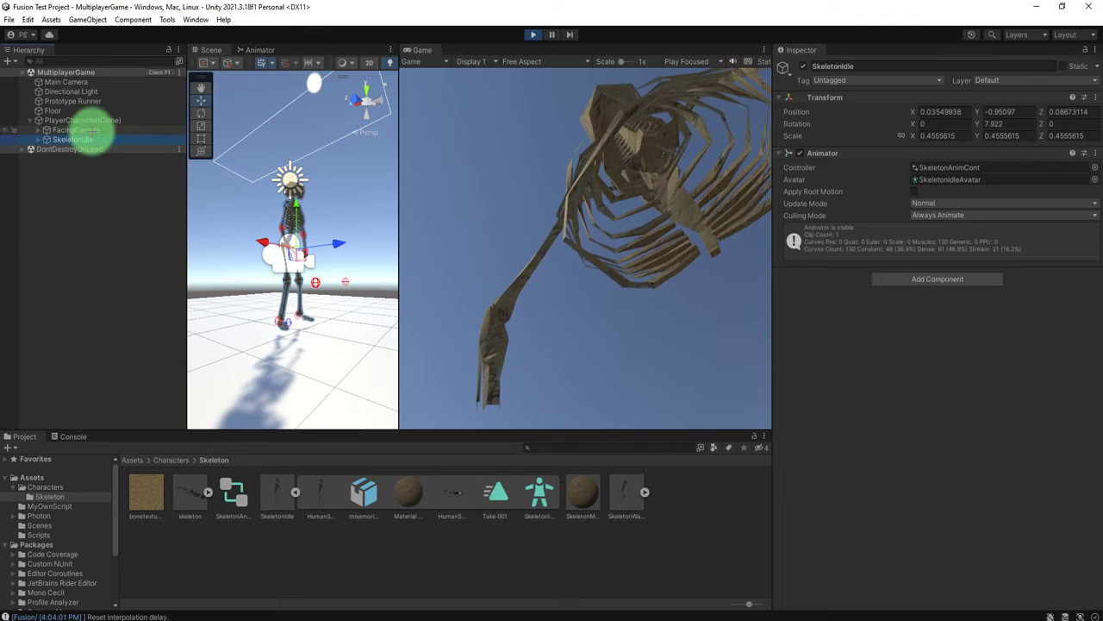
click(90, 129)
click(85, 139)
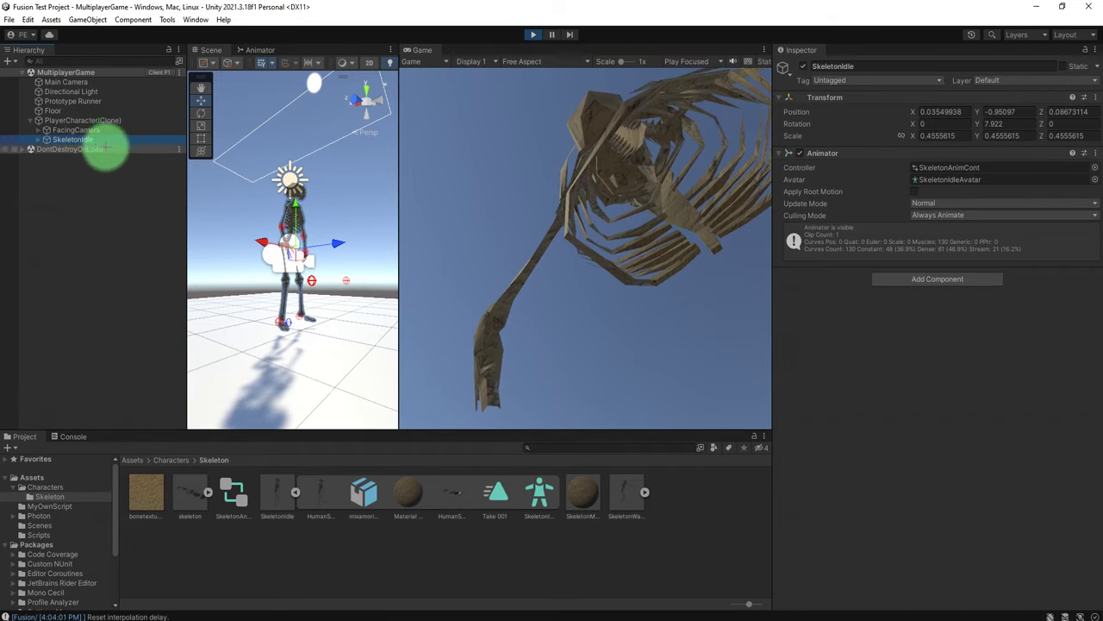
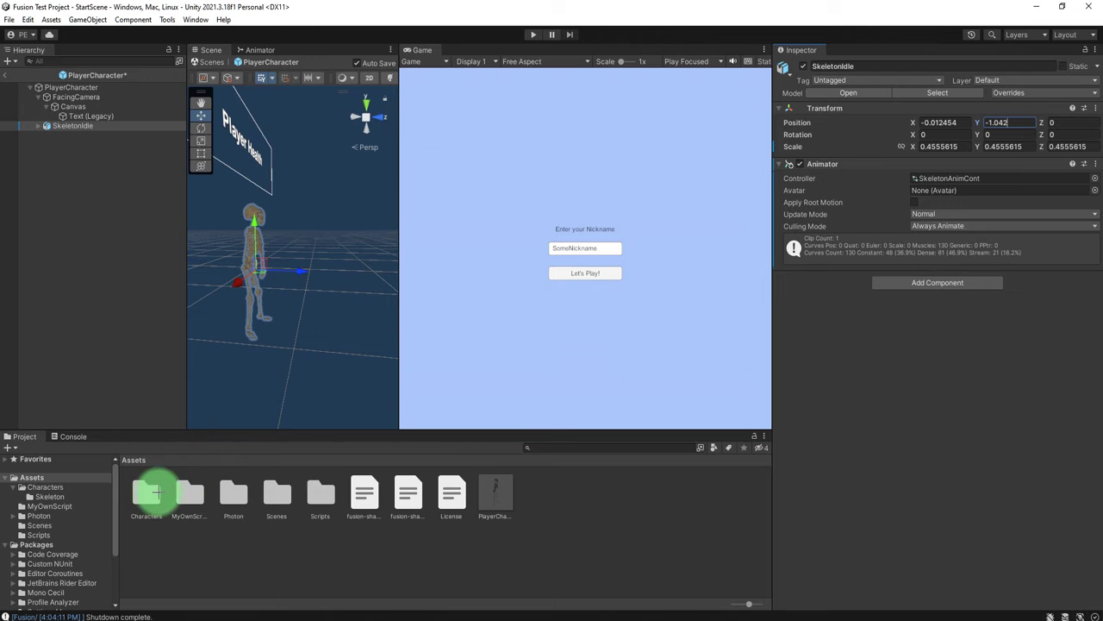
- Assign SkeletonIdleAvatar from the Characters/Skeleton folder as the Animator's avatar on the PlayerCharacter prefab's SkeletonIdle
double_click(148, 495)
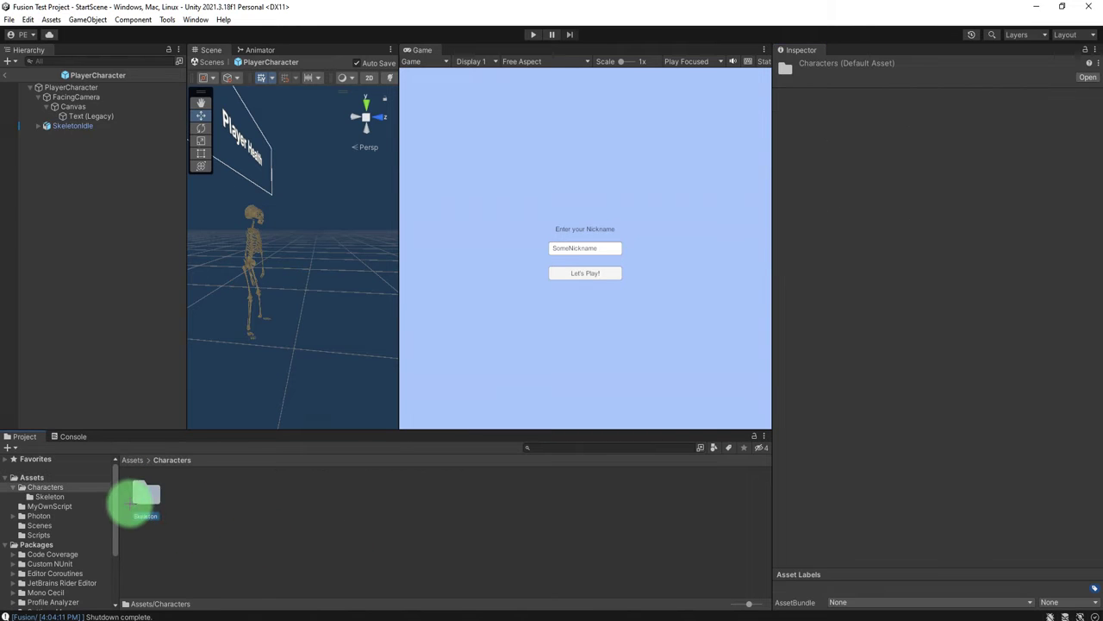
double_click(134, 500)
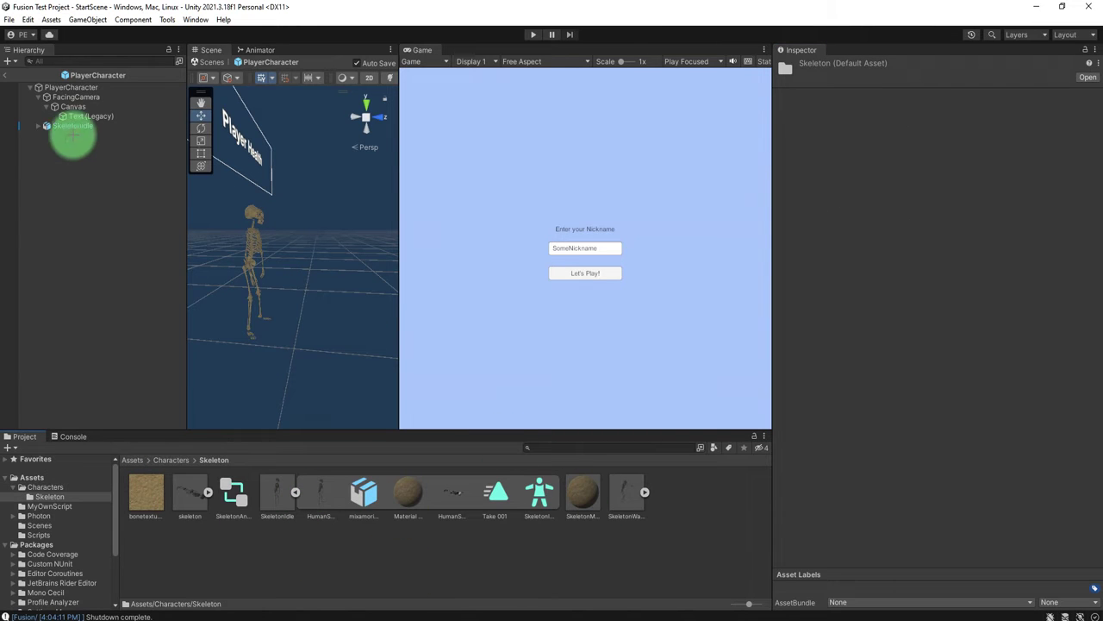
click(90, 125)
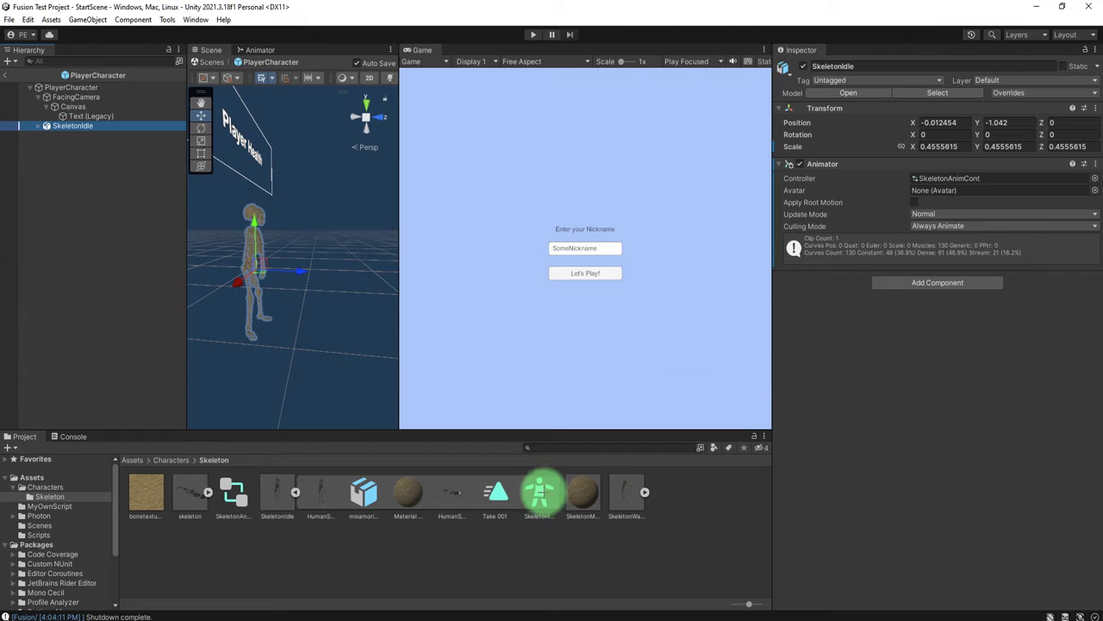
drag(548, 504, 939, 190)
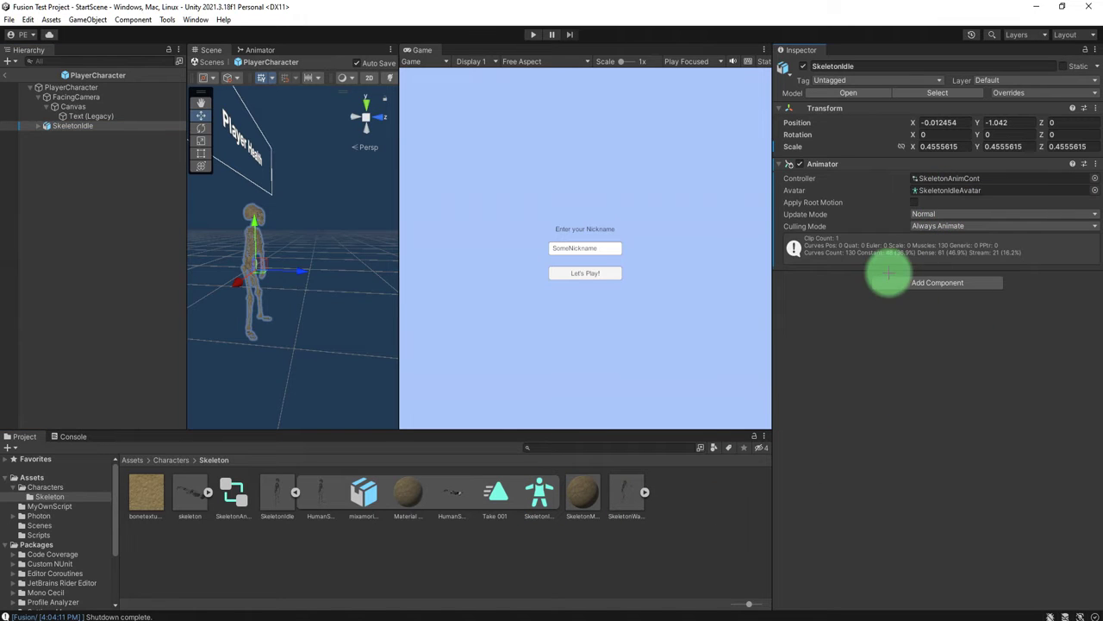
click(118, 306)
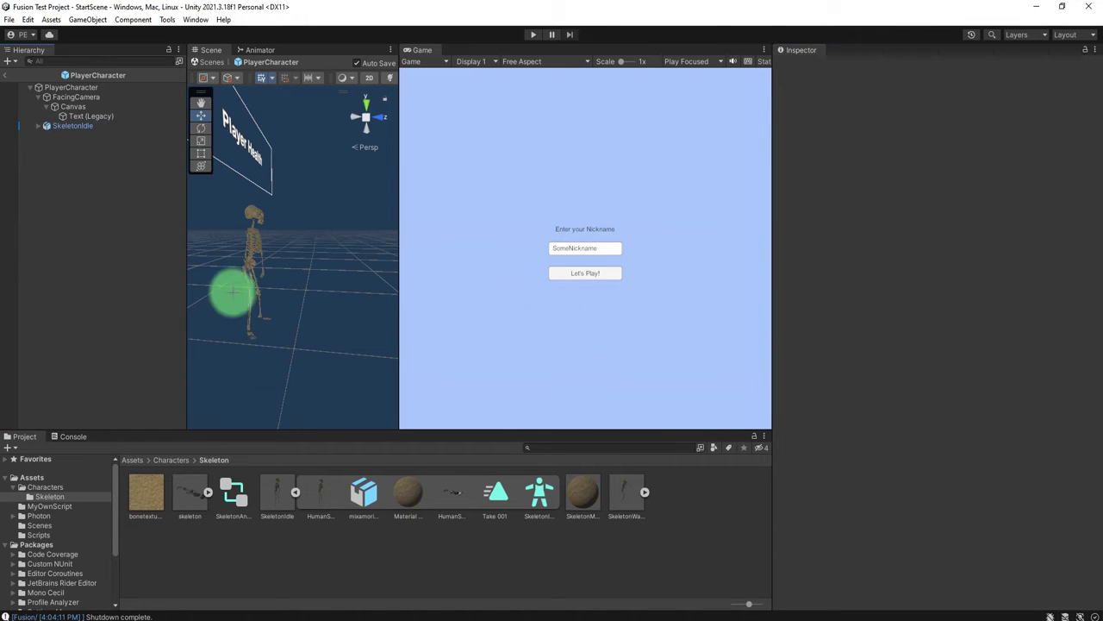
- Examine the PlayerCharacter prefab's components, from the Capsule Collider and Character Controller to the Player Movement script
click(86, 97)
drag(100, 136, 86, 113)
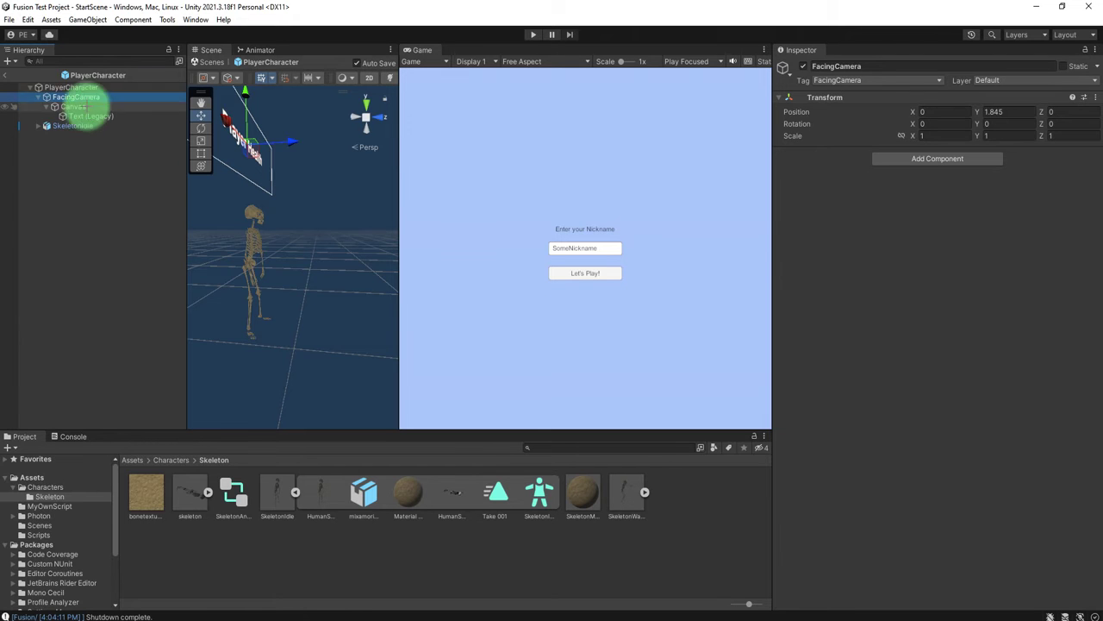
click(86, 87)
scroll(913, 487, down, 5)
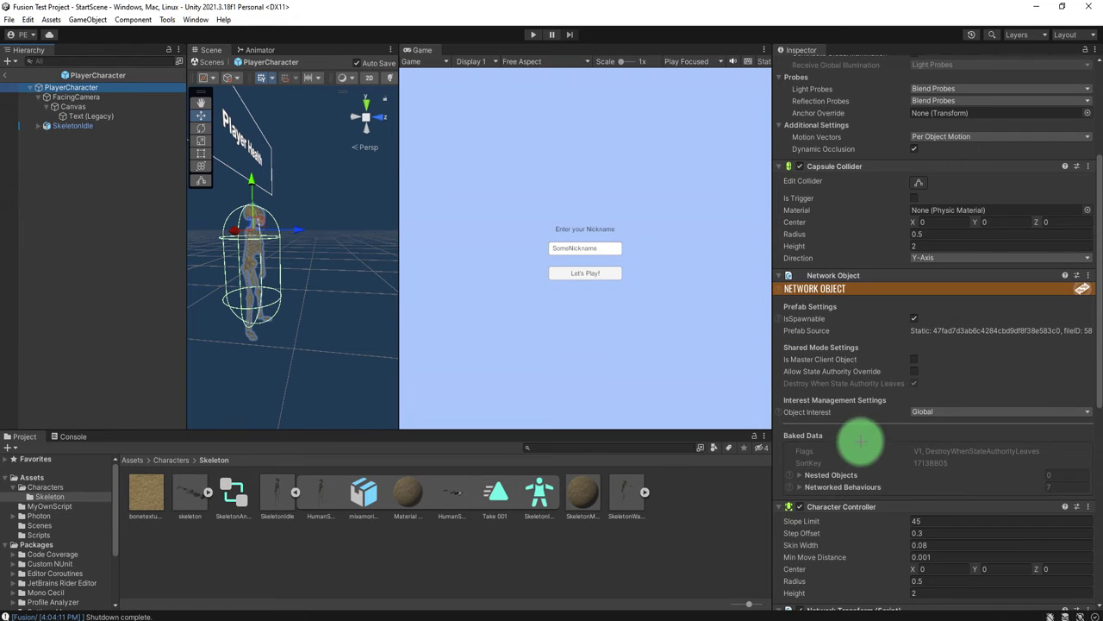
click(250, 225)
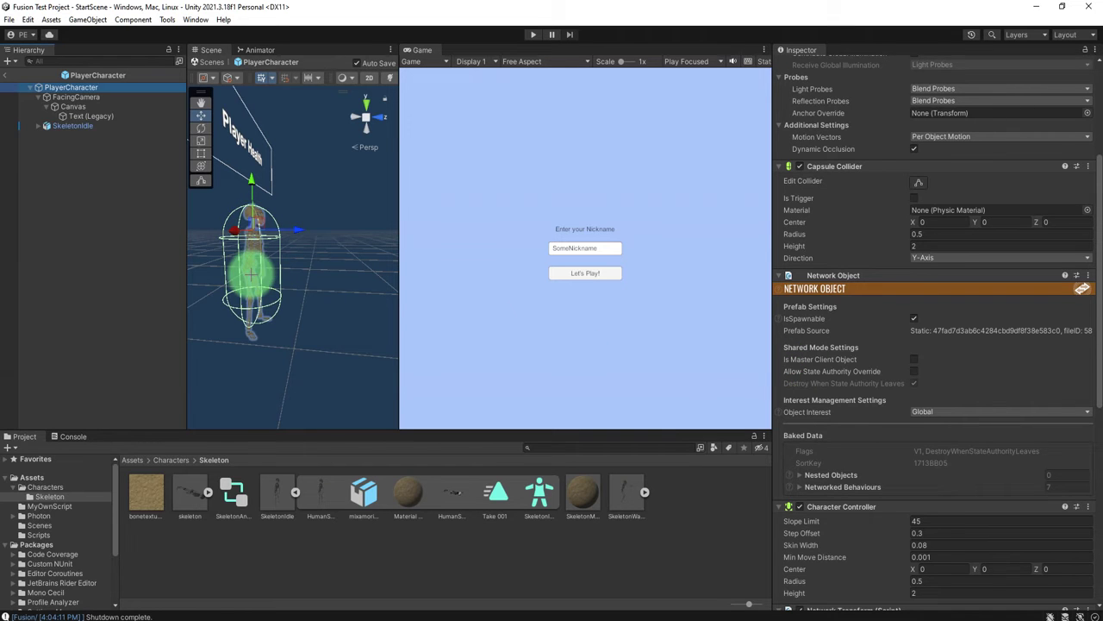
scroll(870, 495, down, 6)
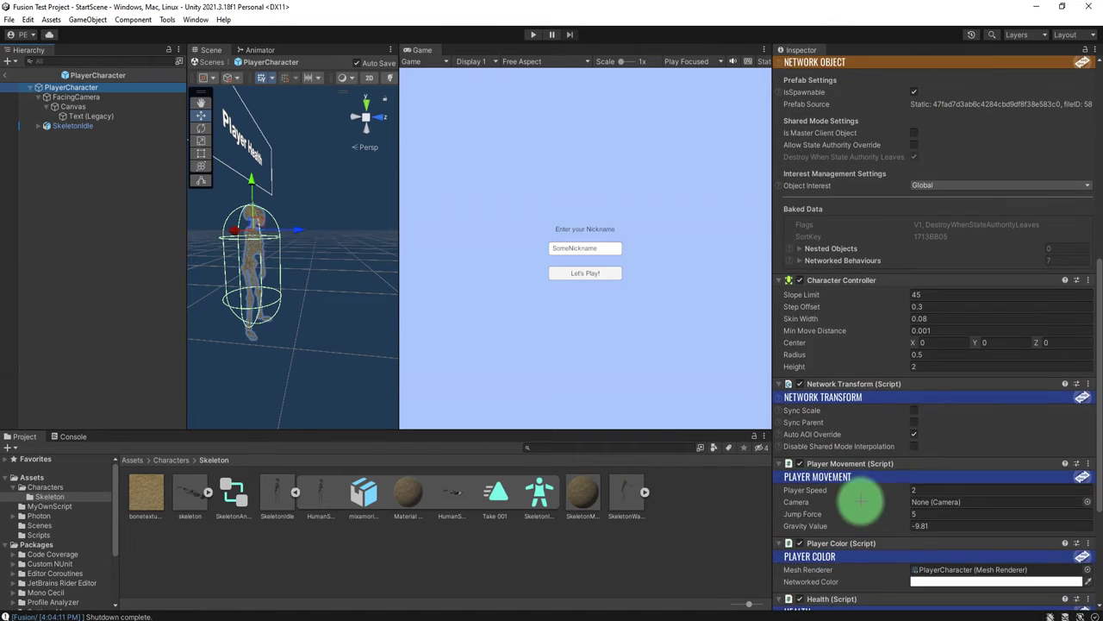
scroll(862, 500, up, 5)
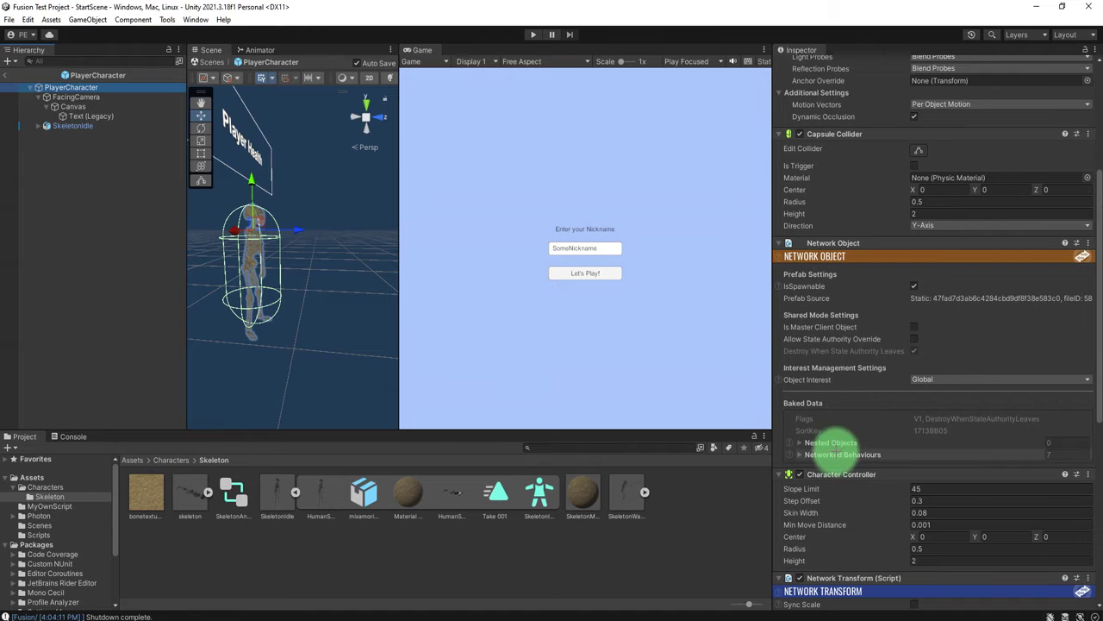
scroll(837, 451, down, 1)
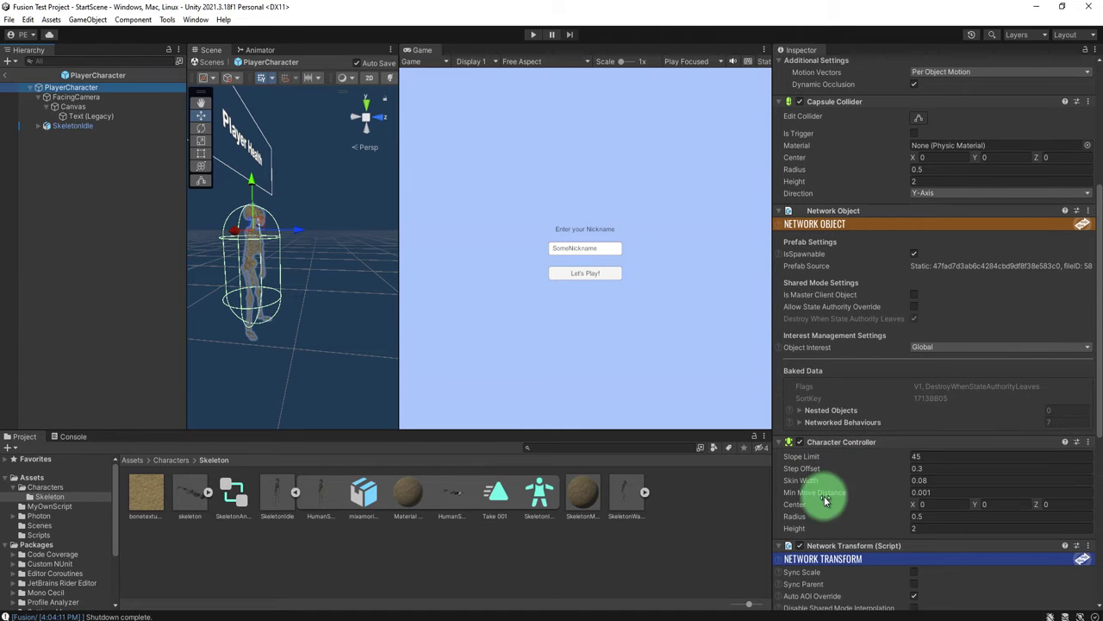
scroll(824, 493, down, 9)
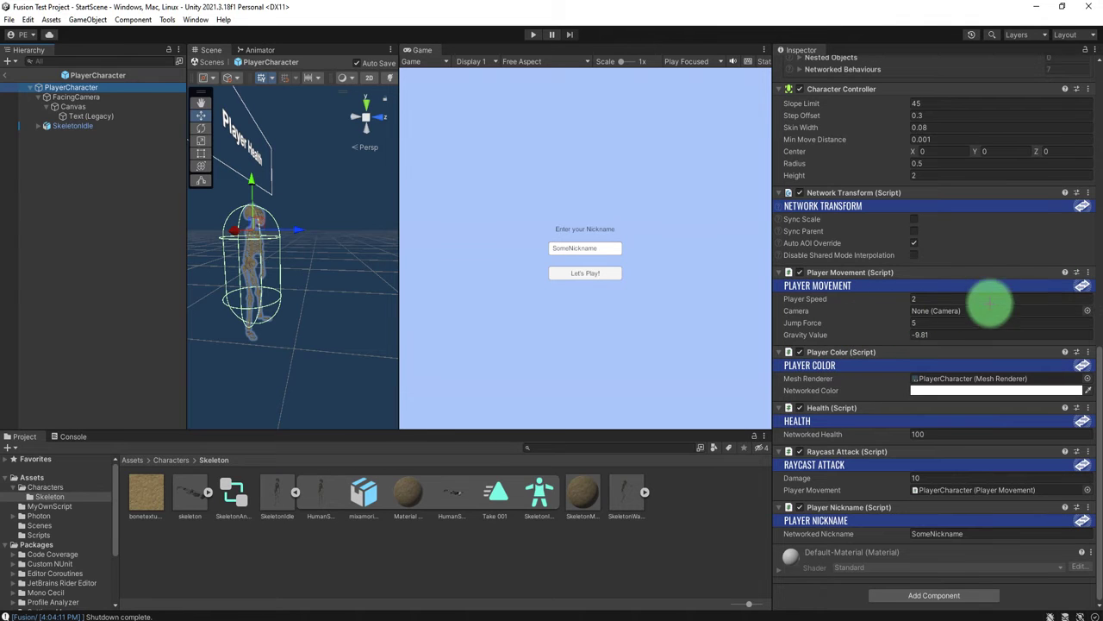
- Open the PlayerMovement script for editing and review its PlayerSpeed field and the Camera.main assignment in Spawned()
click(1088, 272)
click(1068, 415)
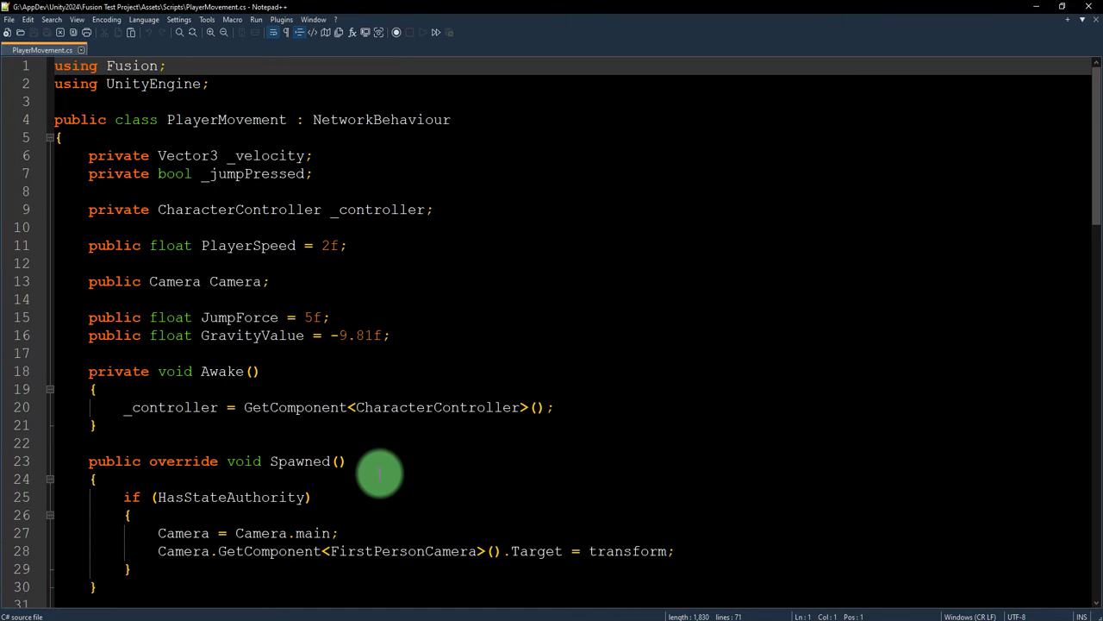
scroll(382, 473, down, 2)
scroll(379, 474, up, 2)
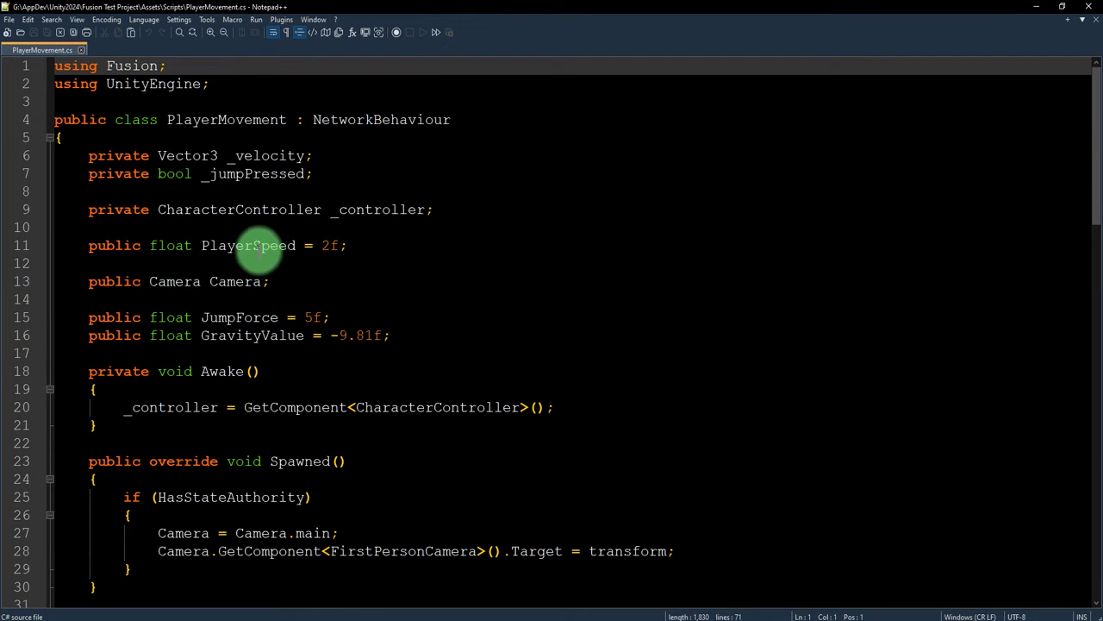
double_click(259, 246)
scroll(247, 480, down, 3)
double_click(303, 371)
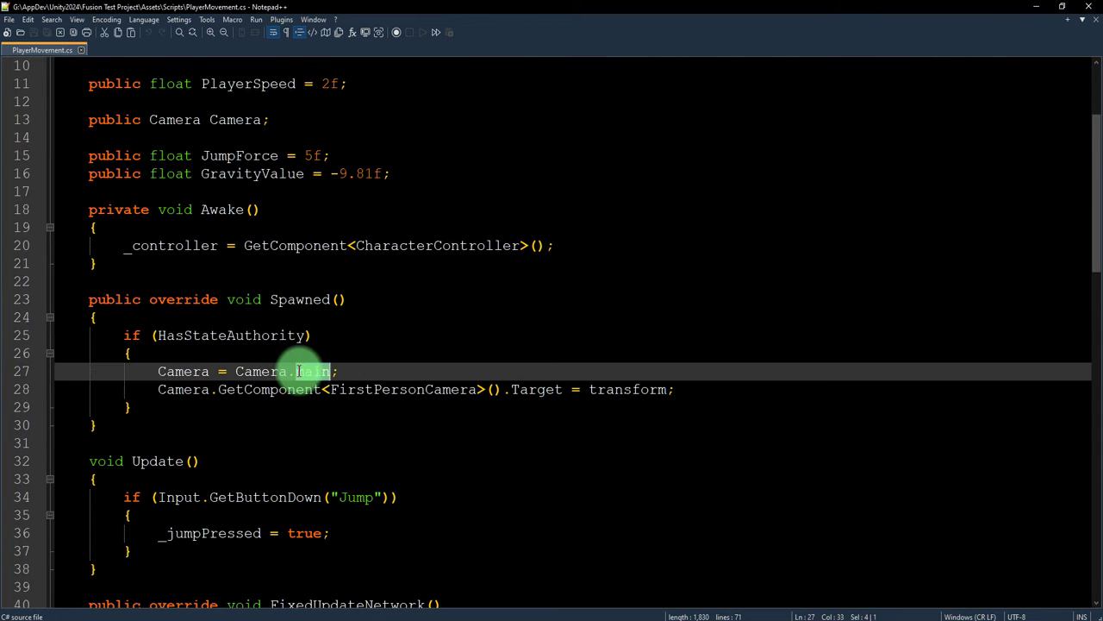
double_click(334, 371)
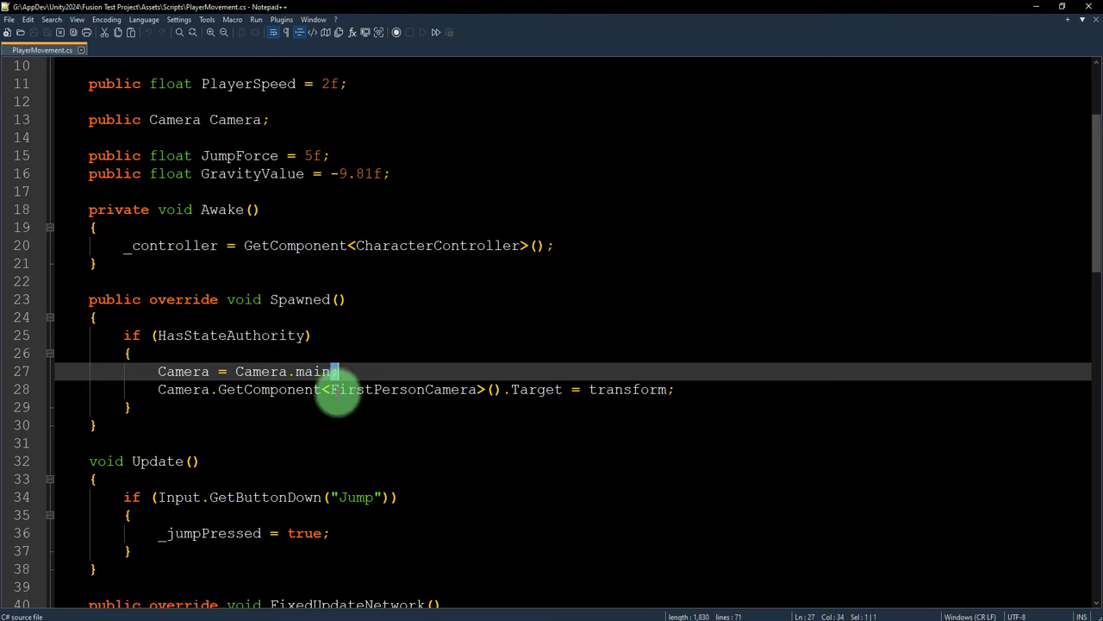
- Search the PlayerMovement script for Camera and read through the movement code in FixedUpdateNetwork()
double_click(181, 371)
key(ctrl+f)
key(Return)
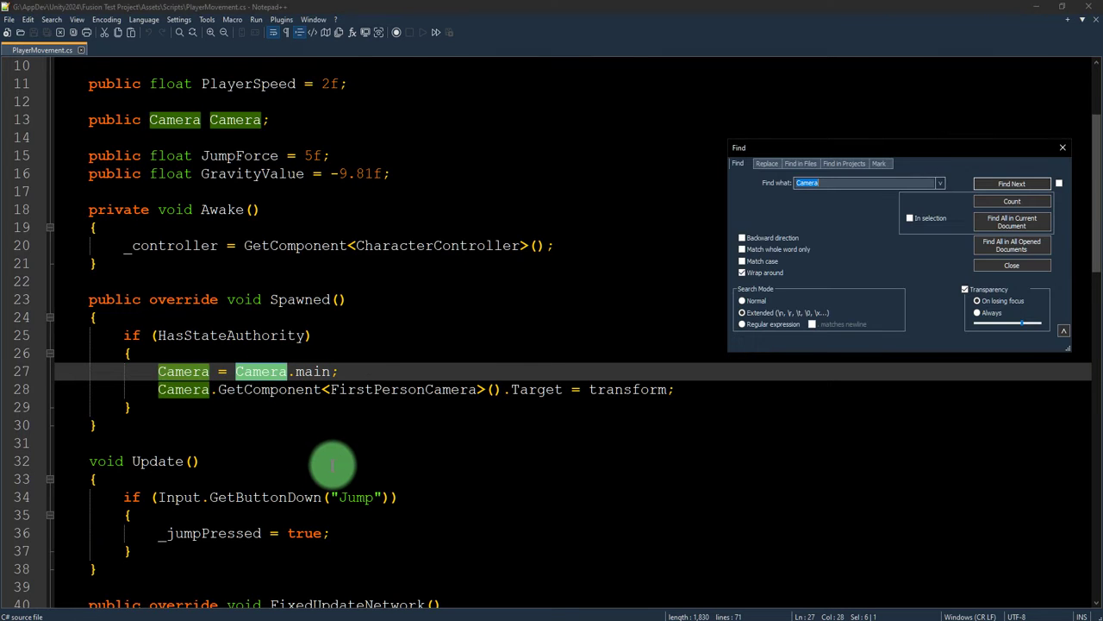
key(Return)
key(Return)
key(Return)
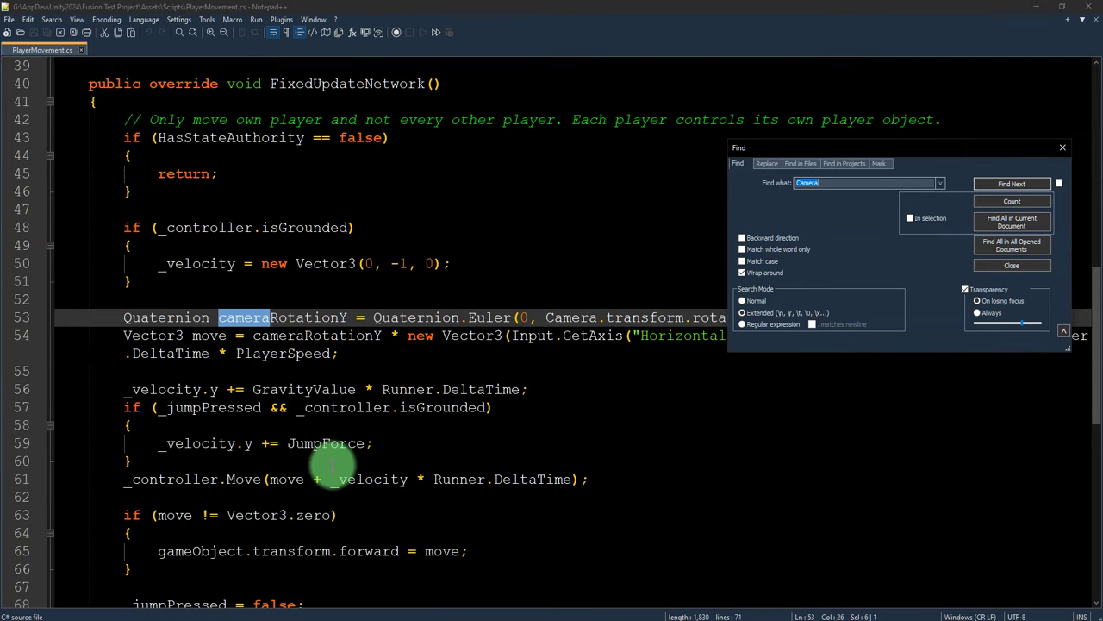
scroll(623, 445, down, 5)
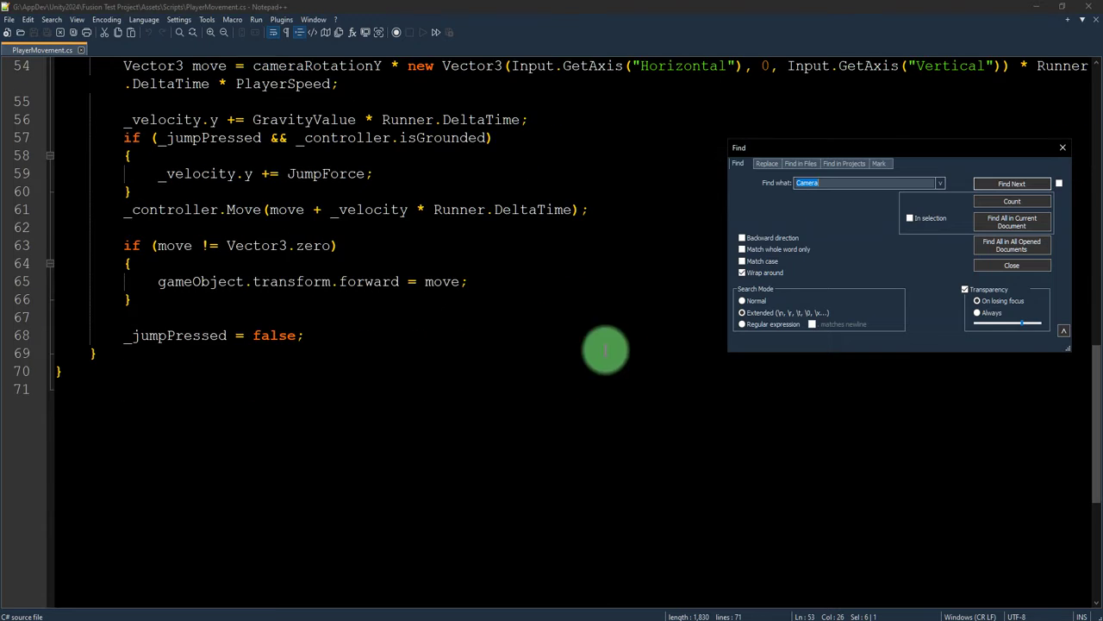
- Go through every Camera occurrence in the PlayerMovement script and examine the transform assigned as the FirstPersonCamera target in Spawned()
scroll(605, 349, up, 1)
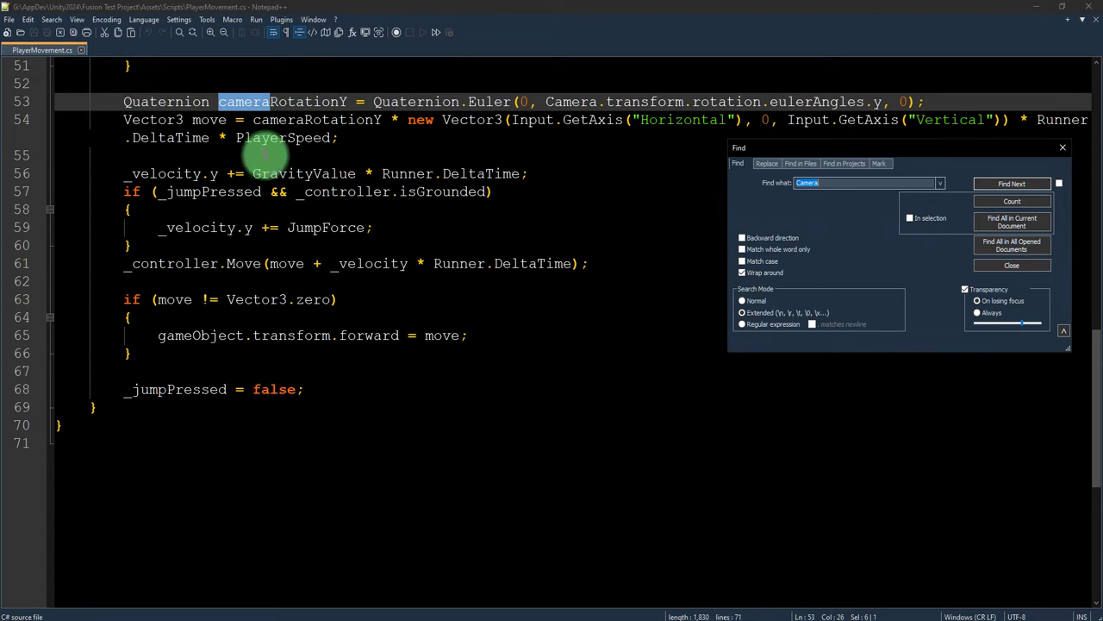
scroll(431, 324, up, 3)
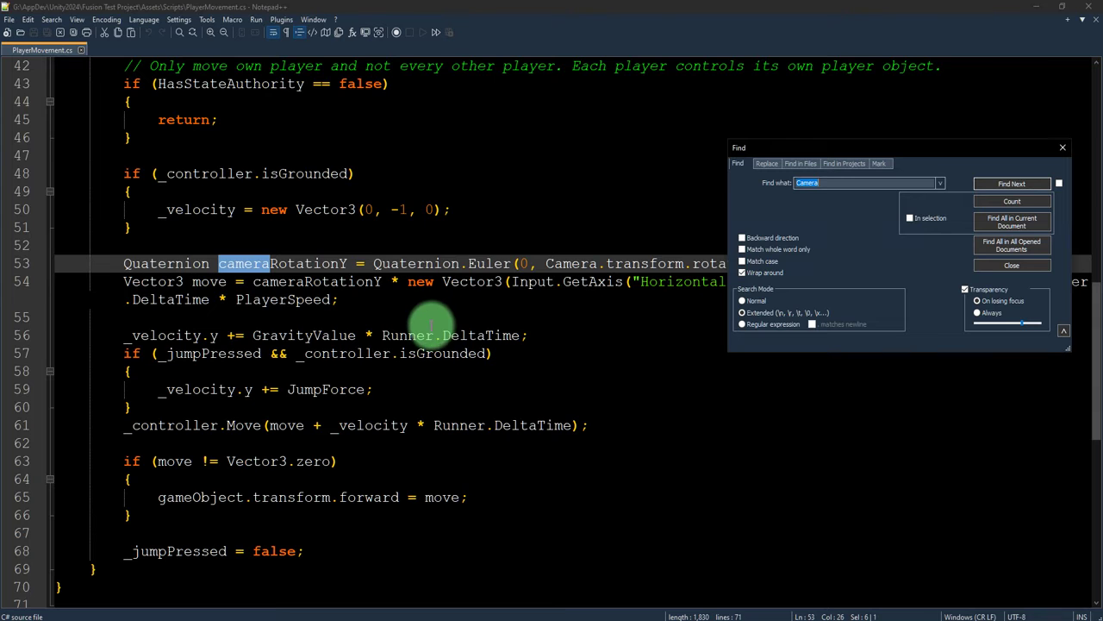
click(1008, 183)
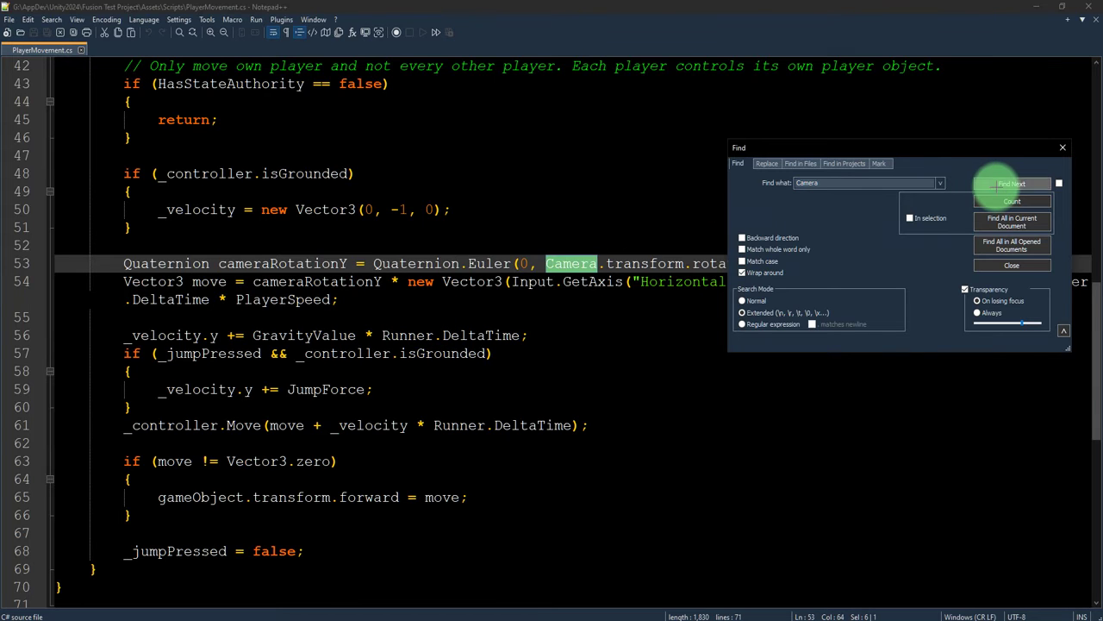
click(1004, 184)
click(1000, 185)
click(1000, 184)
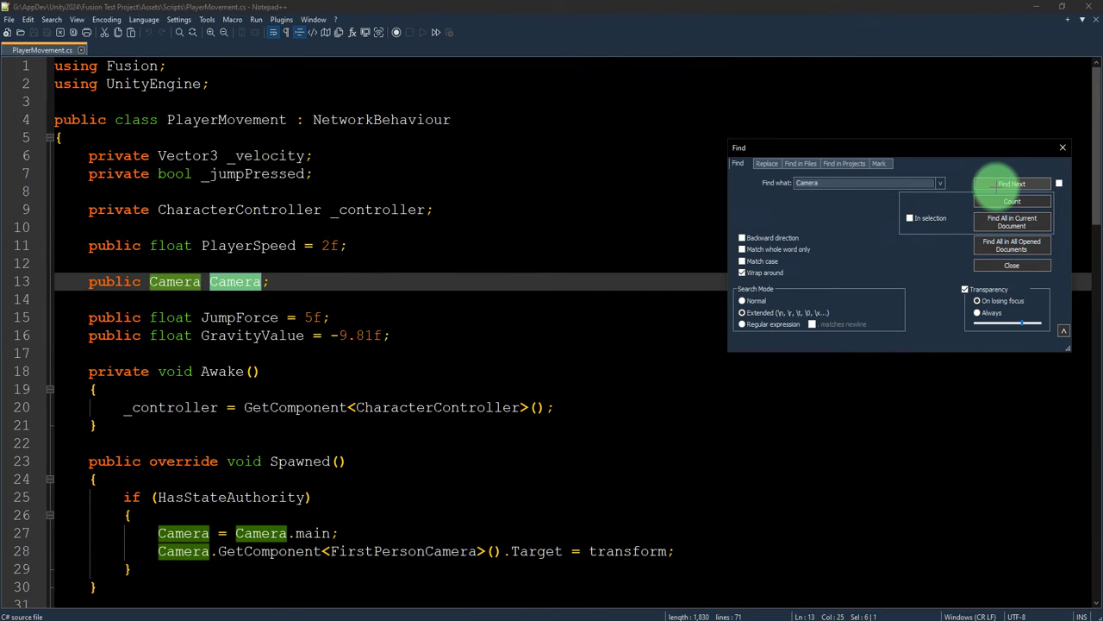
click(999, 184)
click(1000, 184)
click(1000, 184)
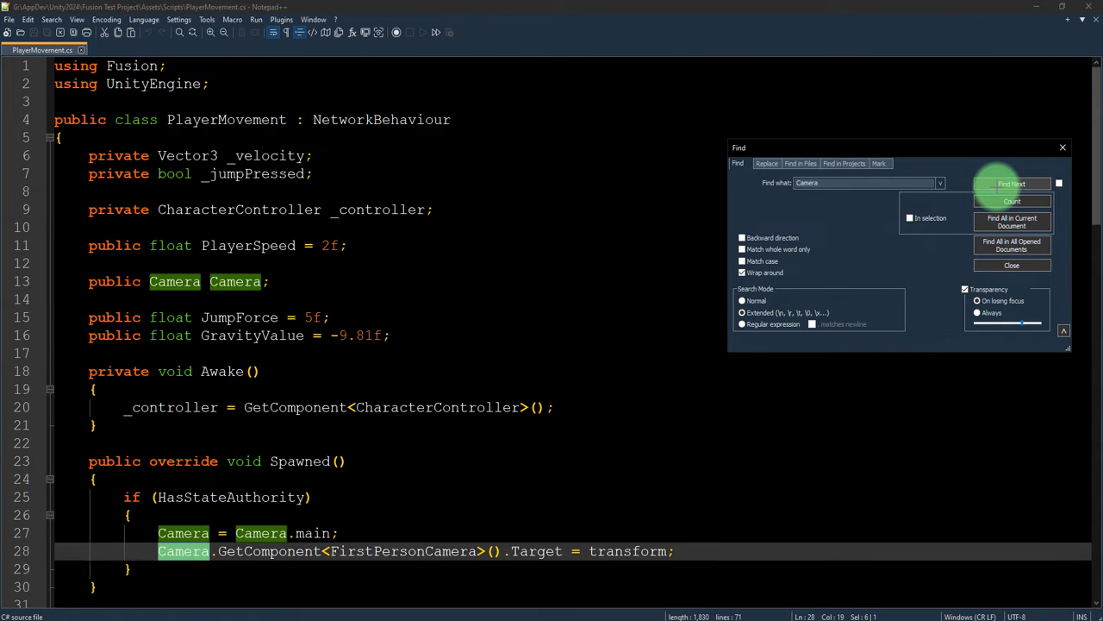
click(1000, 184)
click(1000, 185)
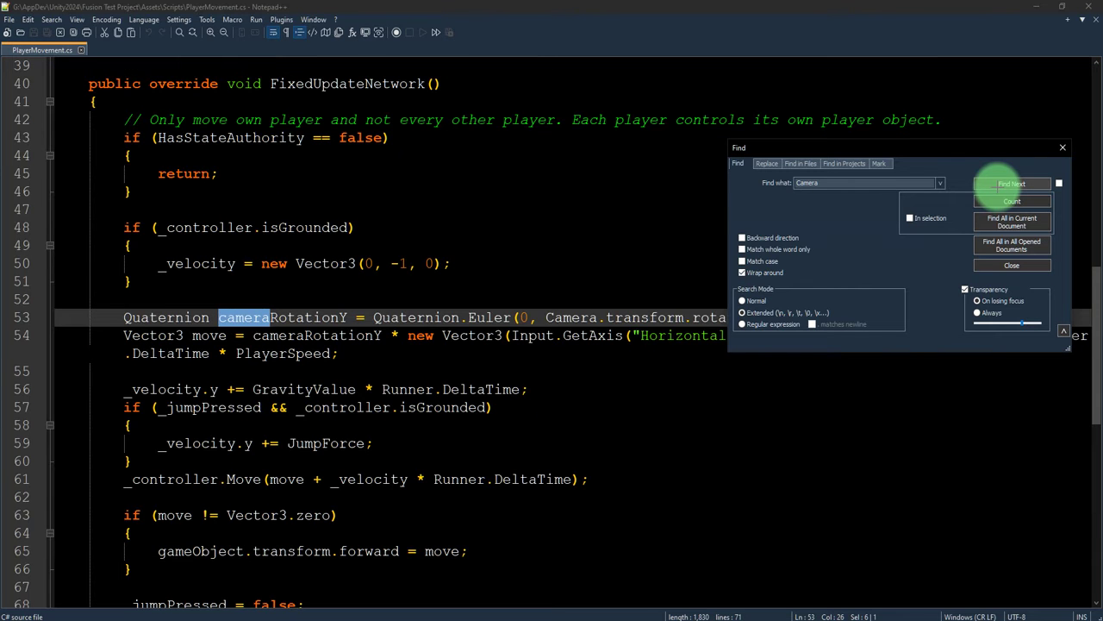
click(1000, 185)
click(1000, 184)
click(1000, 184)
click(1000, 184)
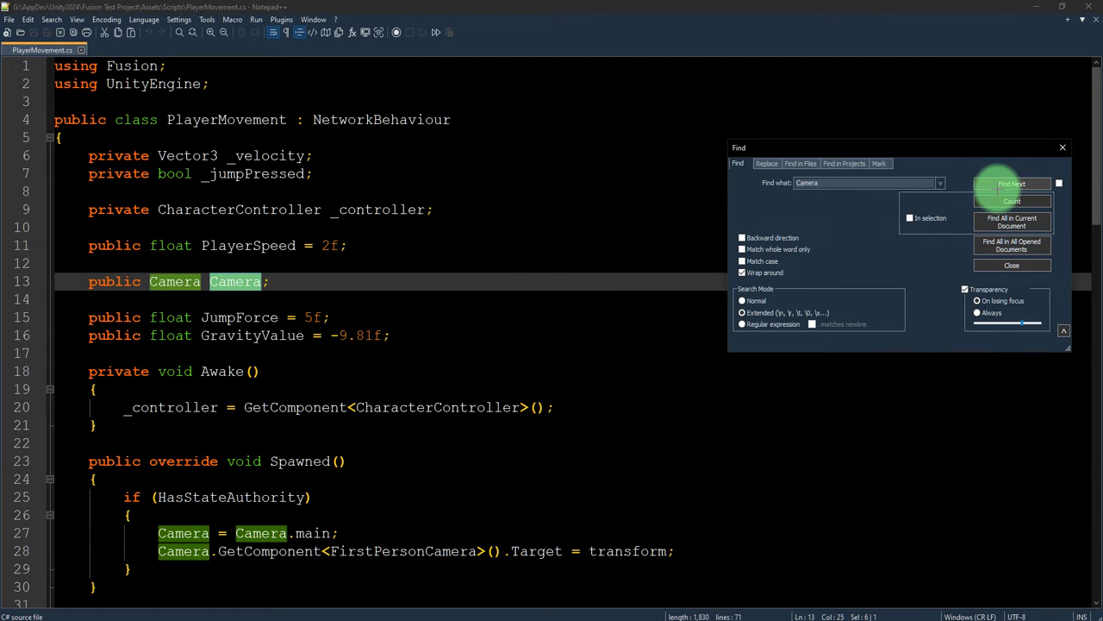
double_click(626, 552)
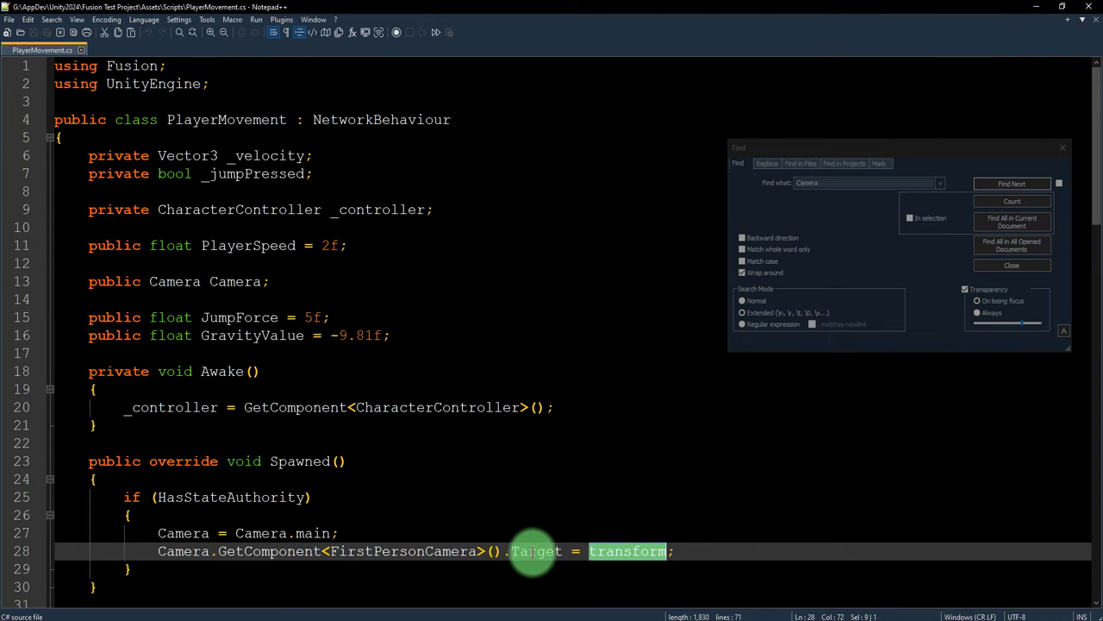
double_click(616, 552)
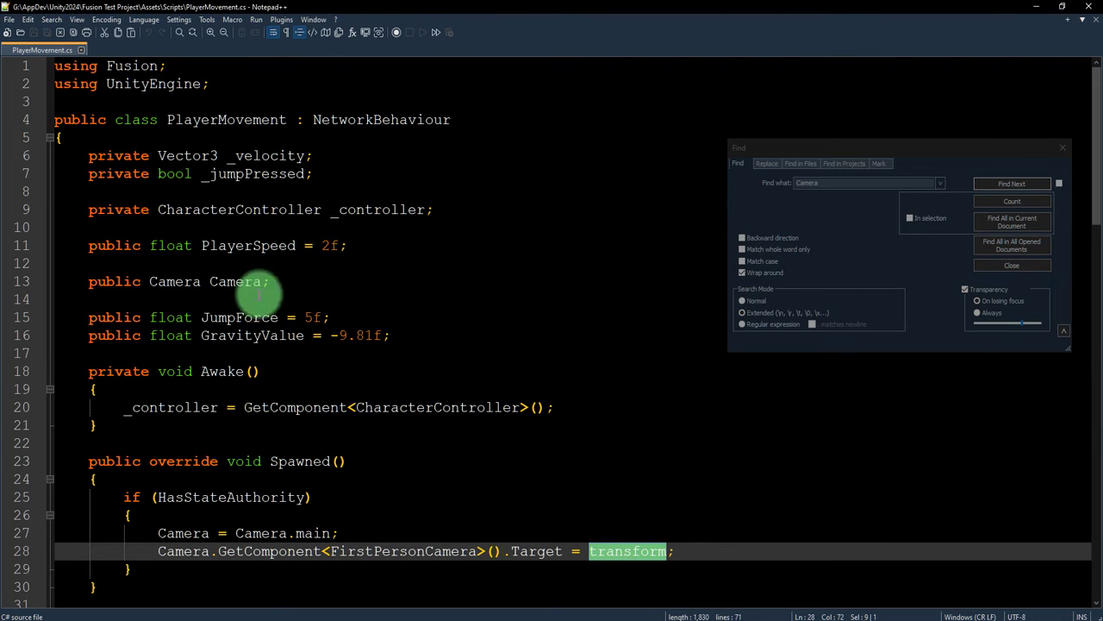
- In Unity, create an empty CameraPosition child under PlayerCharacter and move it to the skeleton's head, at about Y 0.831, Z 0.096
key(alt+Tab)
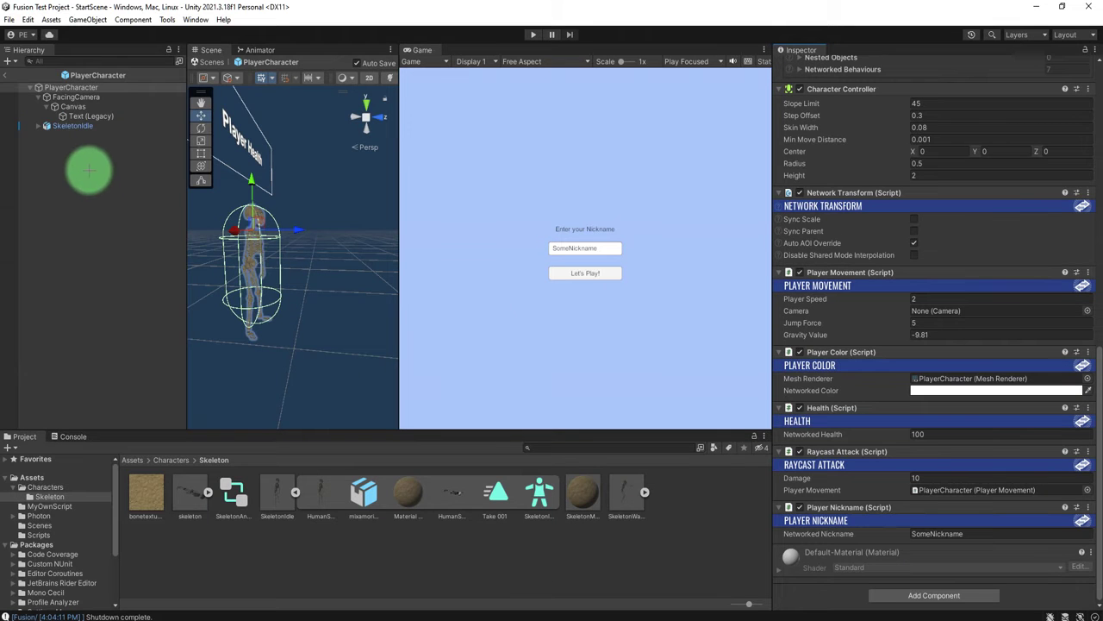
right_click(83, 88)
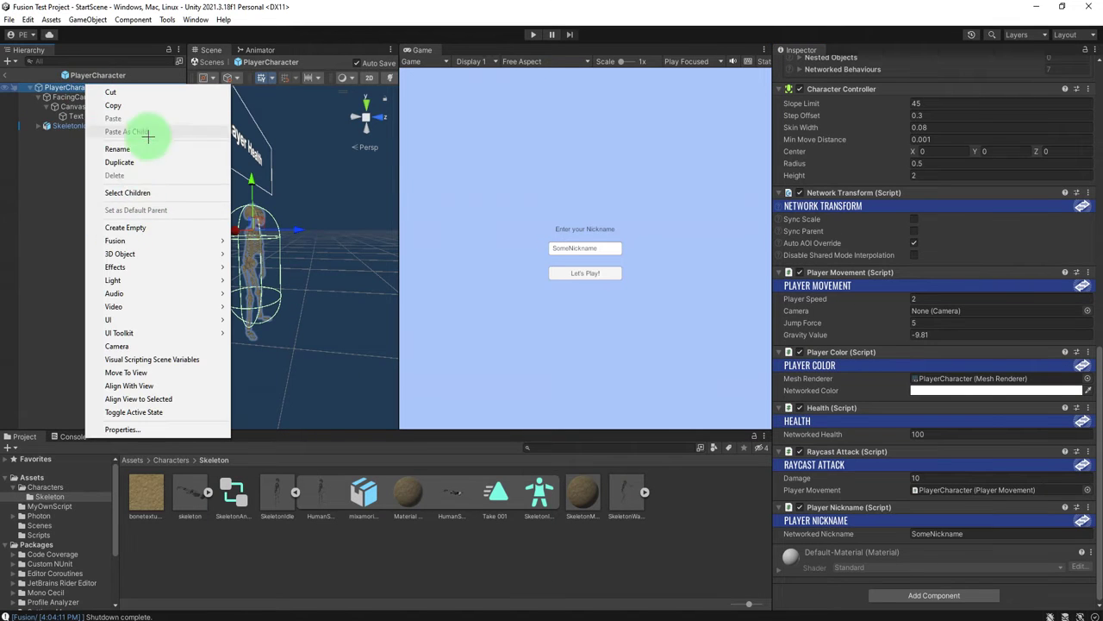
click(129, 227)
click(53, 154)
click(57, 135)
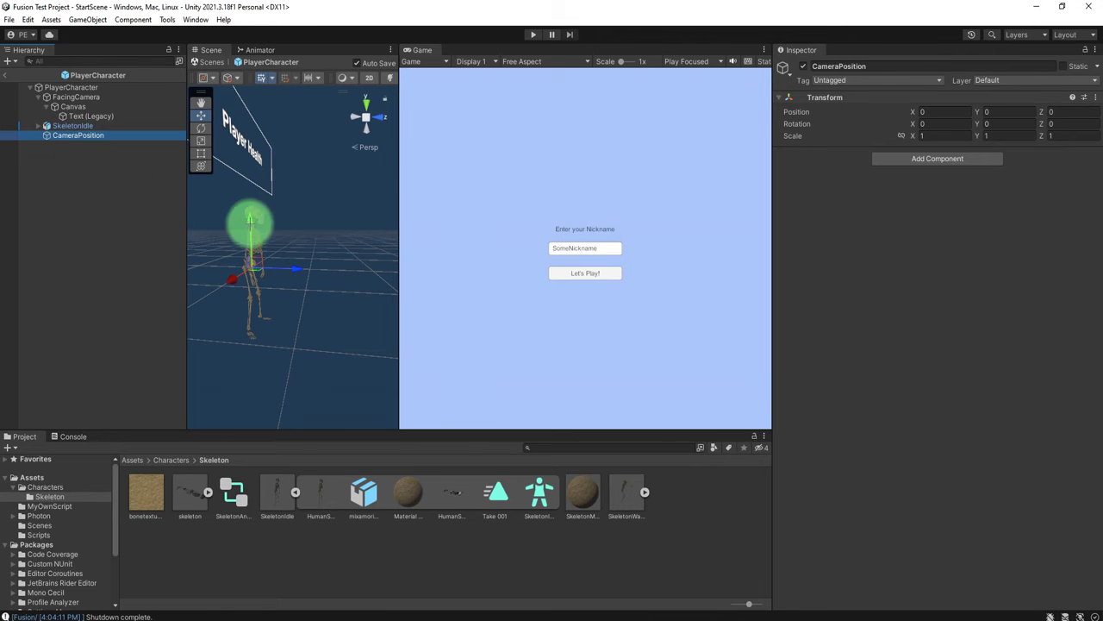
drag(249, 225, 294, 207)
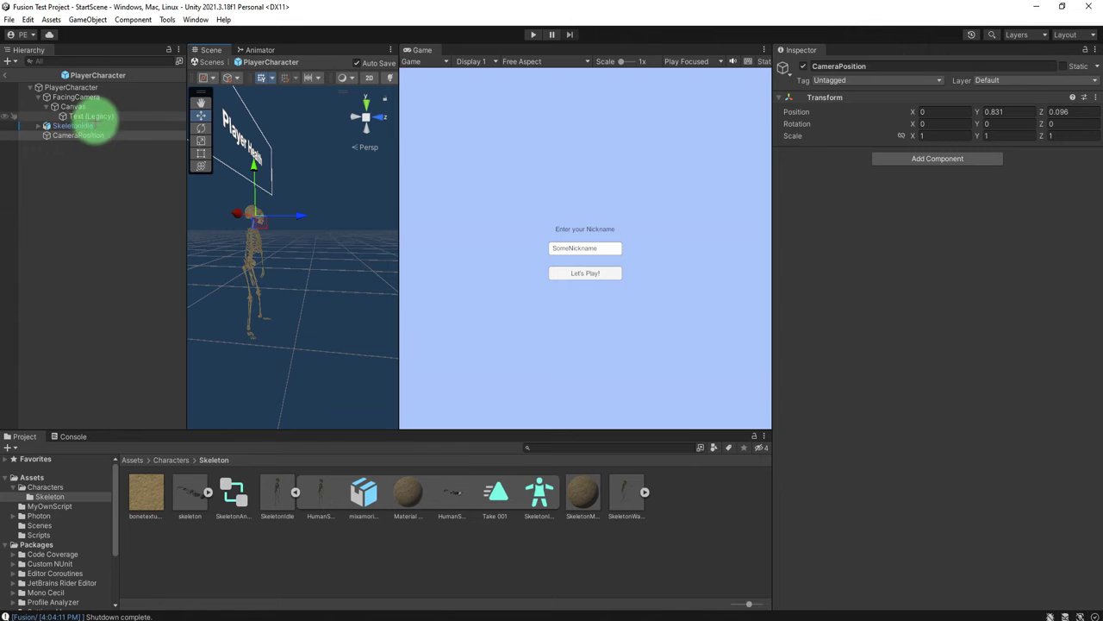
- Open PlayerCharacter's PlayerMovement script for editing and declare "public Transform camPos;" below the GravityValue field
click(78, 87)
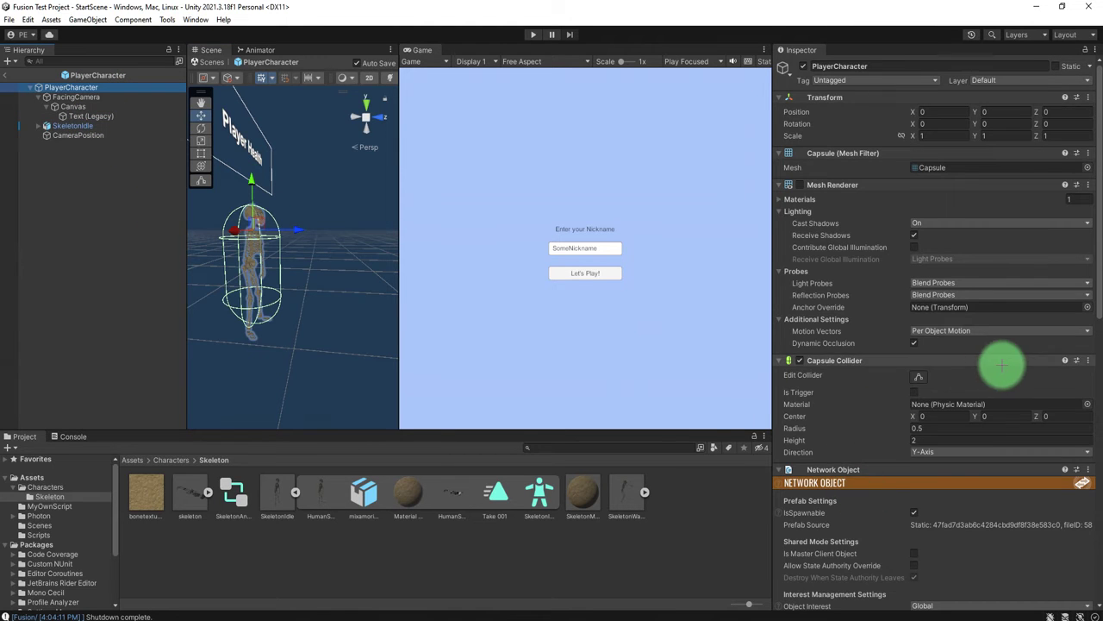
scroll(838, 454, down, 3)
scroll(841, 474, down, 4)
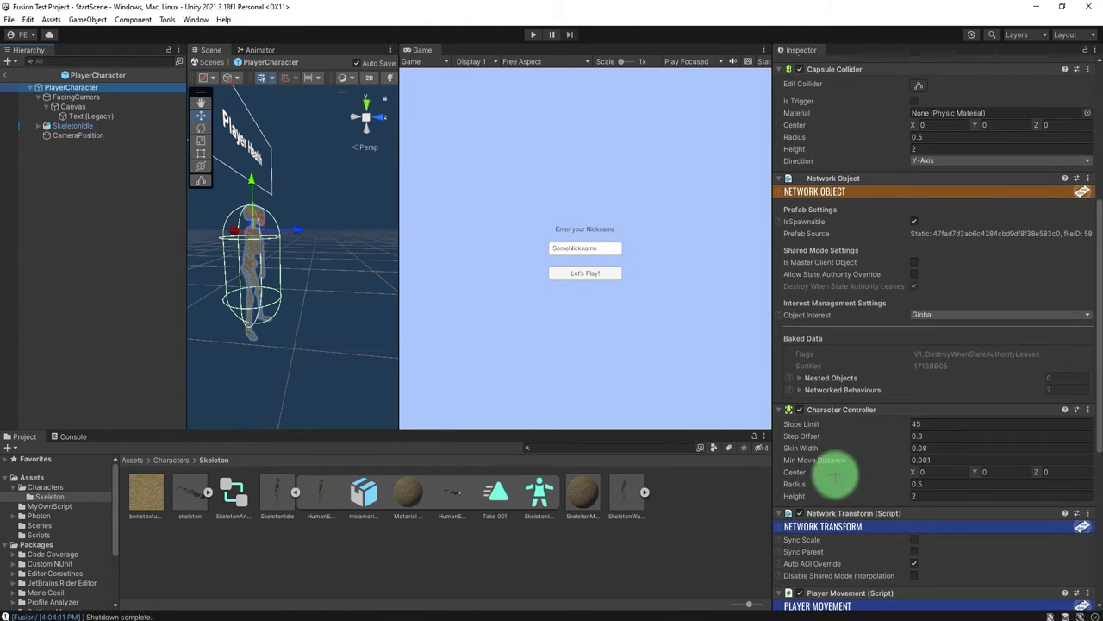
scroll(815, 509, down, 2)
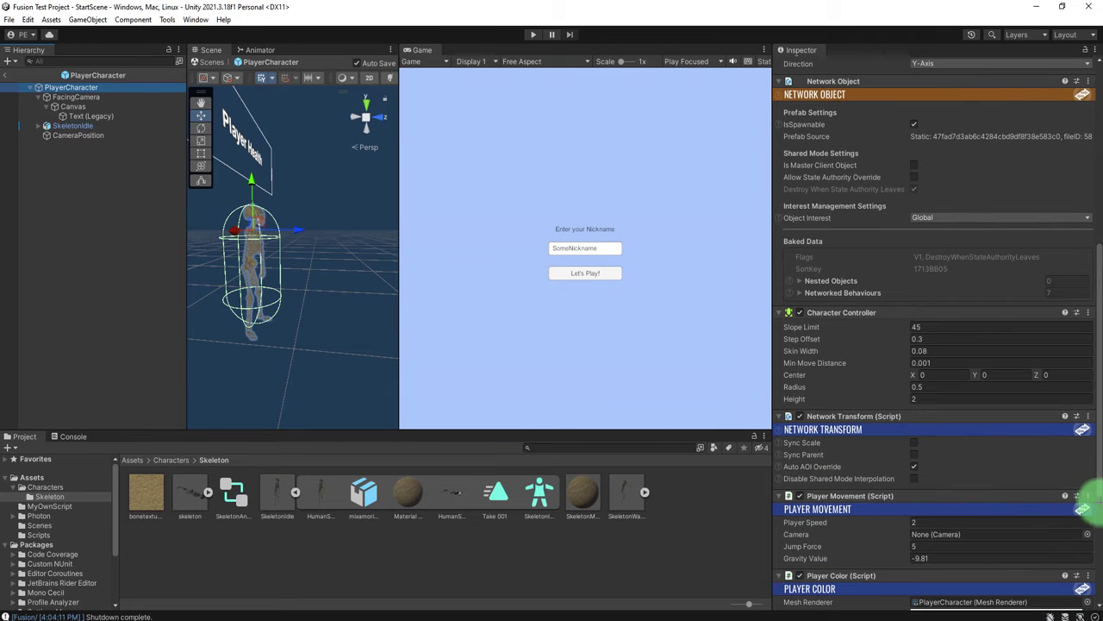
click(1088, 496)
click(1050, 490)
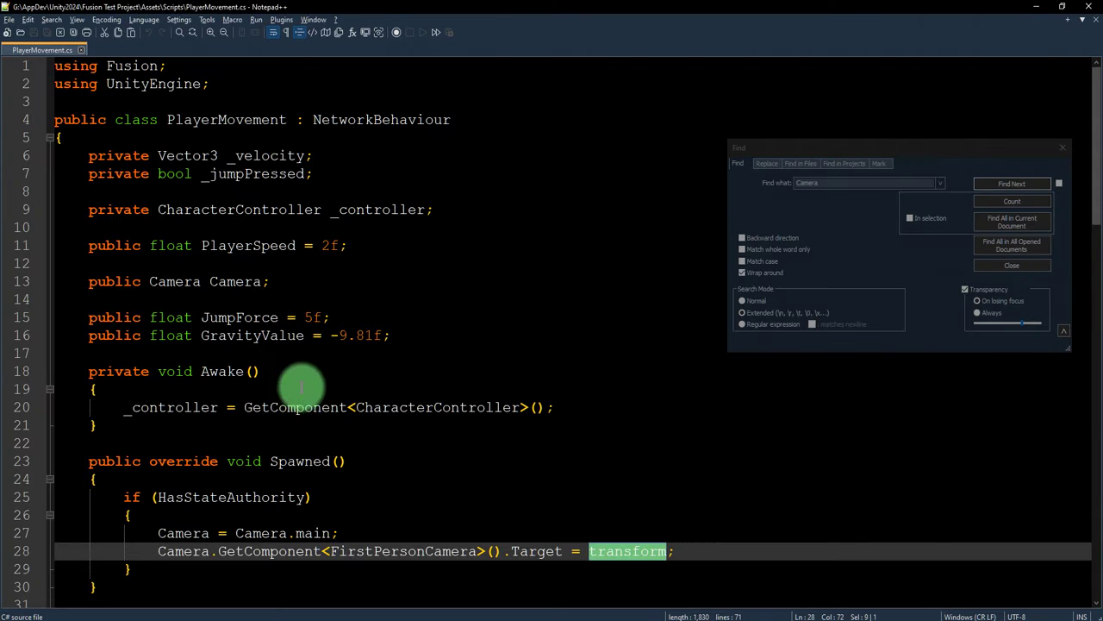
click(448, 338)
key(Return)
key(Return)
text(pub)
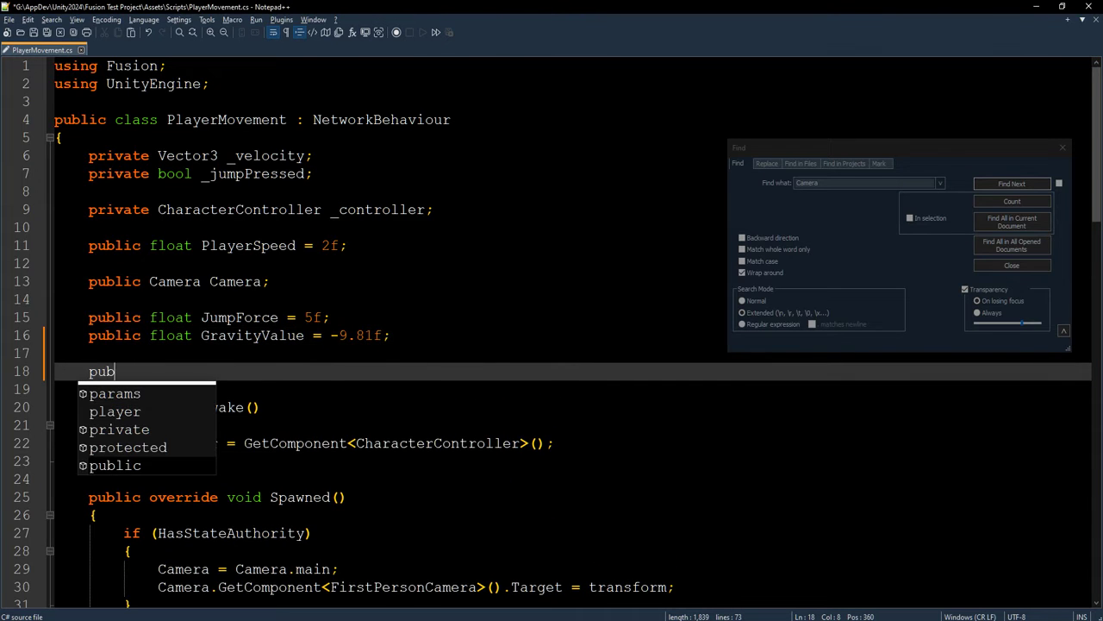
text(lic Transform camPos;)
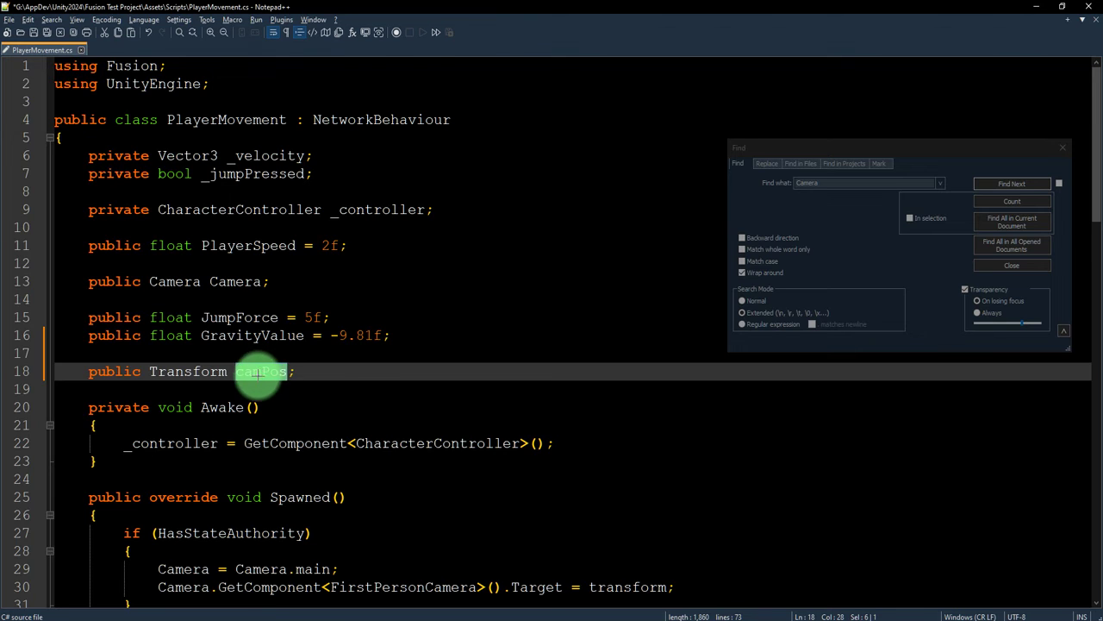
- In Spawned(), replace transform with camPos as the FirstPersonCamera target and save the script
scroll(264, 373, down, 11)
scroll(293, 397, up, 4)
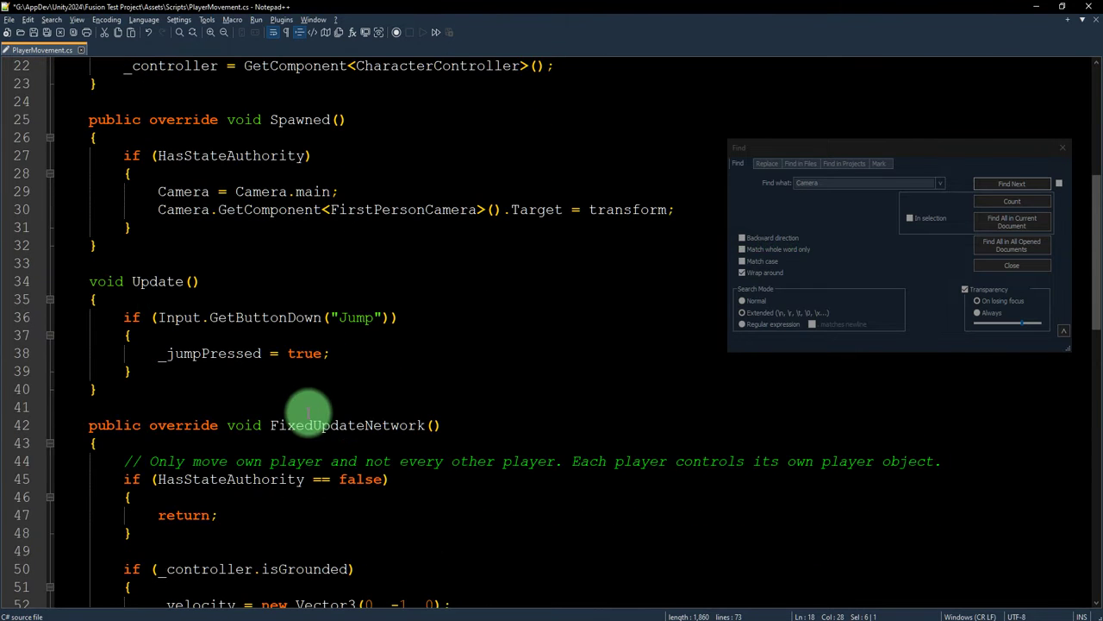
double_click(616, 210)
text(camPos)
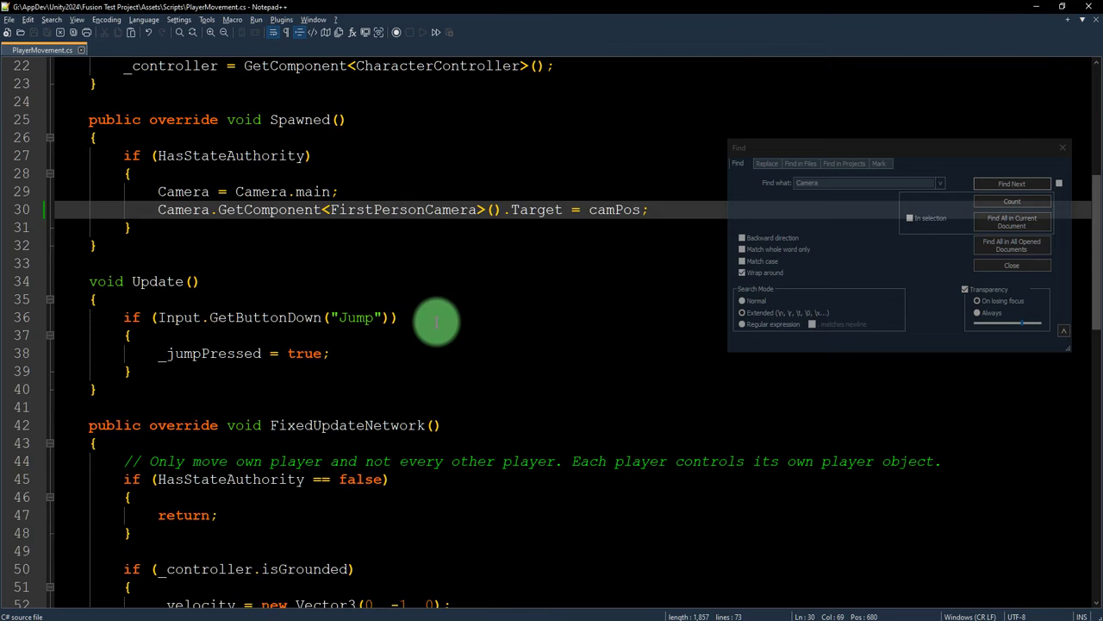
- Back in Unity, assign CameraPosition to Player Movement's Cam Pos field and reorder CameraPosition as PlayerCharacter's first child
key(alt+Tab)
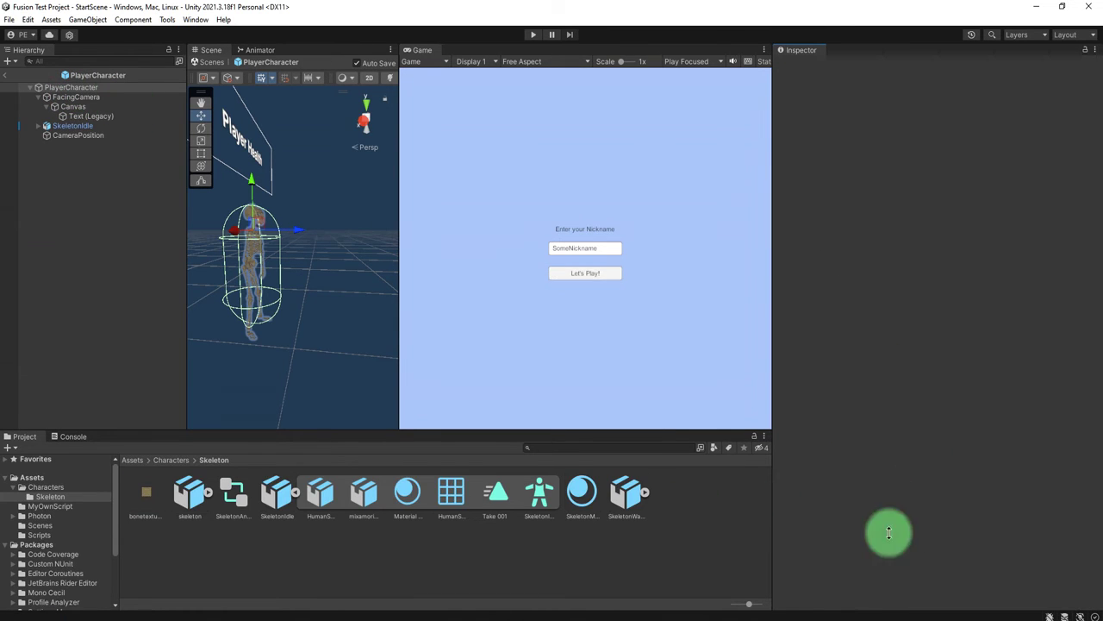
click(86, 87)
scroll(853, 508, down, 8)
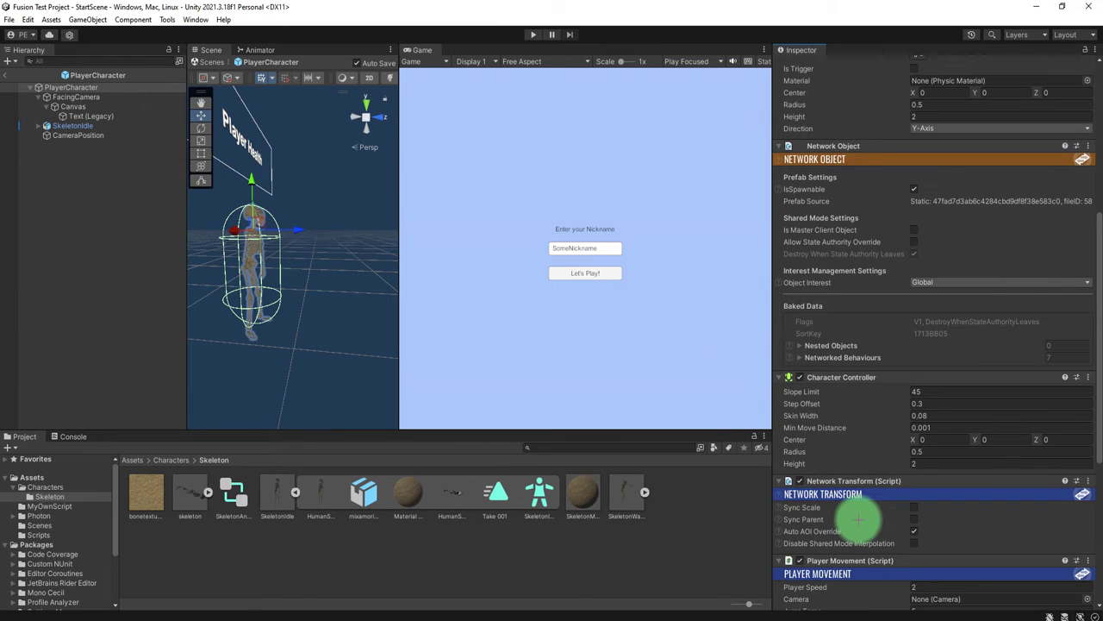
scroll(865, 528, down, 2)
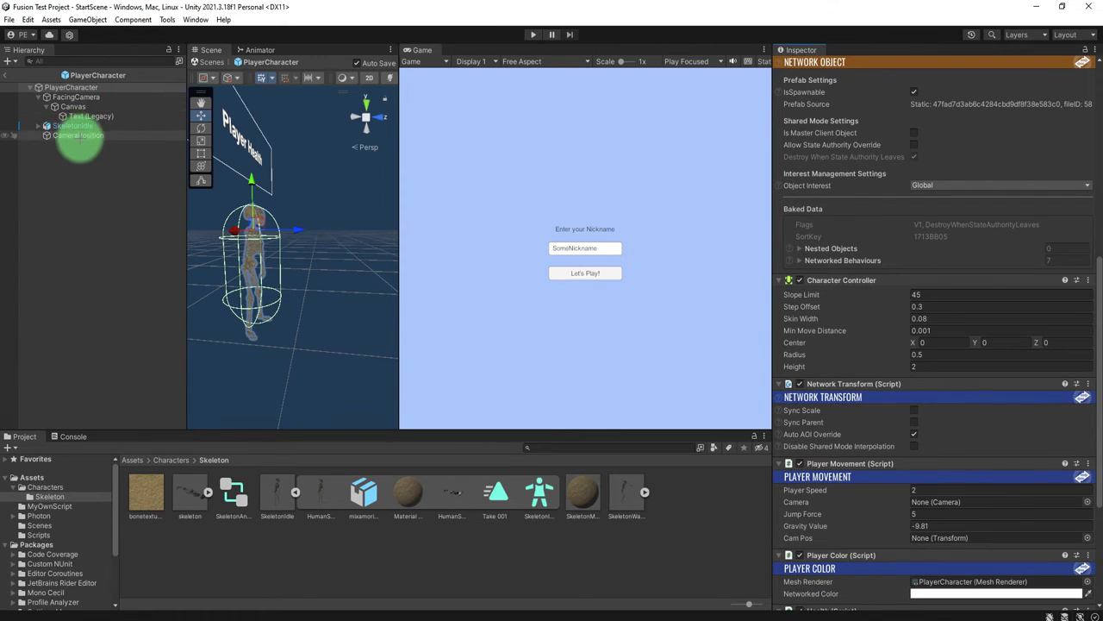
drag(76, 136, 931, 538)
drag(67, 135, 62, 92)
click(95, 306)
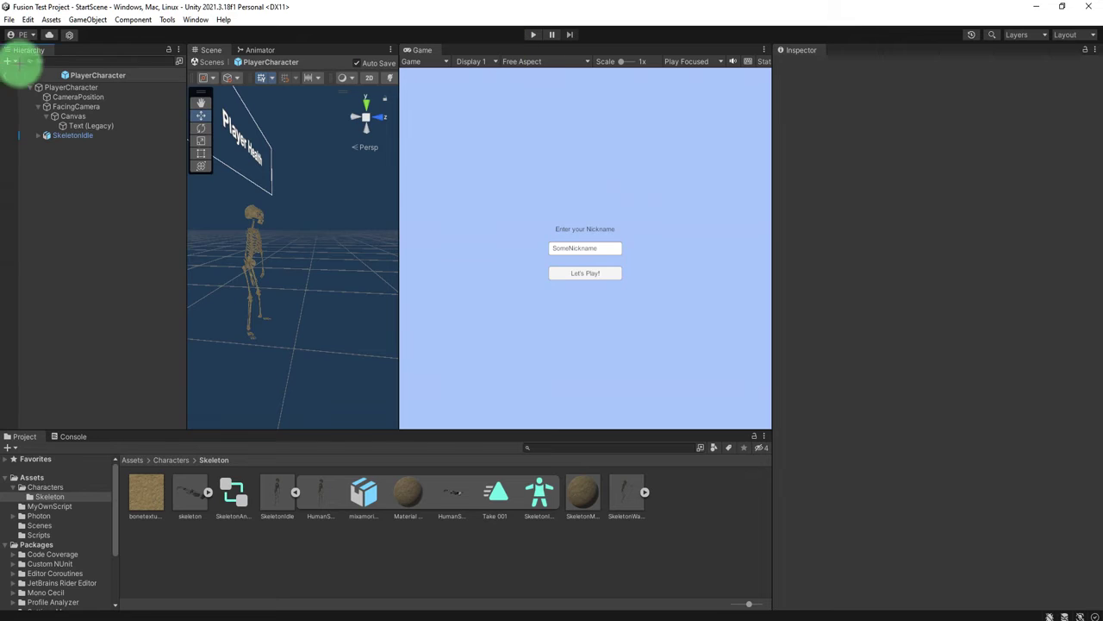
- Play-test the game by entering a nickname, joining the match and looking around through the skeleton's camera, and stop play mode
click(532, 34)
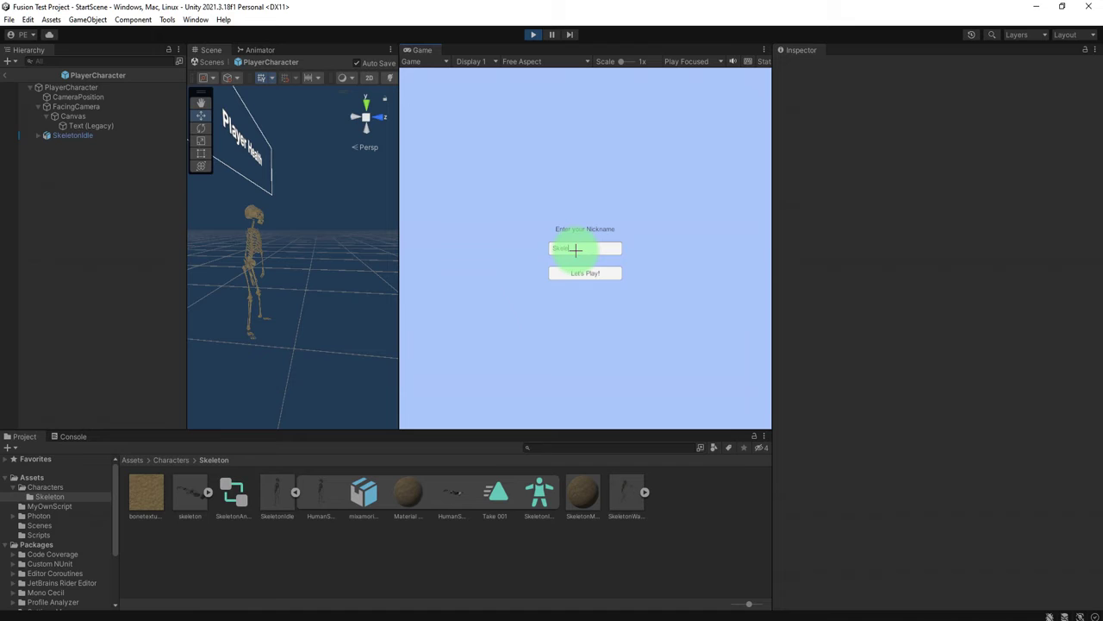
click(591, 277)
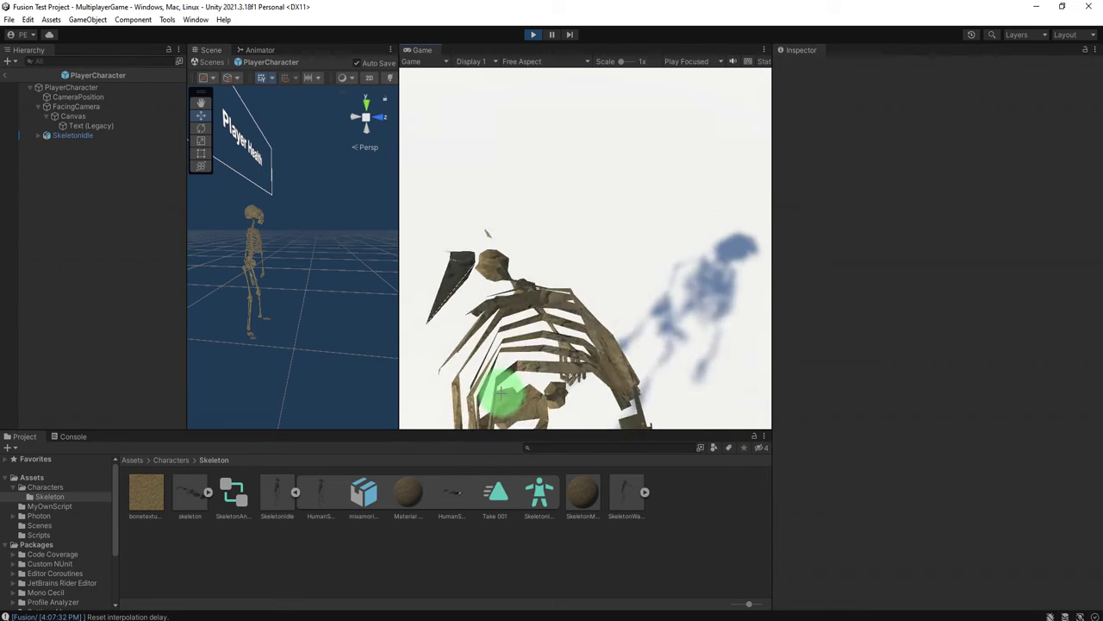
drag(545, 382, 505, 411)
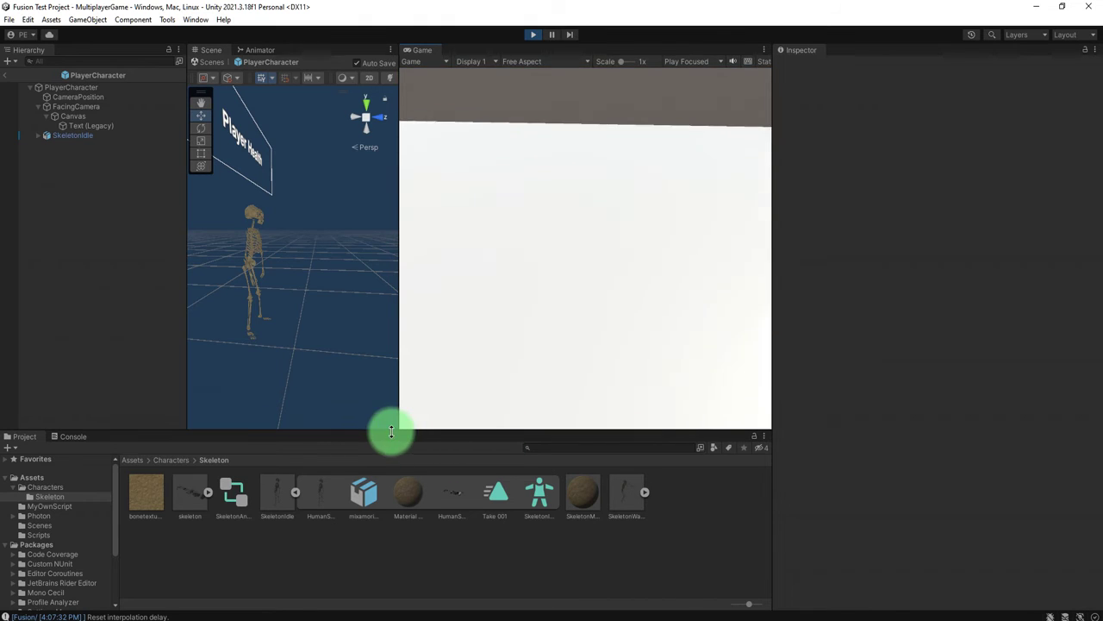
click(532, 34)
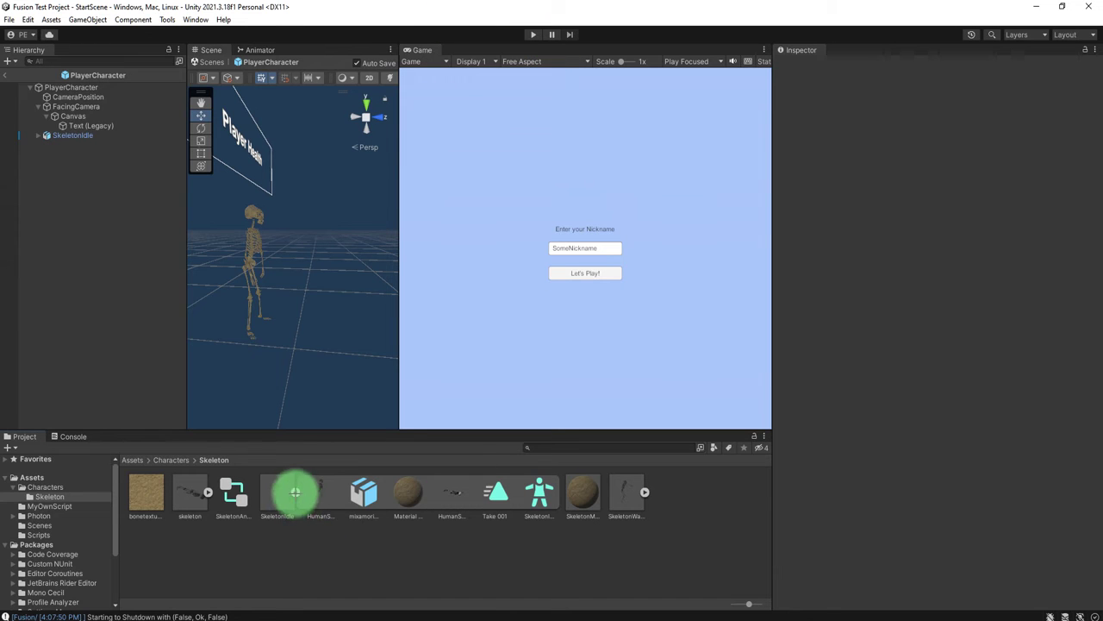
- Open the SkeletonAnimCont controller in the Animator and dock the Game view beside it to enlarge the state graph
click(294, 493)
click(237, 500)
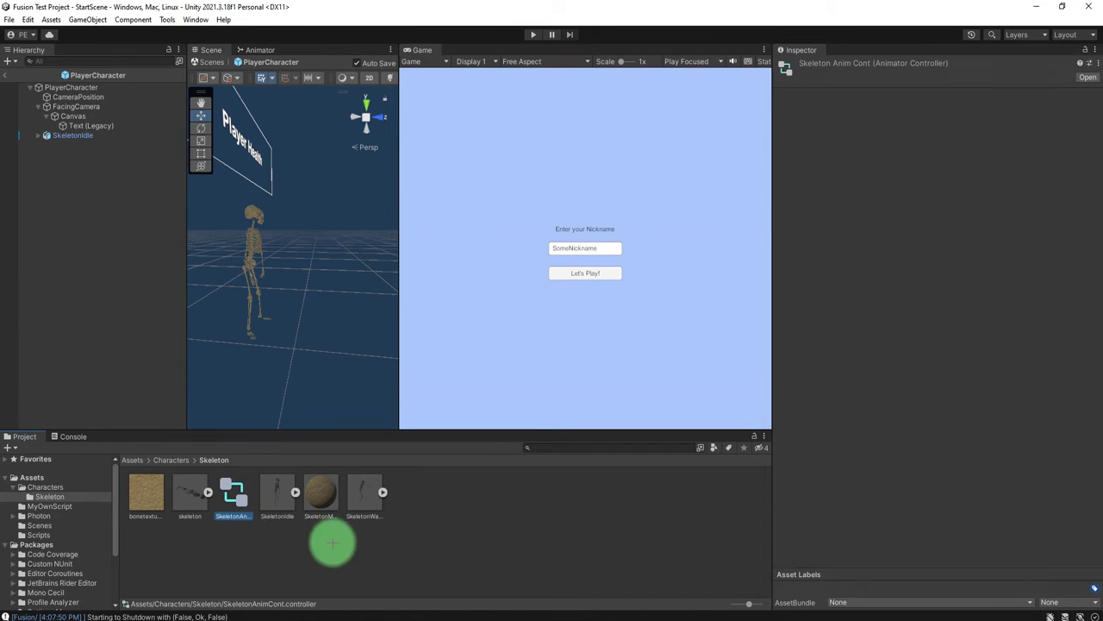
click(333, 542)
double_click(227, 500)
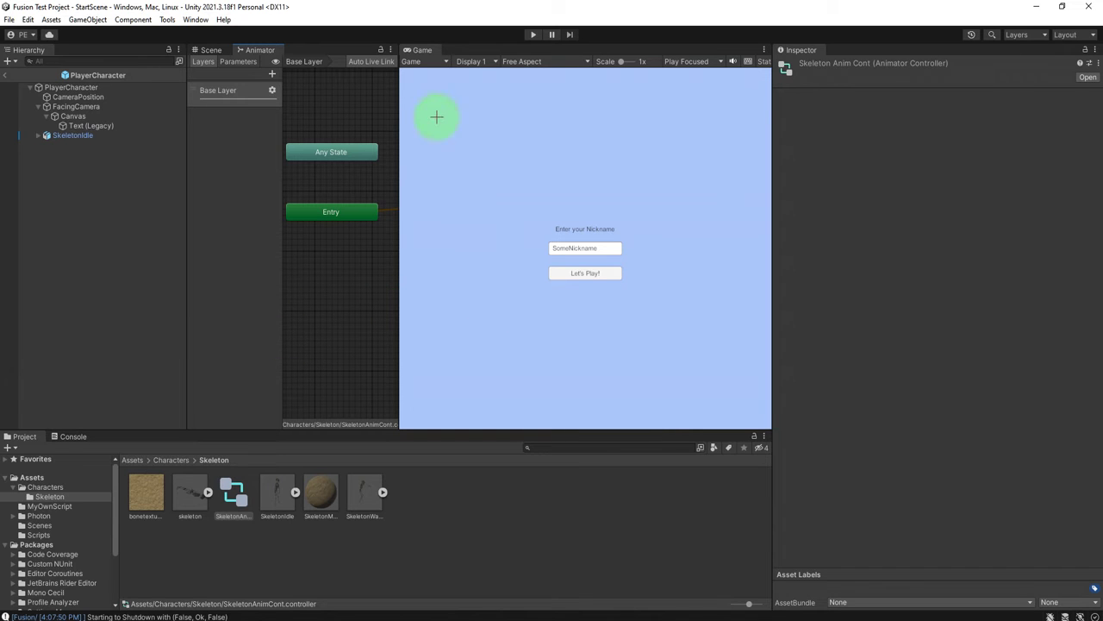
drag(422, 49, 314, 52)
click(255, 49)
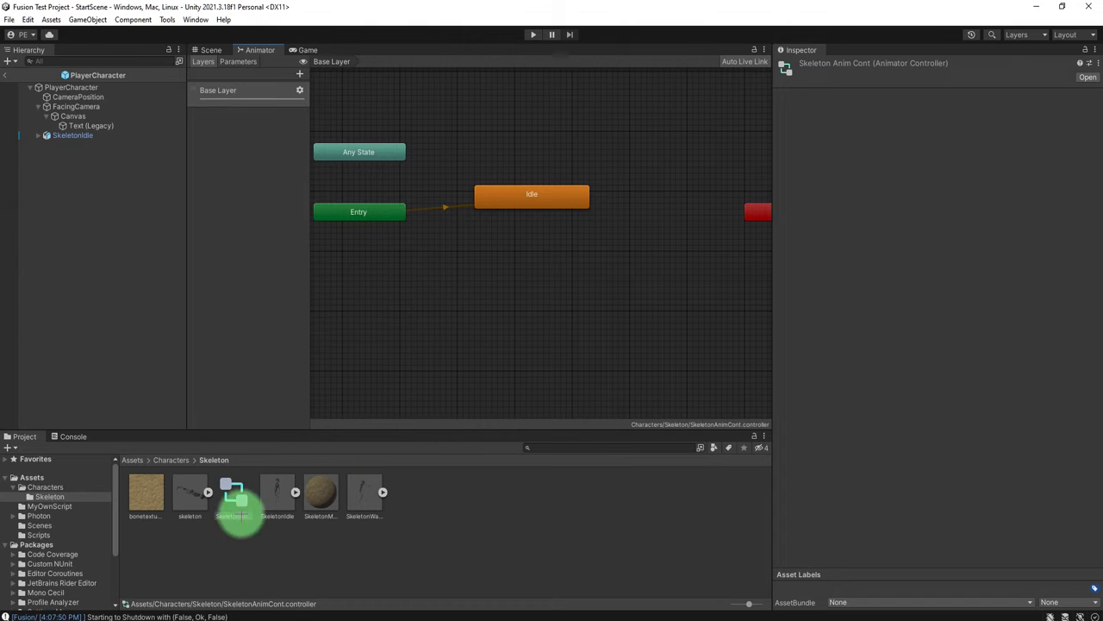
- Move the Idle state lower in the graph and create an empty state named Walking above it
drag(492, 198, 503, 292)
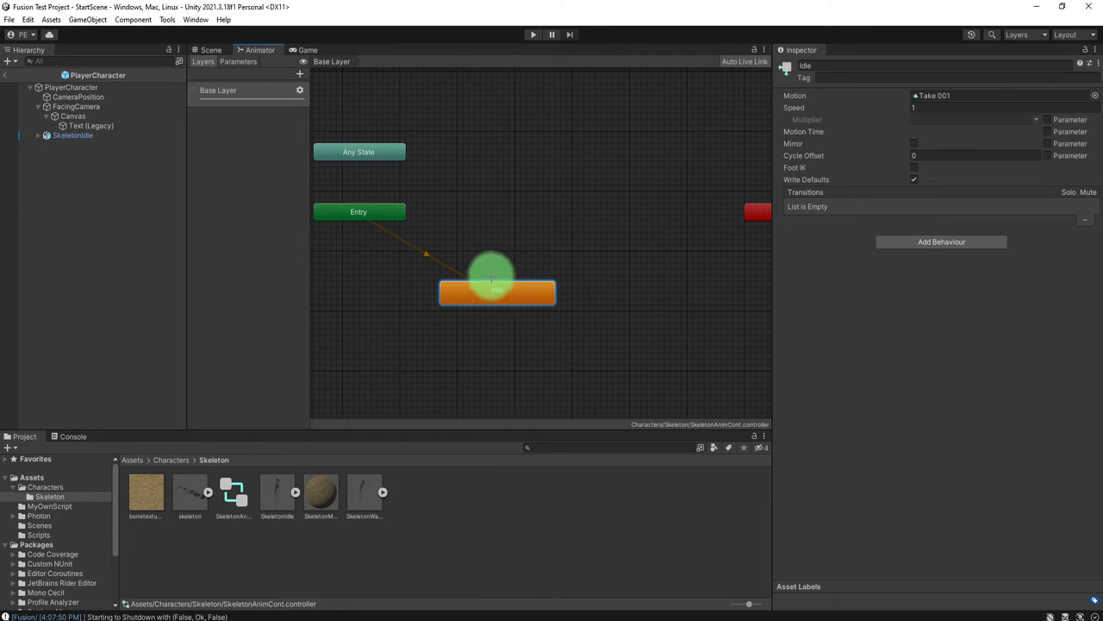
drag(491, 276, 492, 276)
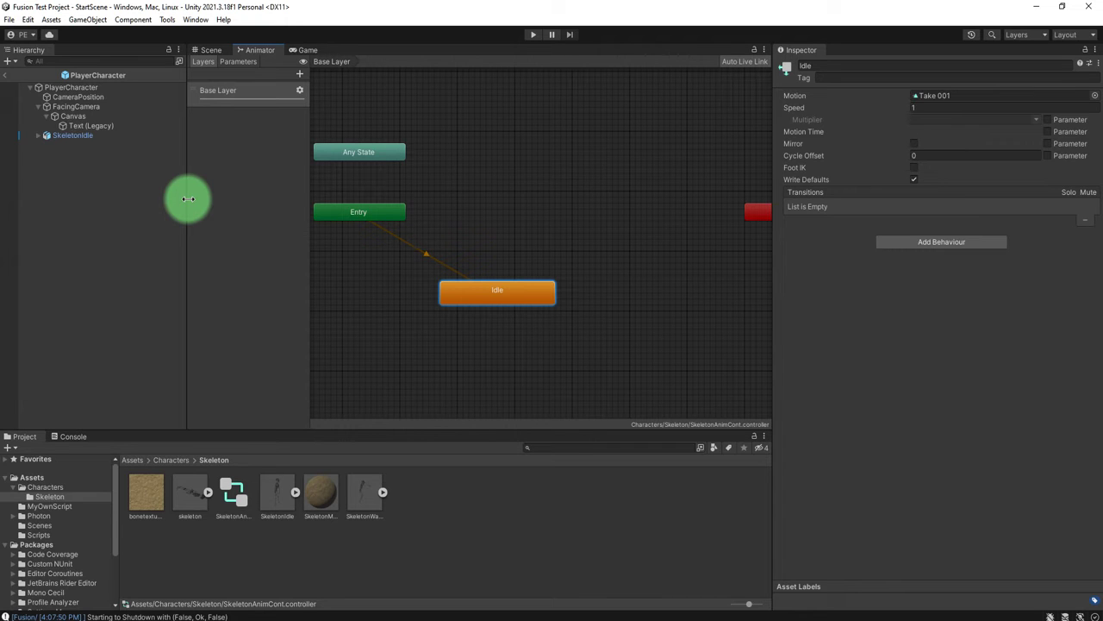
right_click(531, 126)
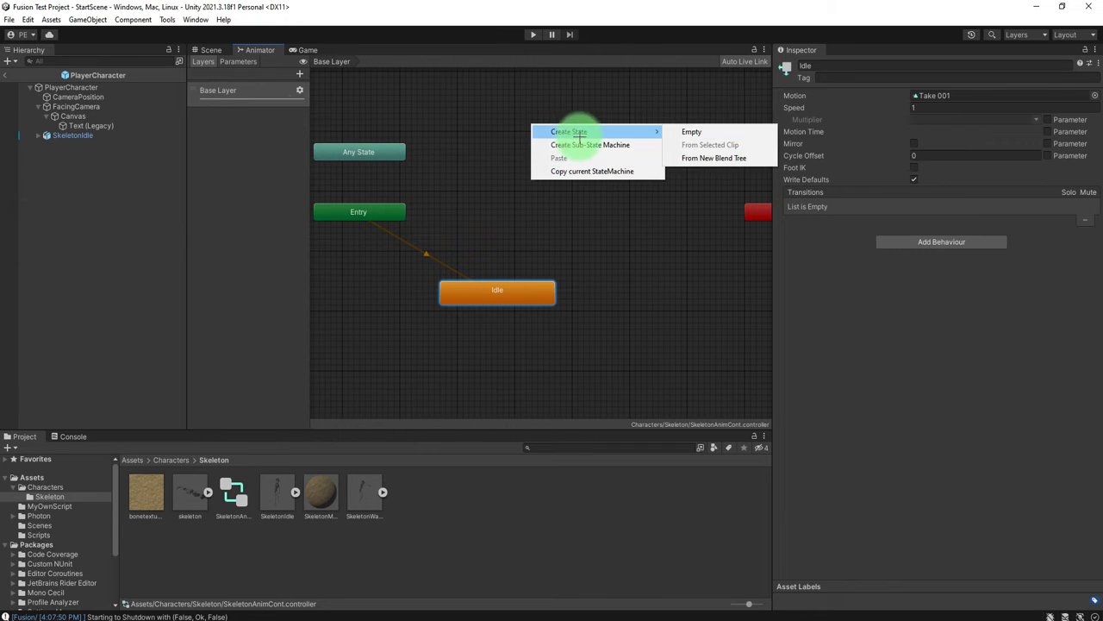
click(684, 131)
drag(589, 138, 601, 186)
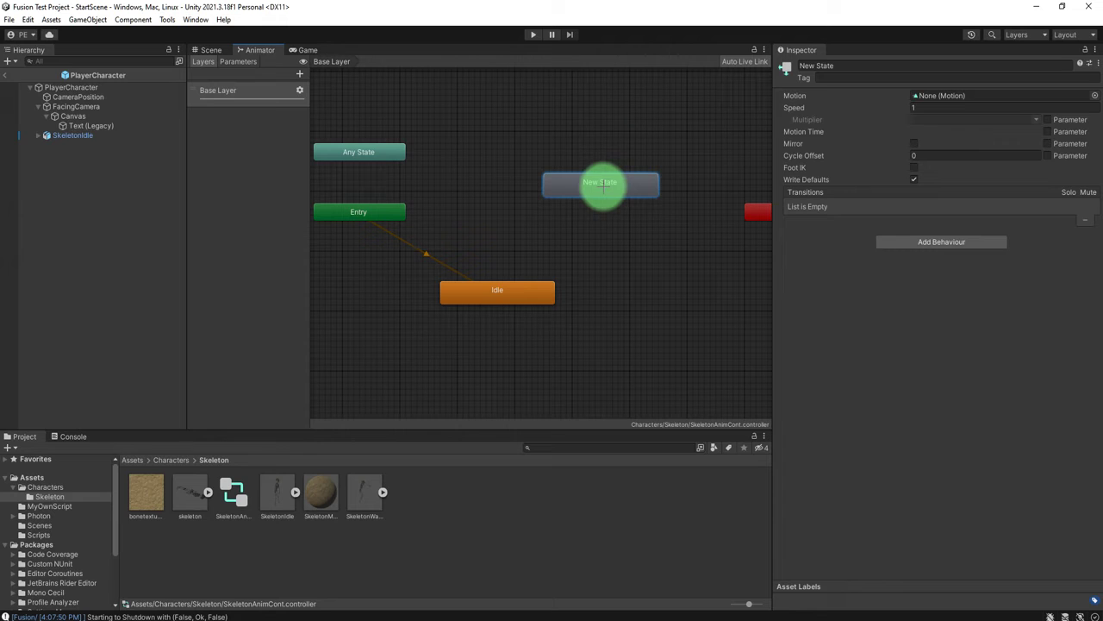
click(825, 66)
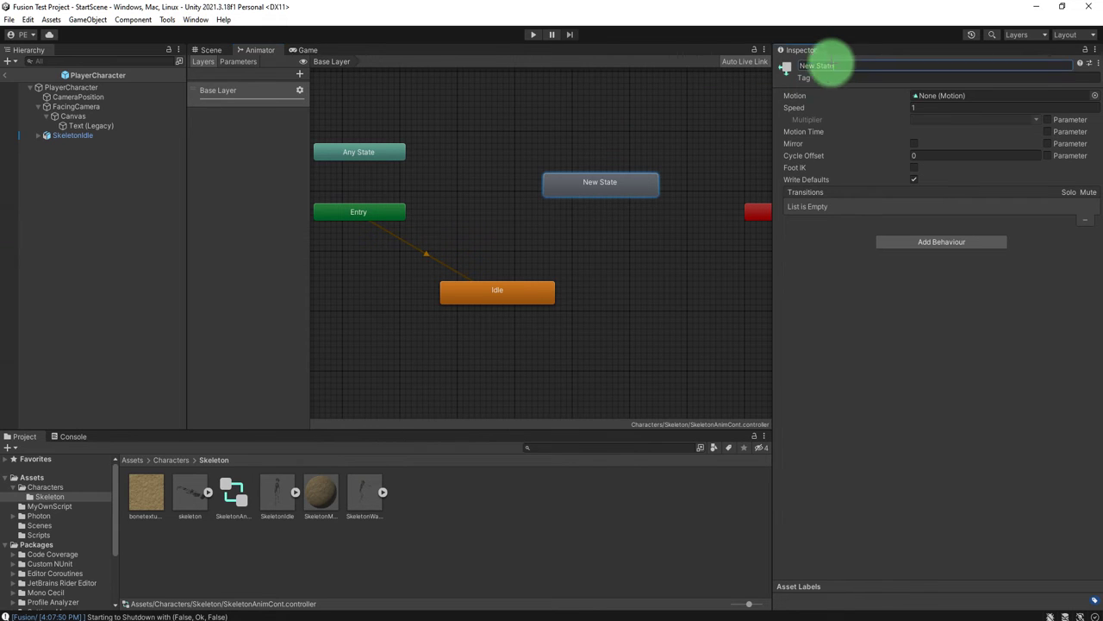
text(Walking)
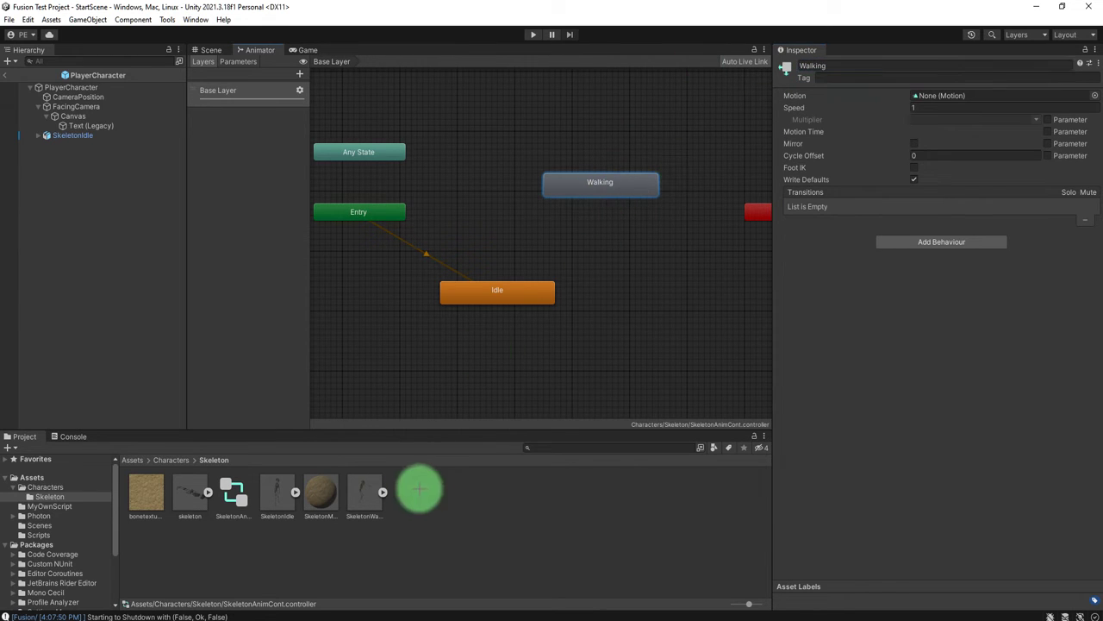
- Assign the walking skeleton model's Take 001 clip as Walking's Motion and space the Walking and Idle states apart
click(382, 492)
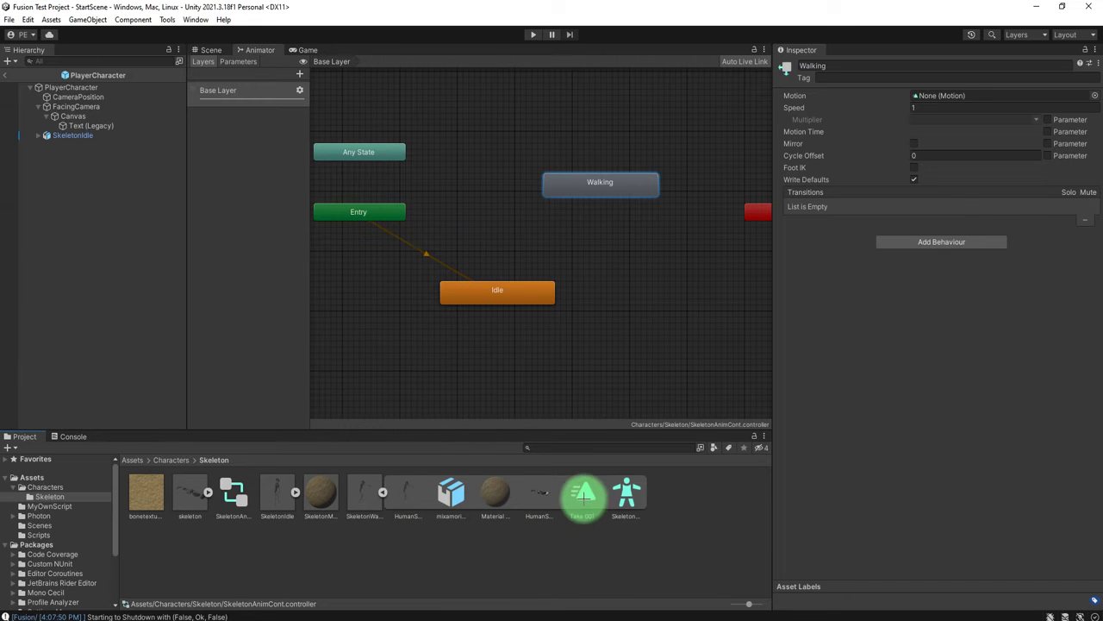
drag(585, 496, 932, 100)
drag(586, 205, 581, 215)
drag(506, 285, 500, 311)
drag(557, 201, 551, 208)
click(492, 317)
drag(492, 317, 435, 316)
drag(549, 206, 543, 219)
click(305, 167)
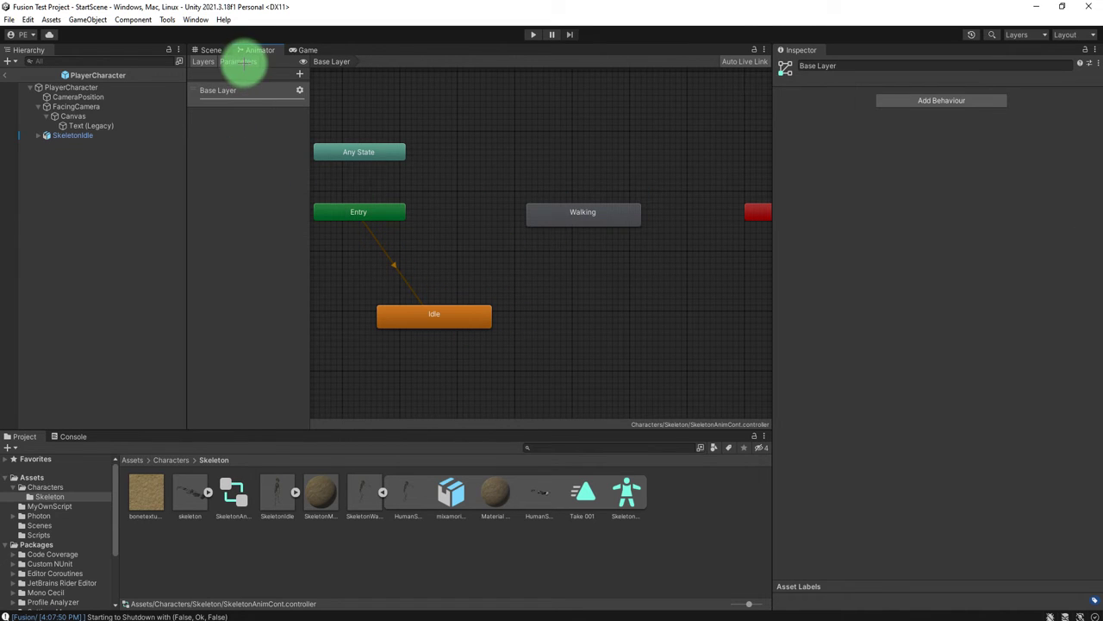
- Widen the animator's parameter list and add a Bool parameter named IsWalking
click(244, 62)
drag(310, 99, 343, 100)
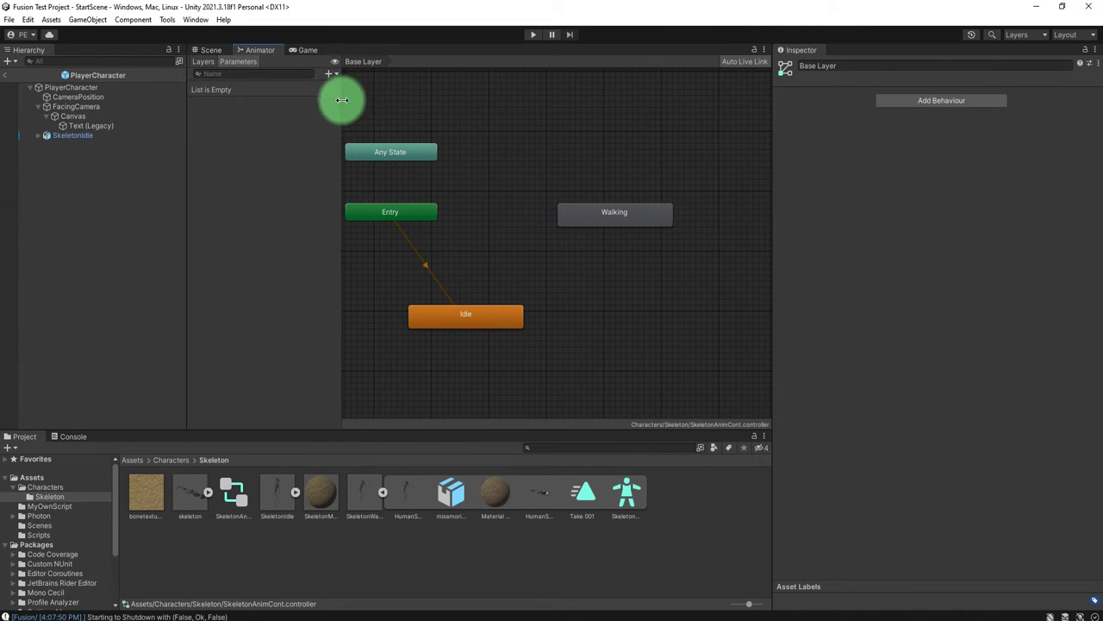
click(330, 74)
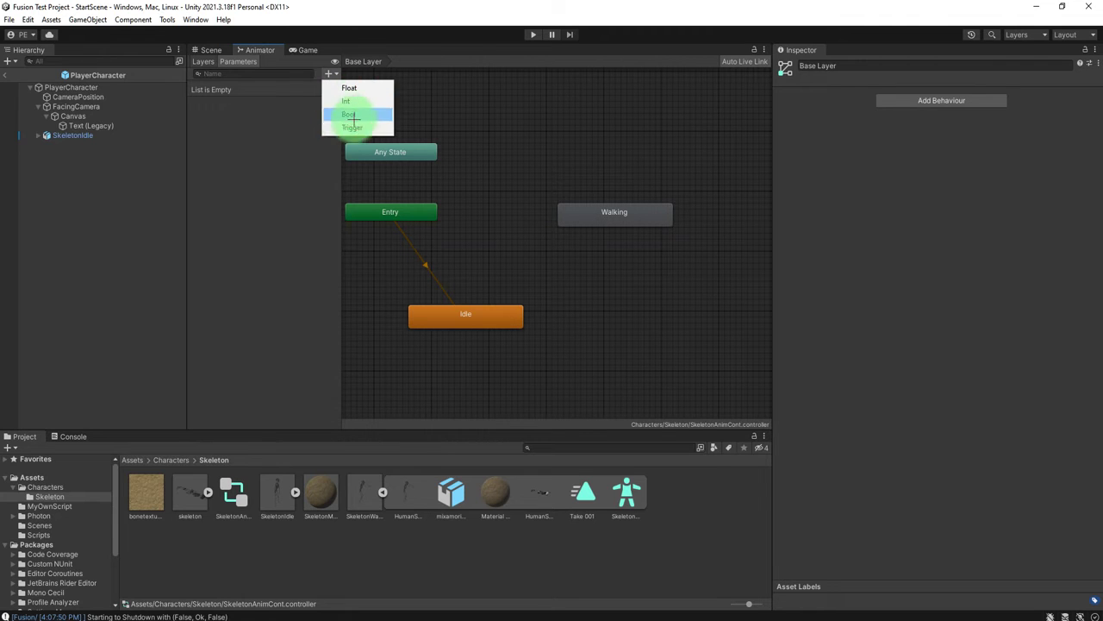
click(361, 114)
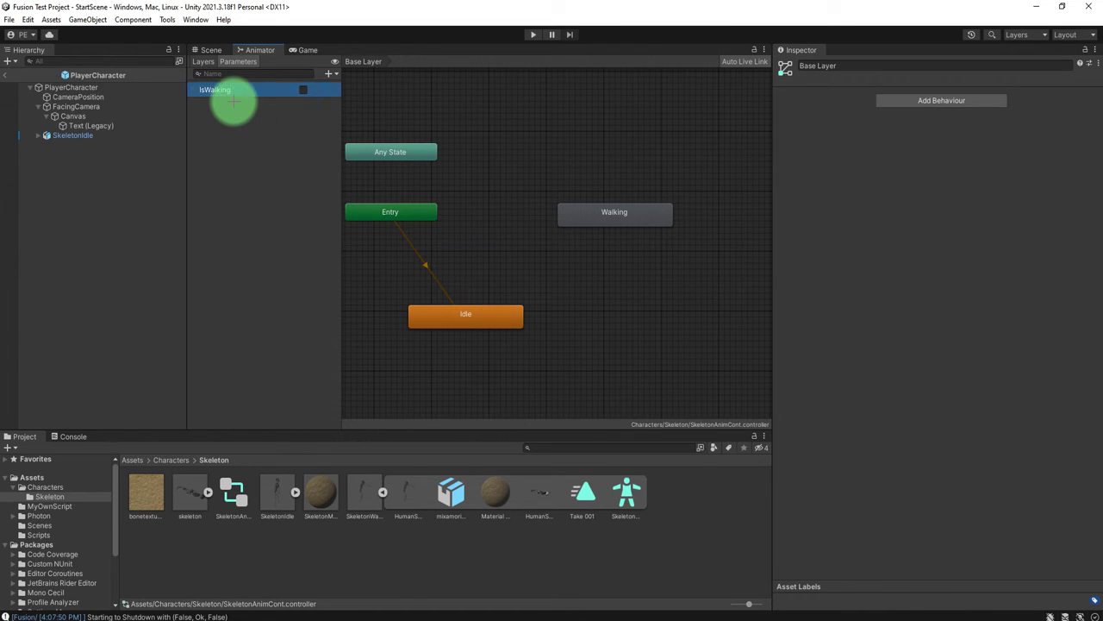
click(277, 187)
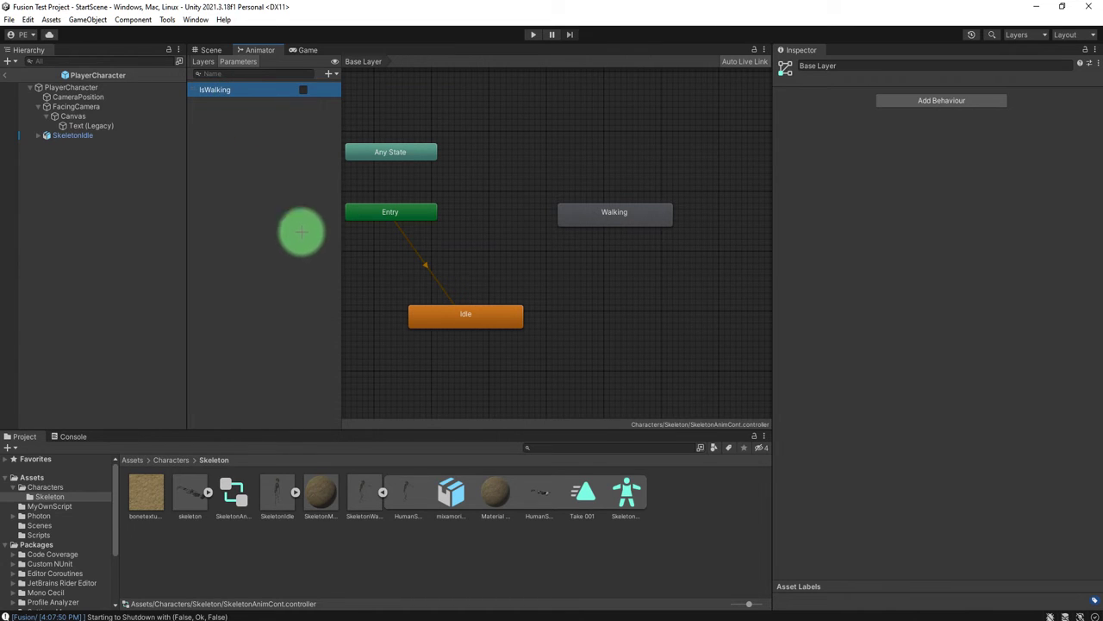
- Create transitions from Idle to Walking and from Walking back to Idle
right_click(474, 314)
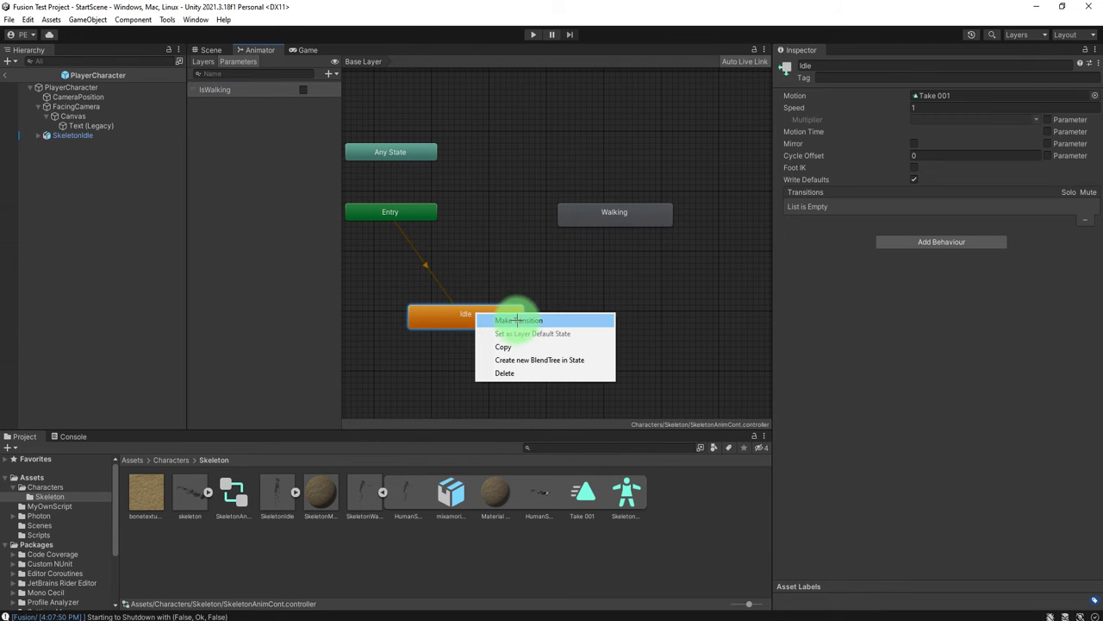
click(518, 319)
click(603, 216)
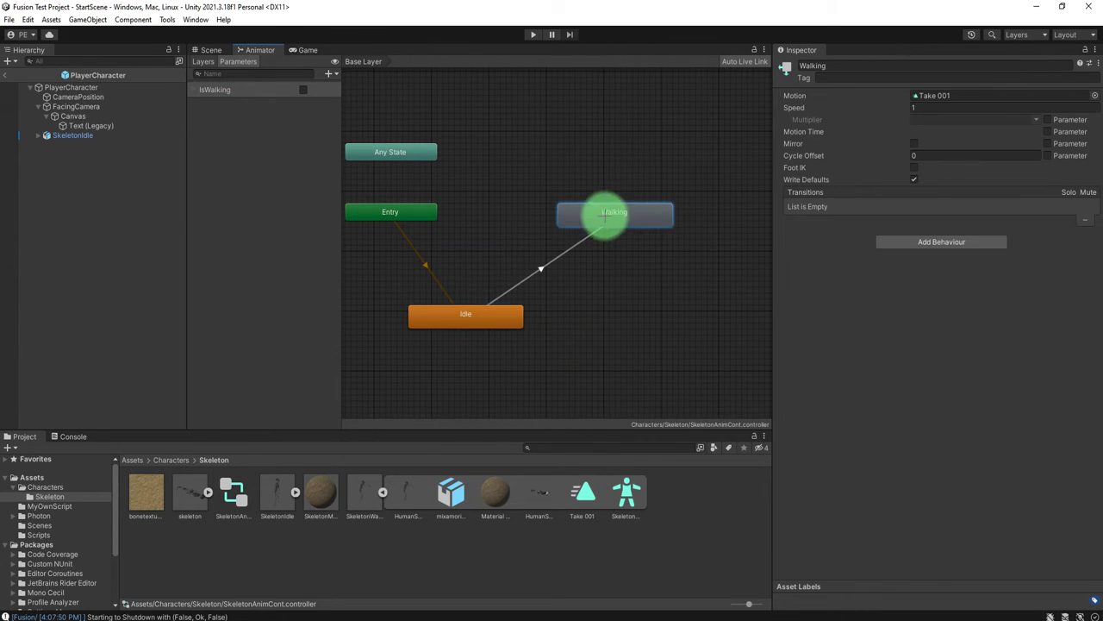
- Turn off Has Exit Time on the Idle -> Walking transition and add the condition IsWalking true
click(540, 266)
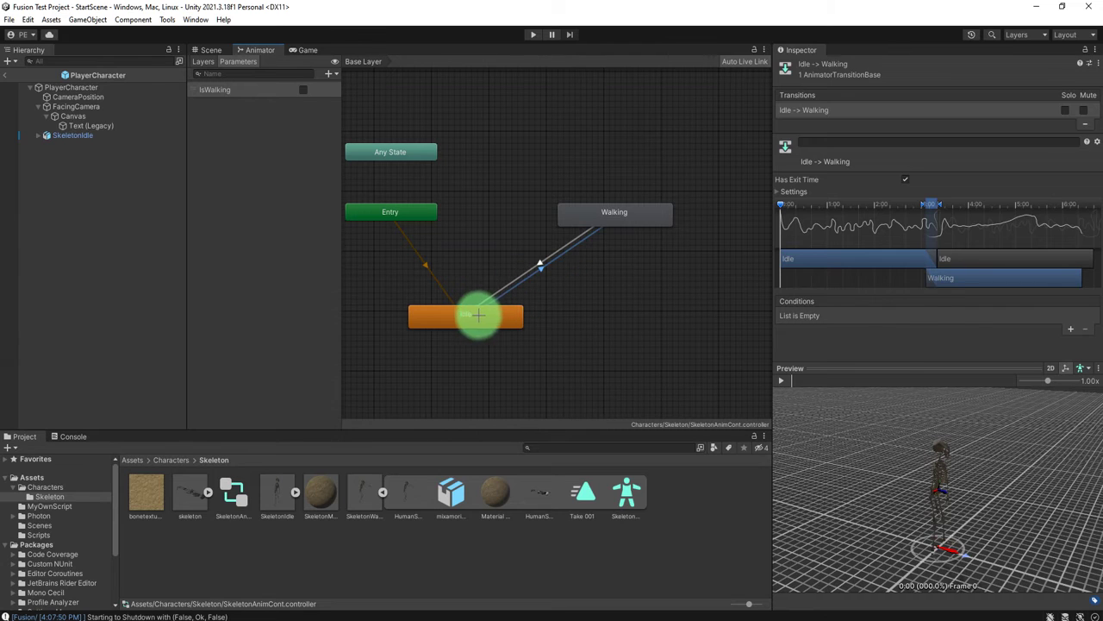
click(905, 178)
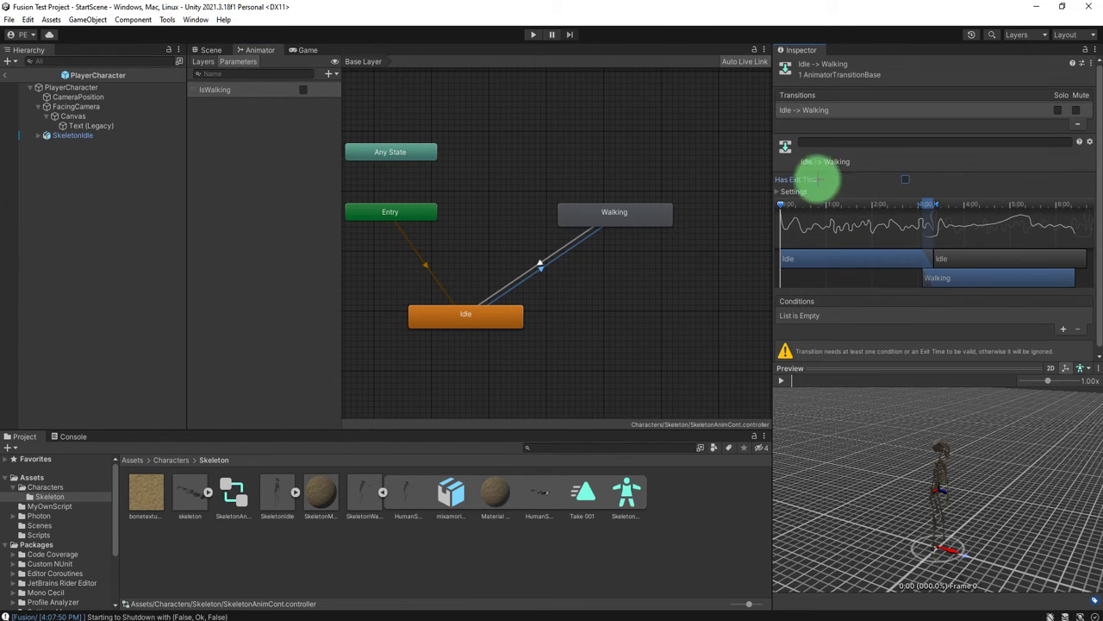
click(1063, 324)
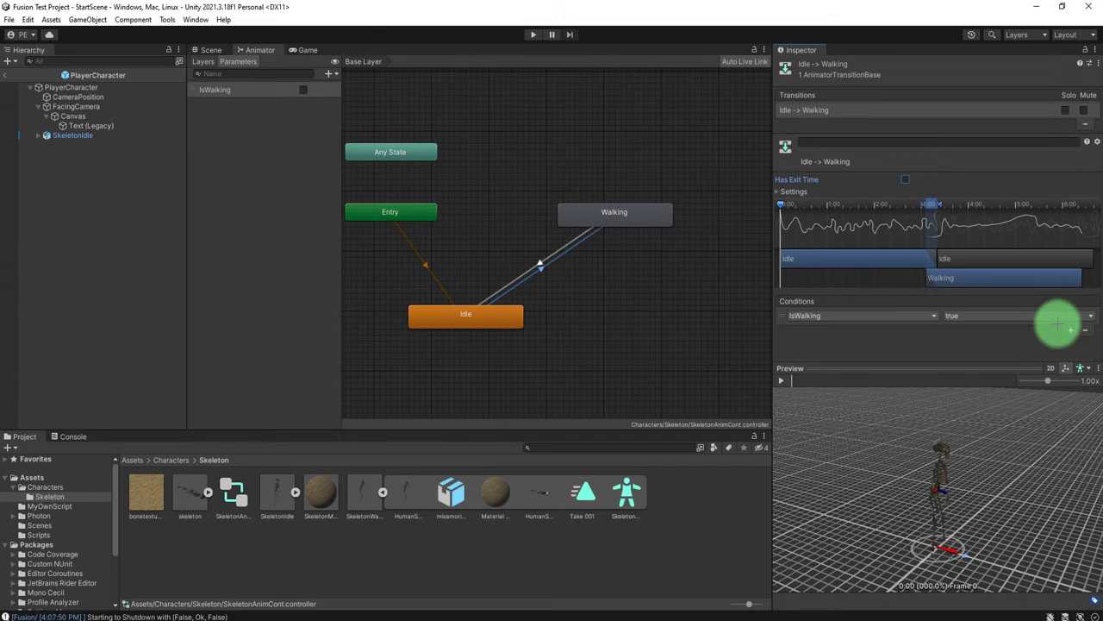
click(854, 315)
click(816, 354)
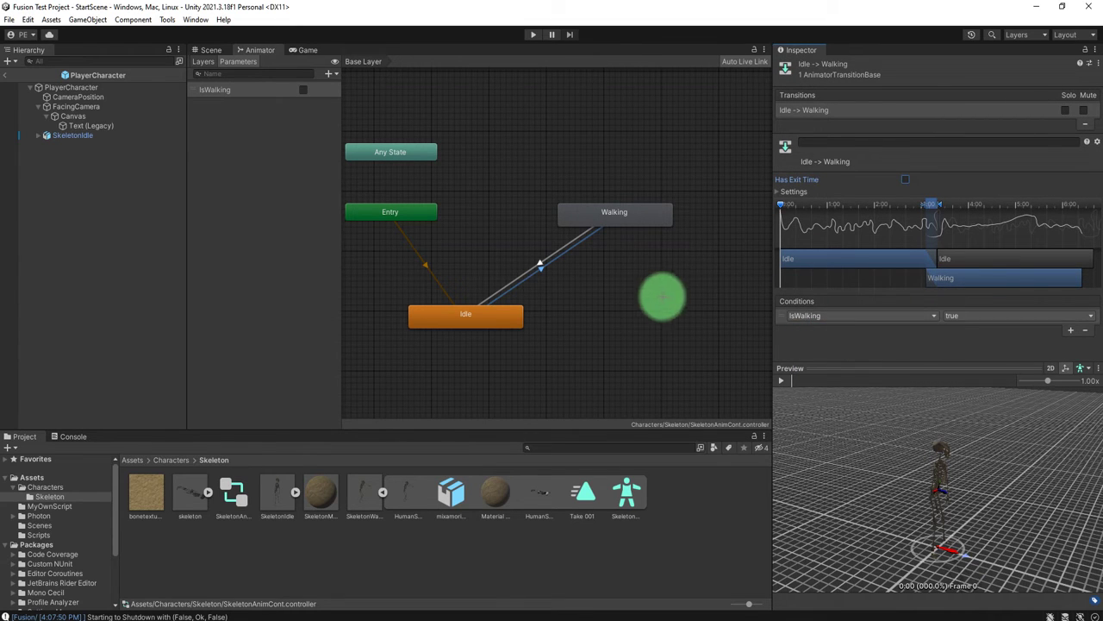
- Turn off Has Exit Time on the Walking -> Idle transition and add the condition IsWalking false
click(536, 262)
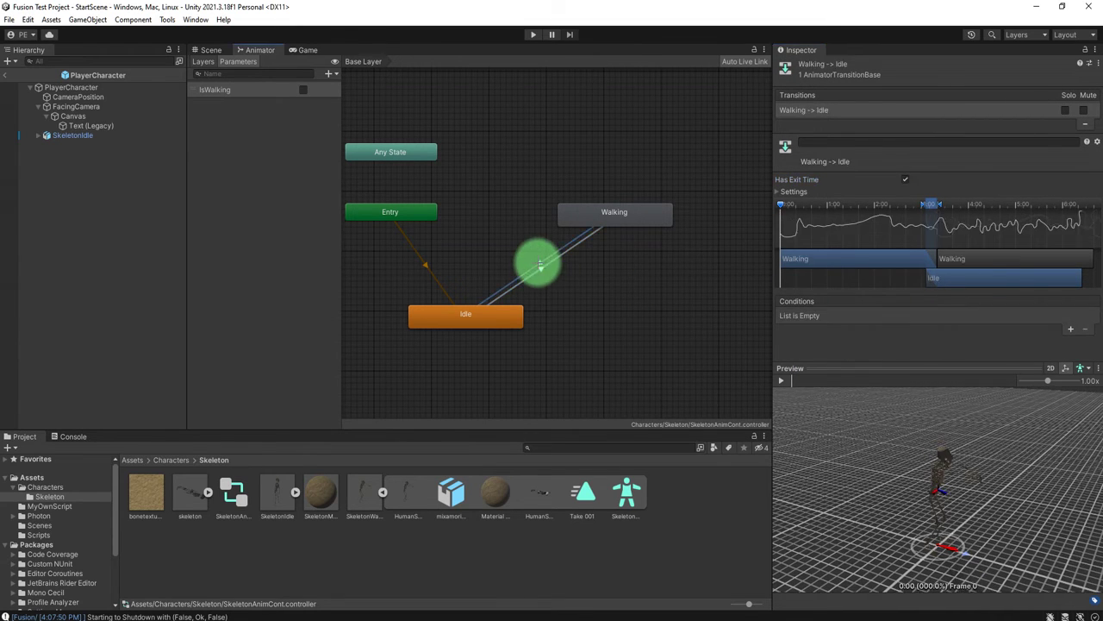
click(904, 178)
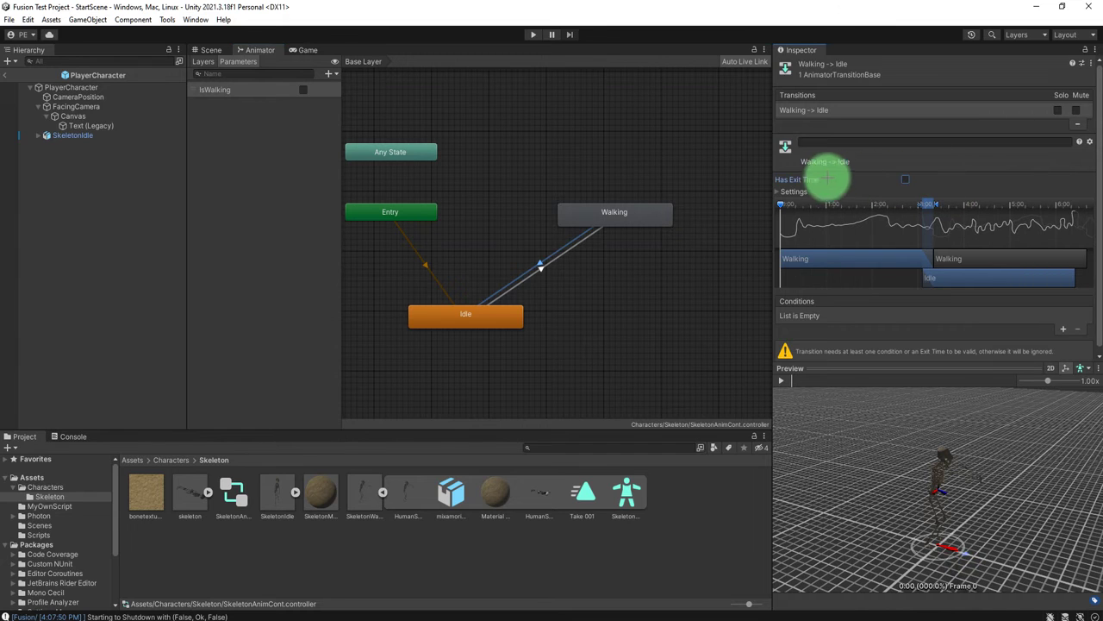
click(1065, 328)
click(887, 314)
click(820, 356)
click(948, 315)
click(951, 338)
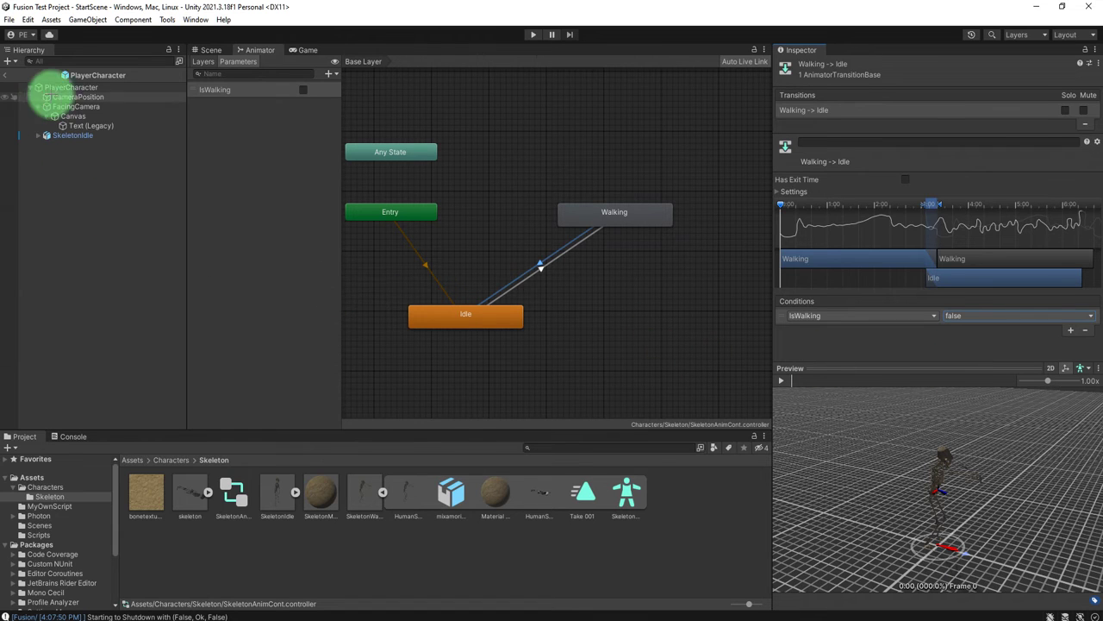
- Open PlayerCharacter's Player Movement script for editing, declare public Animator anim; below camPos, and save the script
click(74, 88)
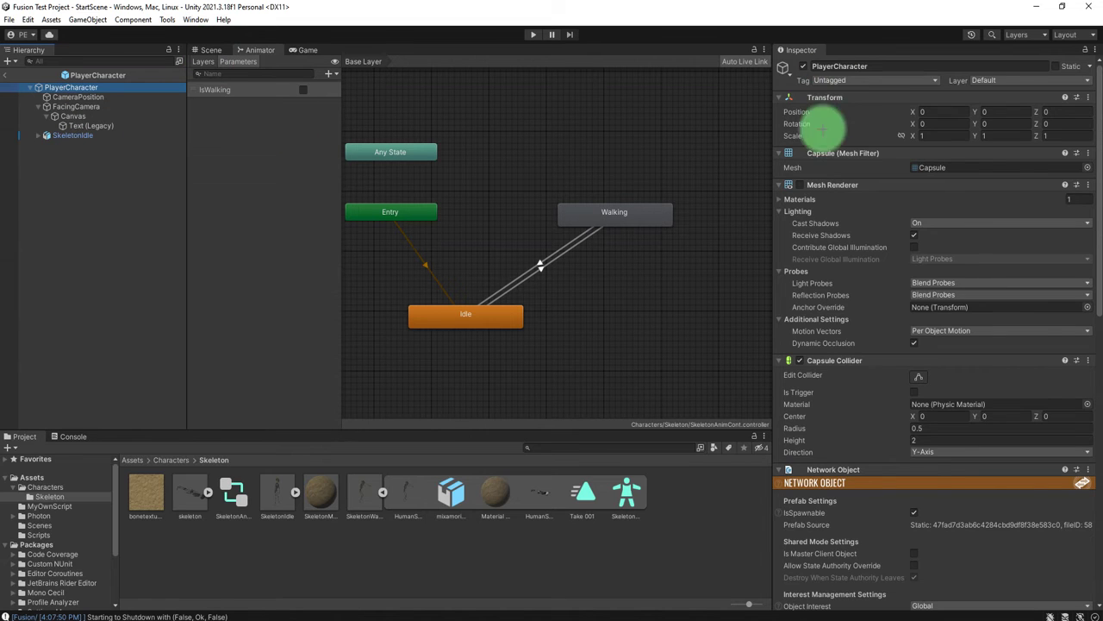
scroll(868, 500, down, 5)
scroll(853, 491, down, 2)
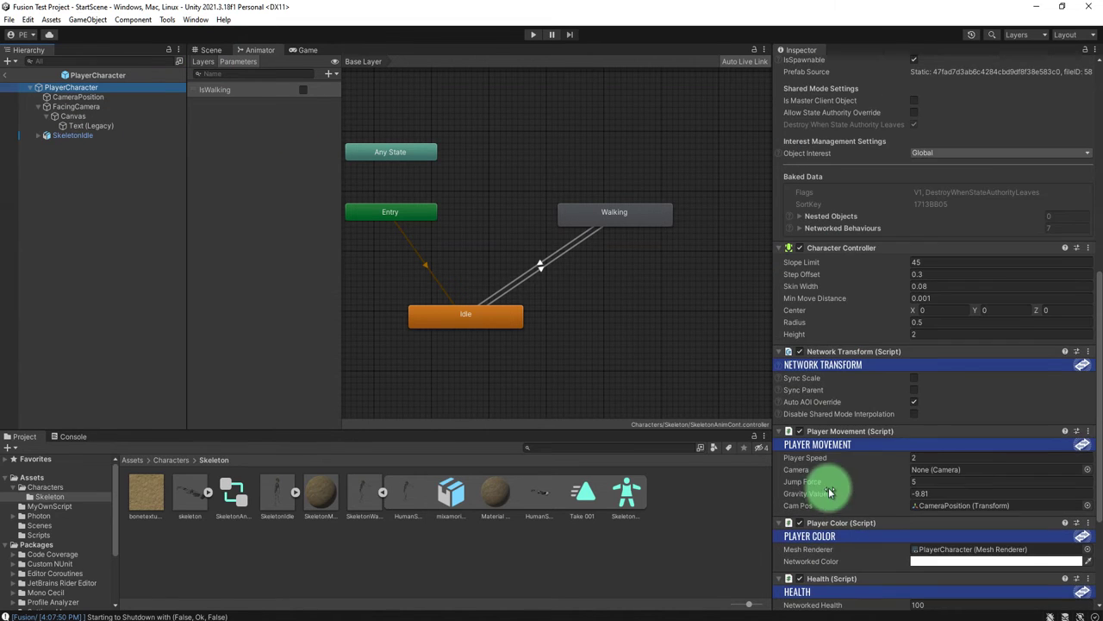
click(1088, 431)
click(991, 567)
scroll(388, 406, up, 7)
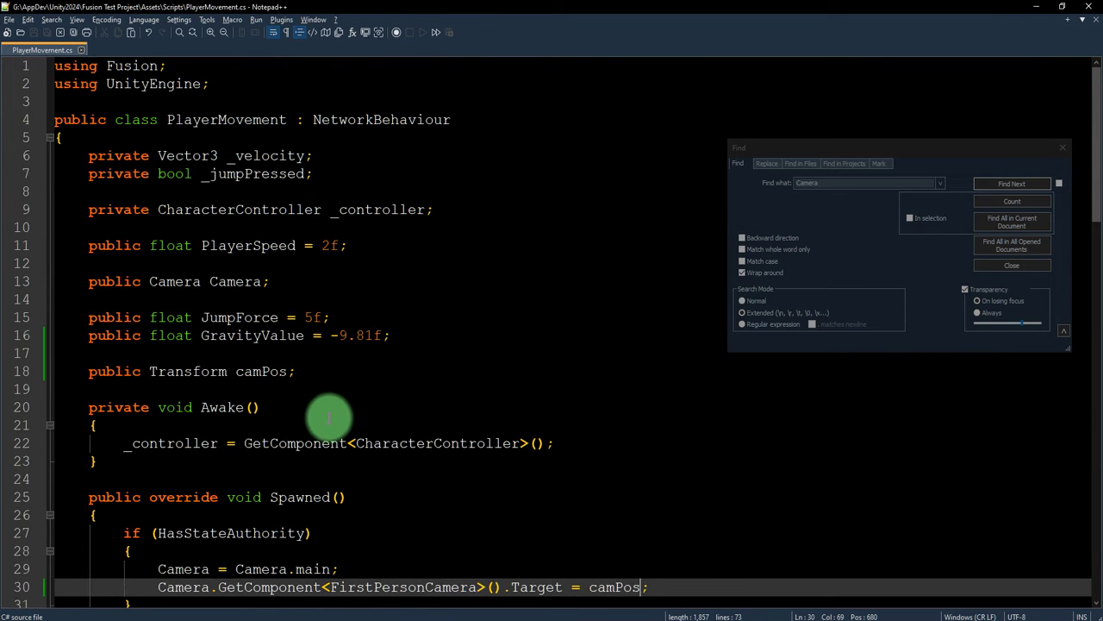
click(307, 371)
key(Return)
text(p)
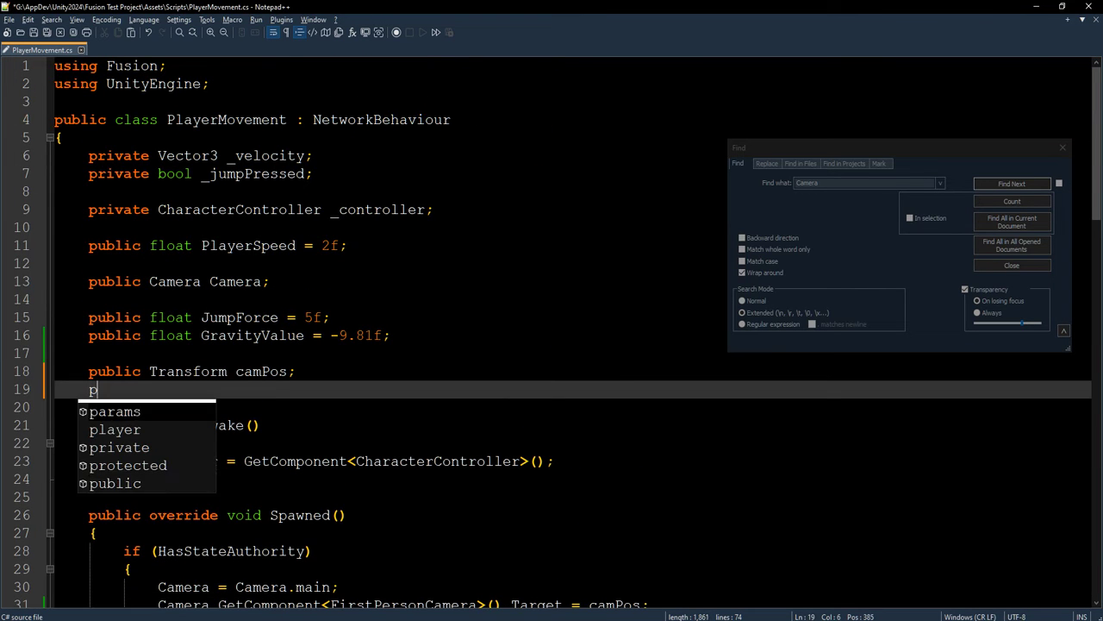
text(ublic Animator anim;)
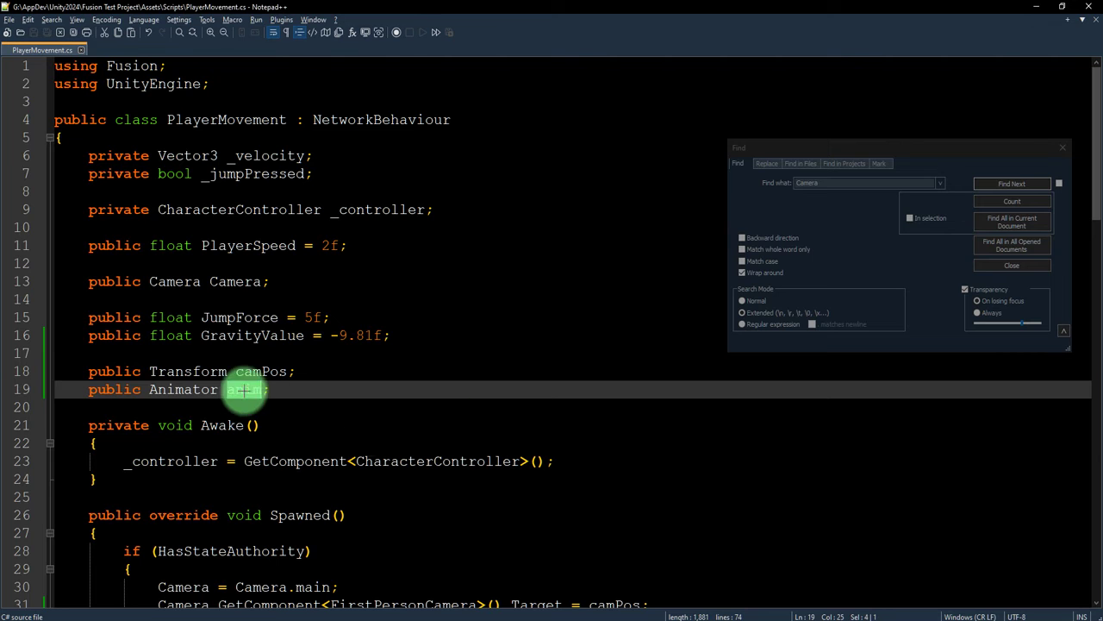
scroll(448, 470, down, 6)
scroll(443, 481, up, 3)
- Back in Unity, assign the SkeletonIdle object to Player Movement's Anim field on PlayerCharacter
key(alt+Tab)
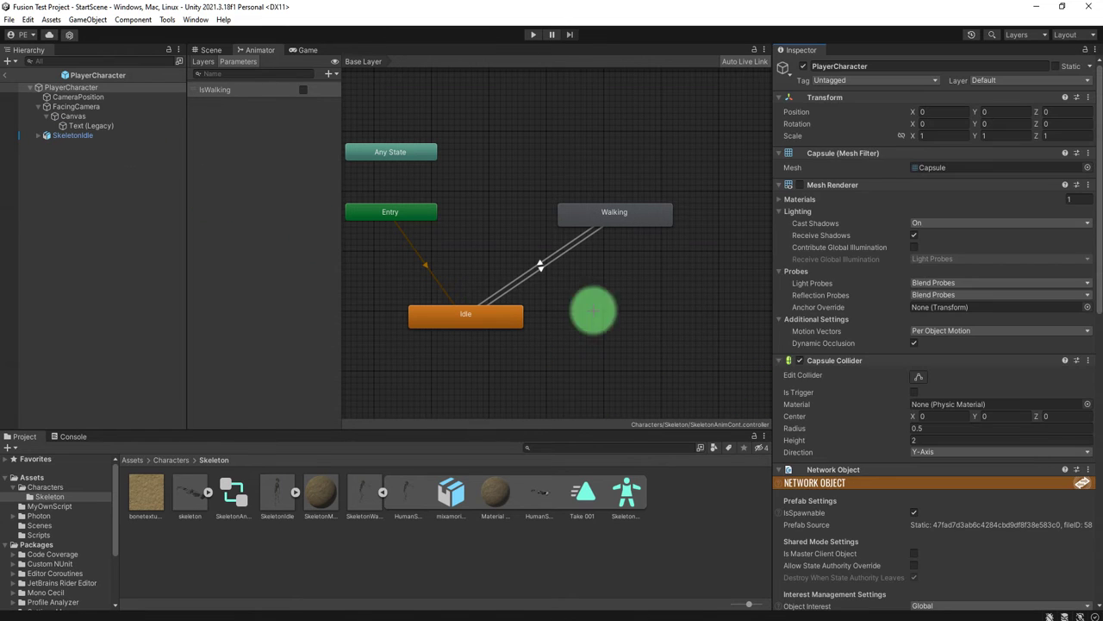
scroll(862, 475, down, 5)
scroll(862, 475, down, 10)
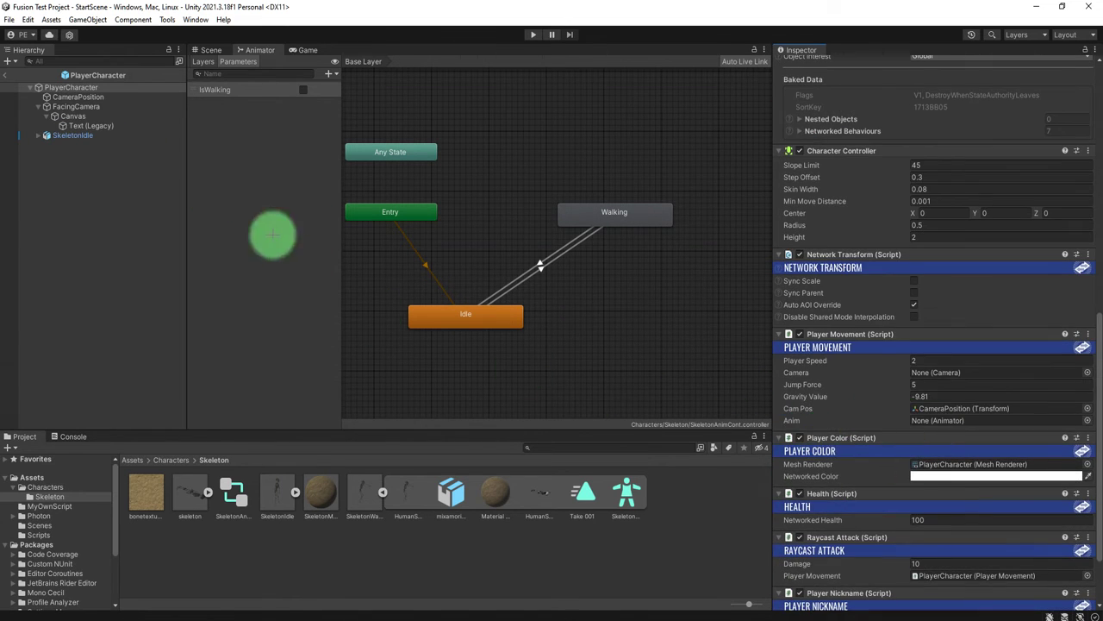
drag(64, 135, 919, 422)
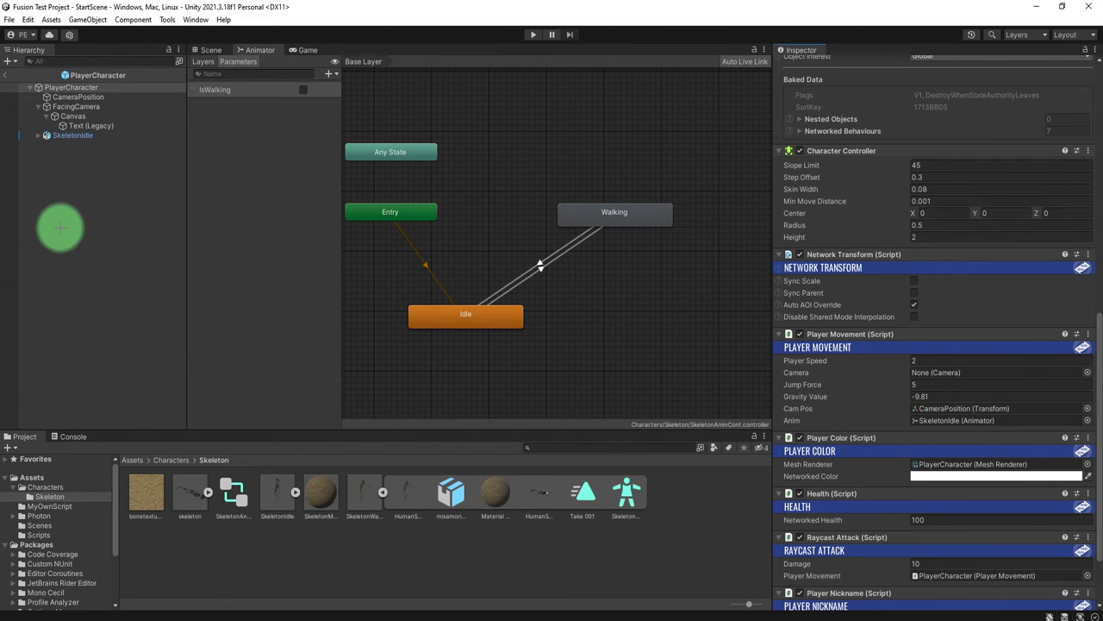
- Rename the SkeletonIdle object to CharacterModel and check the Player Movement references on PlayerCharacter
click(82, 138)
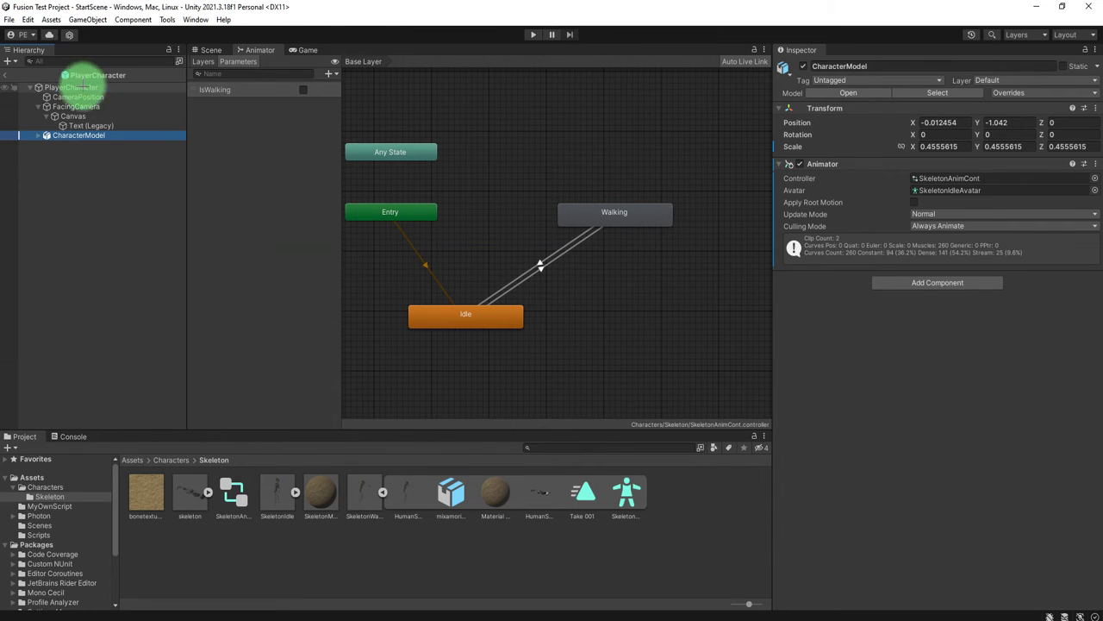
click(73, 87)
scroll(874, 475, down, 6)
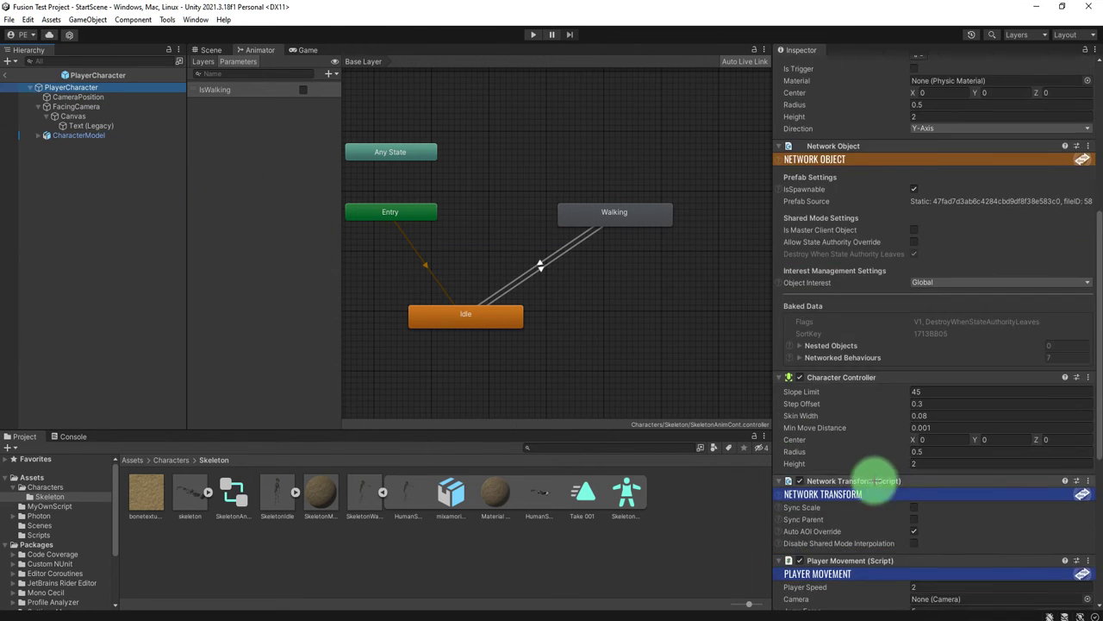
scroll(874, 481, down, 5)
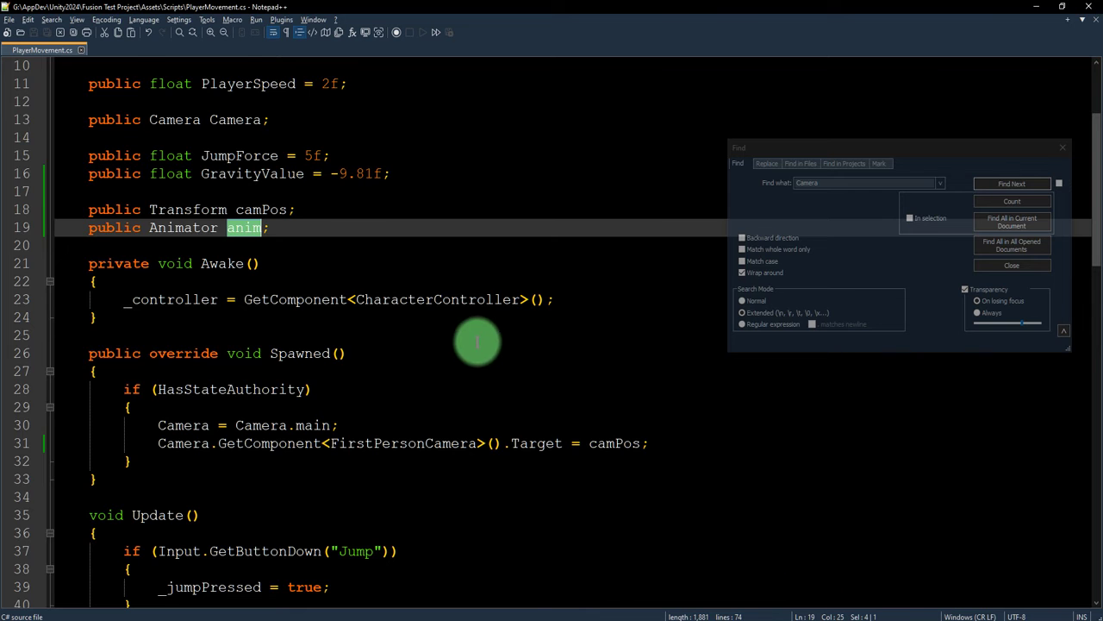
- Locate the FixedUpdateNetwork method in the PlayerMovement script and read through its movement code
scroll(388, 379, down, 8)
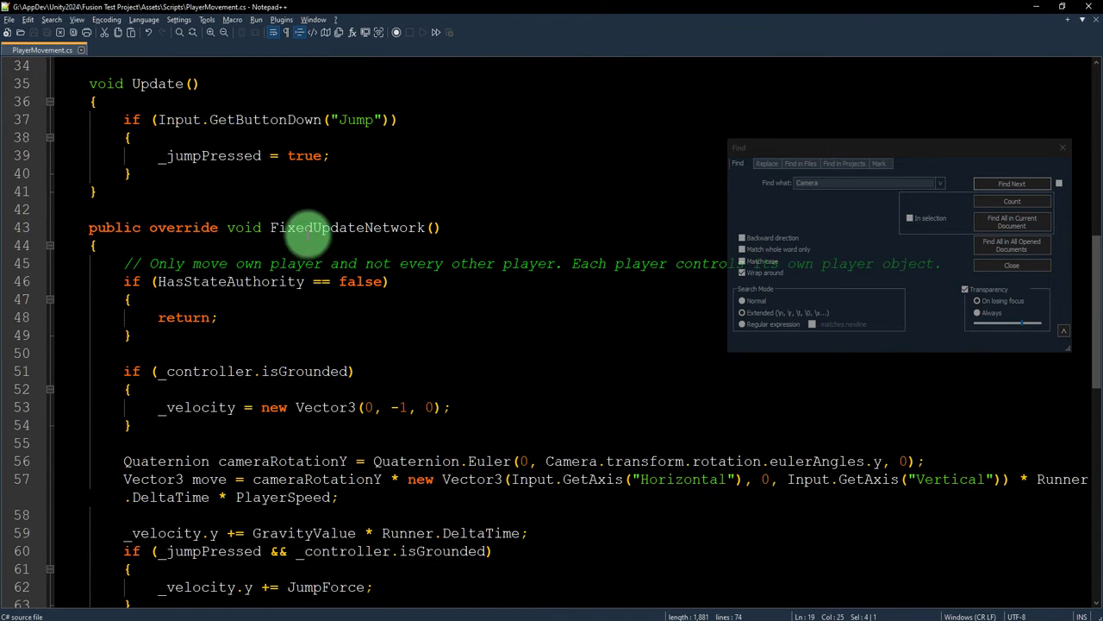
double_click(345, 226)
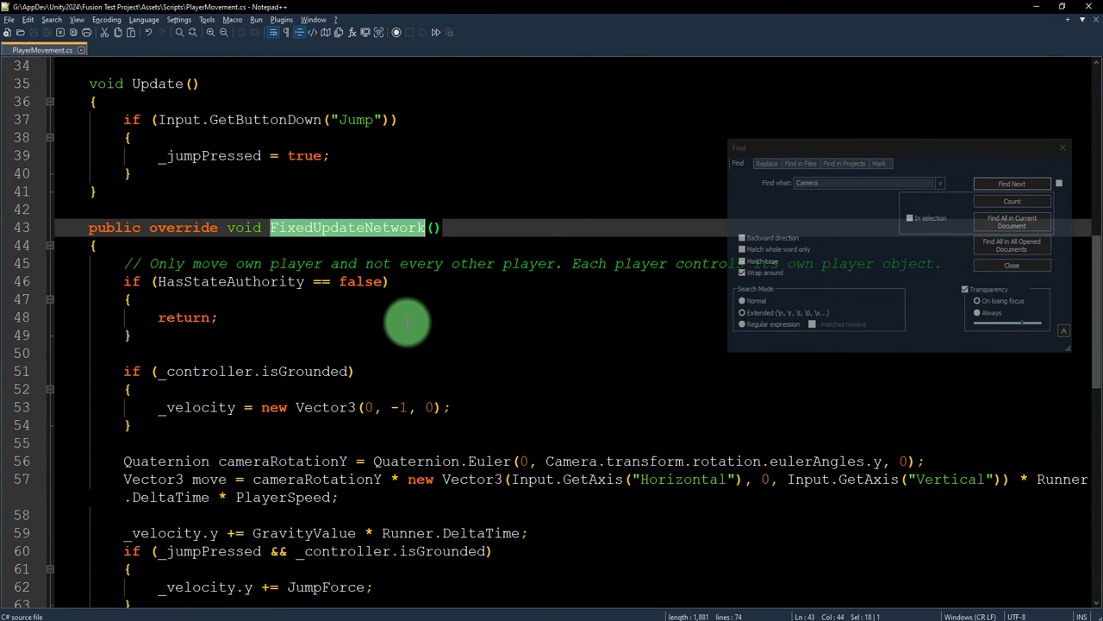
scroll(407, 322, down, 1)
scroll(409, 326, down, 2)
scroll(409, 354, down, 1)
scroll(407, 353, up, 1)
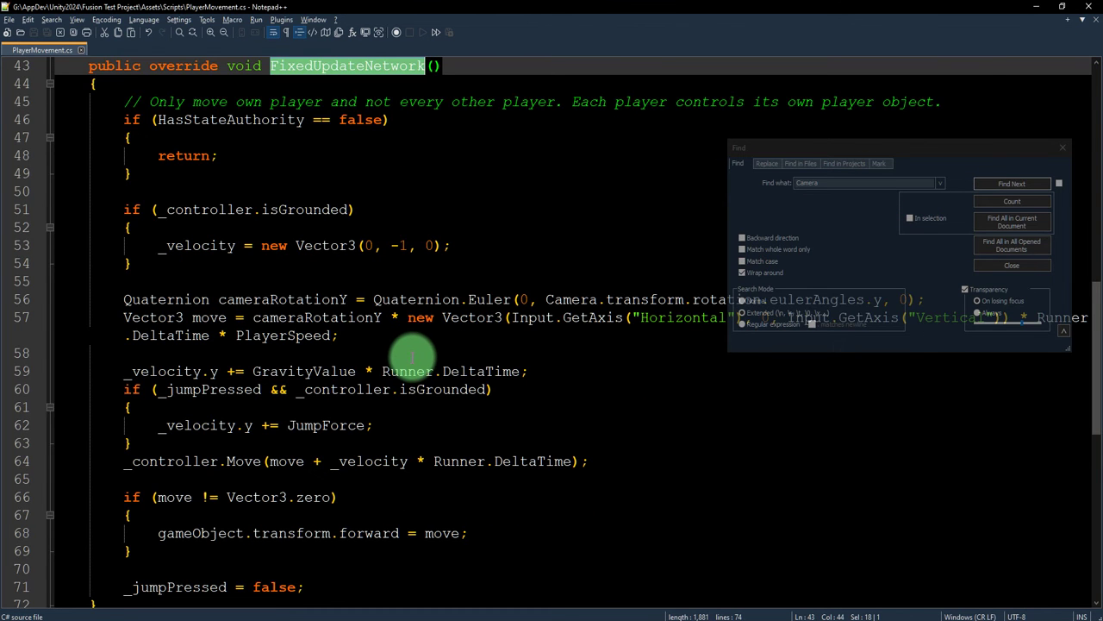
scroll(437, 355, up, 1)
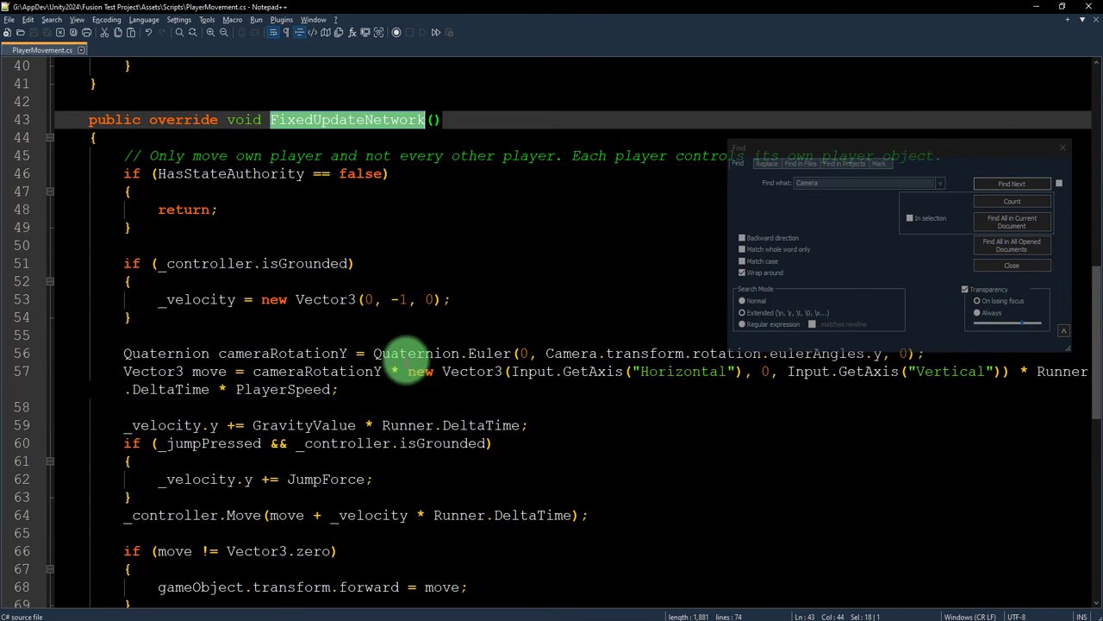
scroll(410, 362, down, 4)
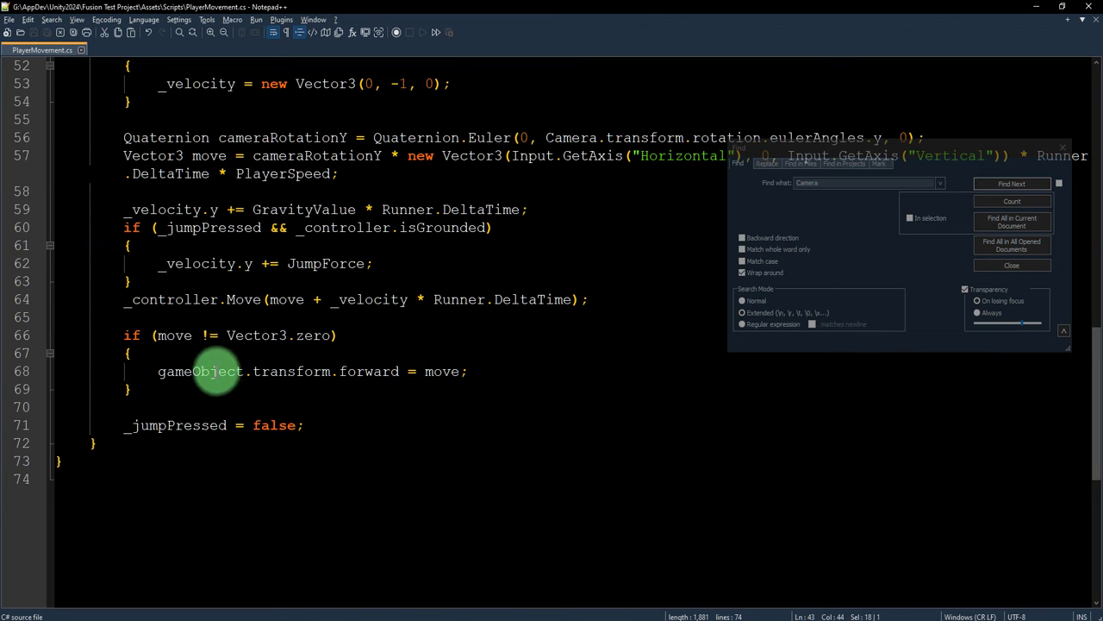
- Examine the if (move != Vector3.zero) condition and the transform.forward assignment inside it
click(174, 335)
double_click(173, 336)
click(290, 336)
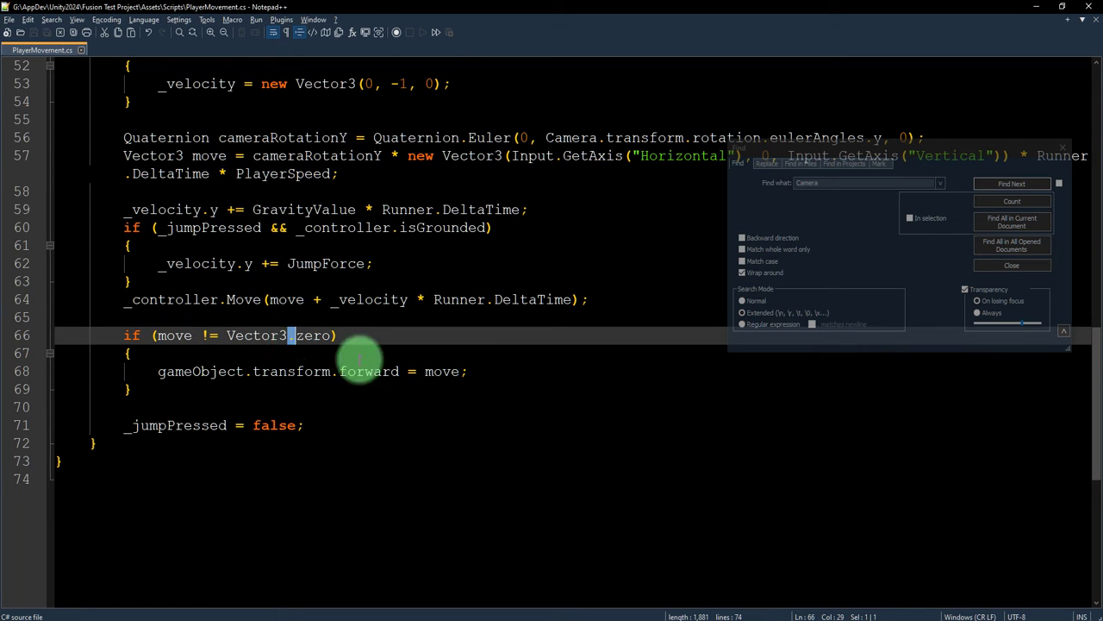
double_click(371, 372)
double_click(441, 372)
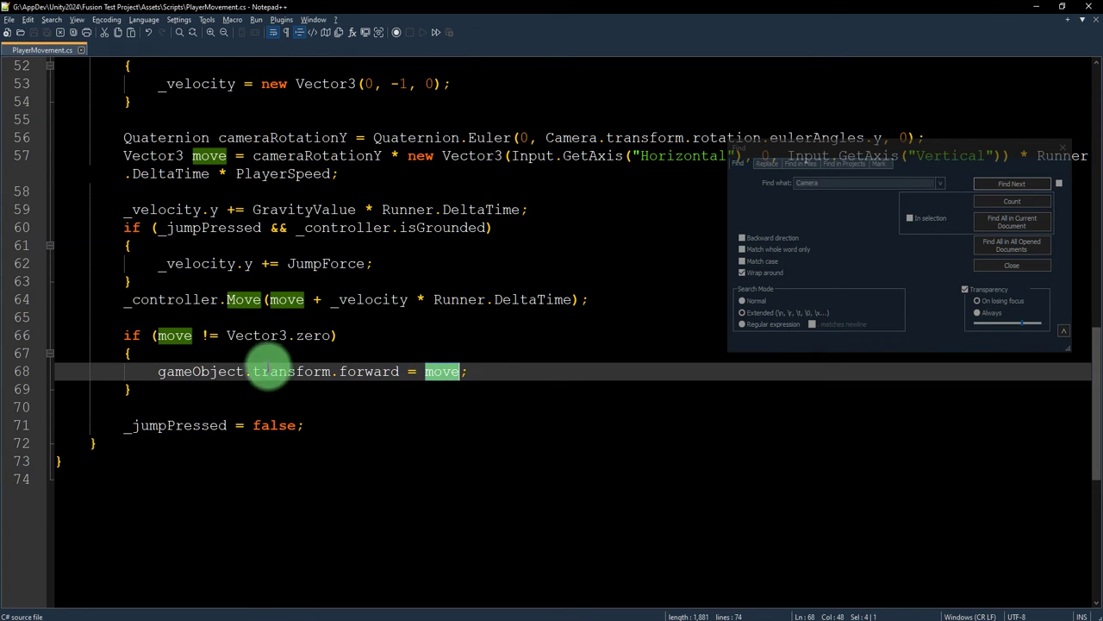
double_click(173, 335)
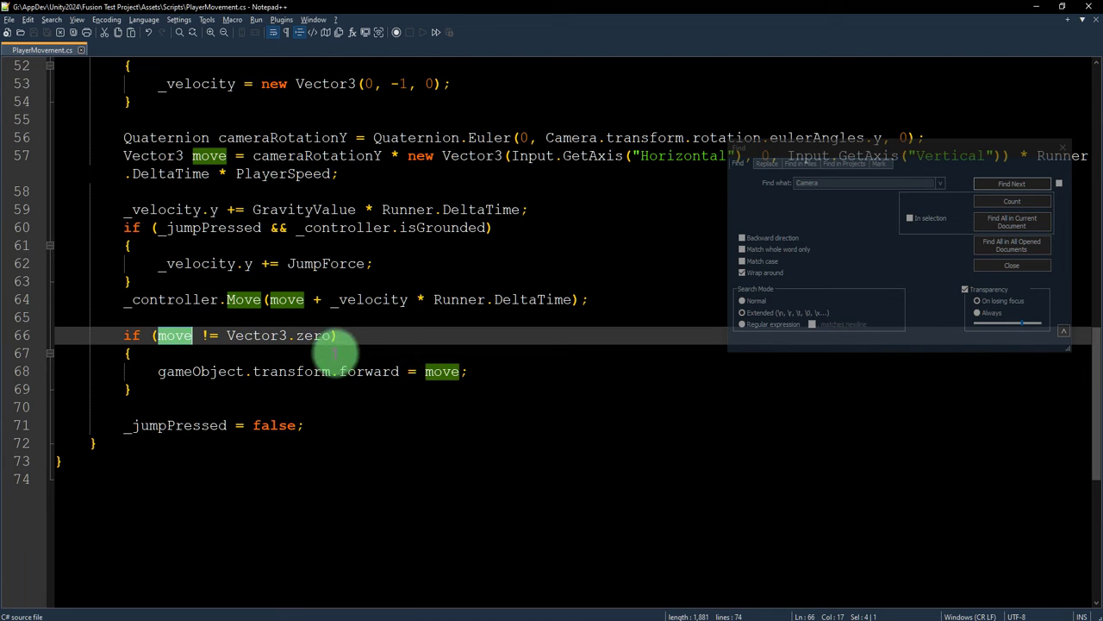
double_click(272, 335)
click(184, 353)
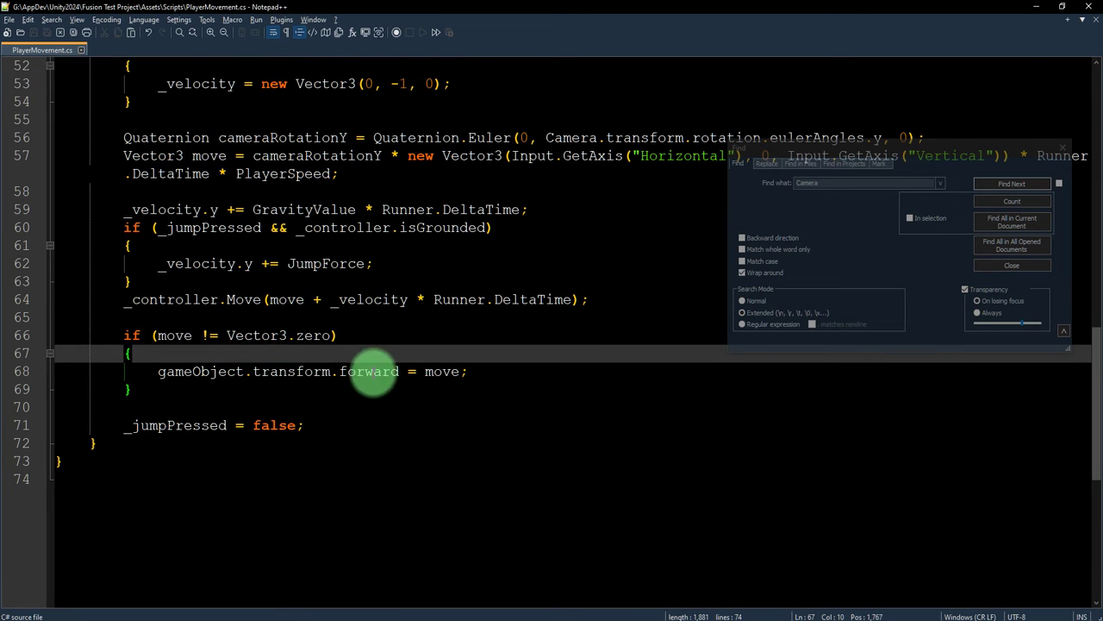
click(377, 372)
click(204, 389)
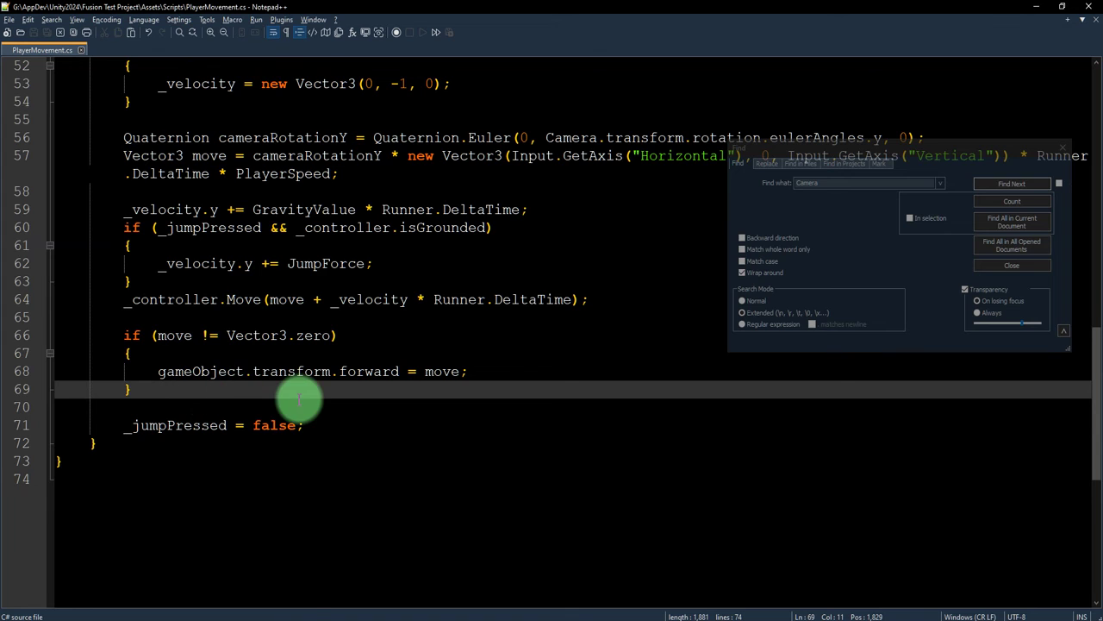
- Add an empty else block after the if (move != Vector3.zero) block in FixedUpdateNetwork
click(161, 371)
click(168, 390)
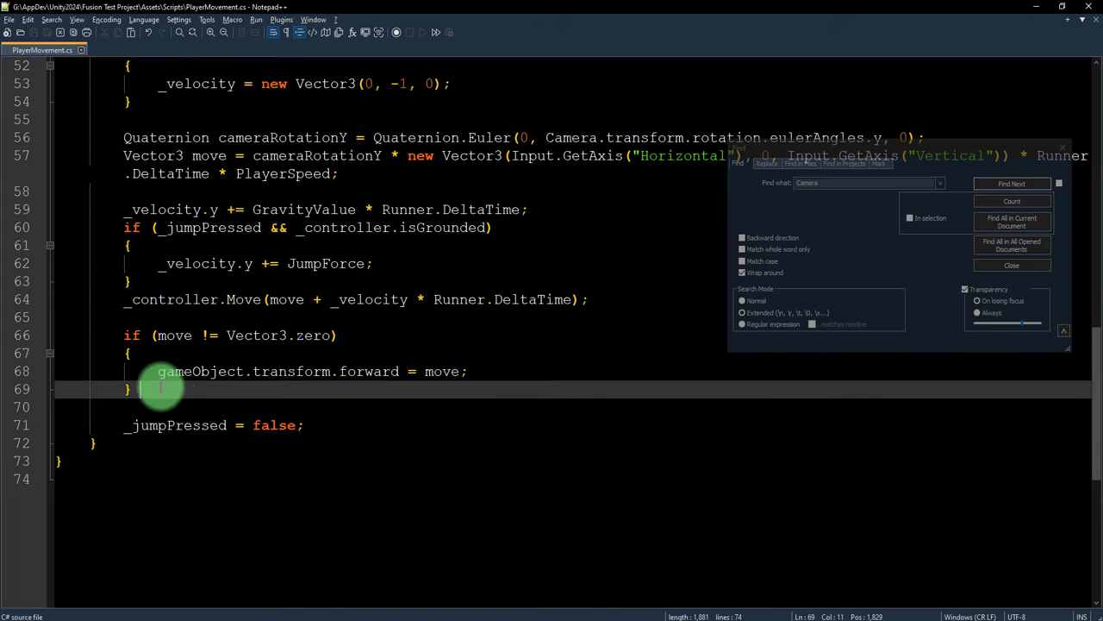
text(el)
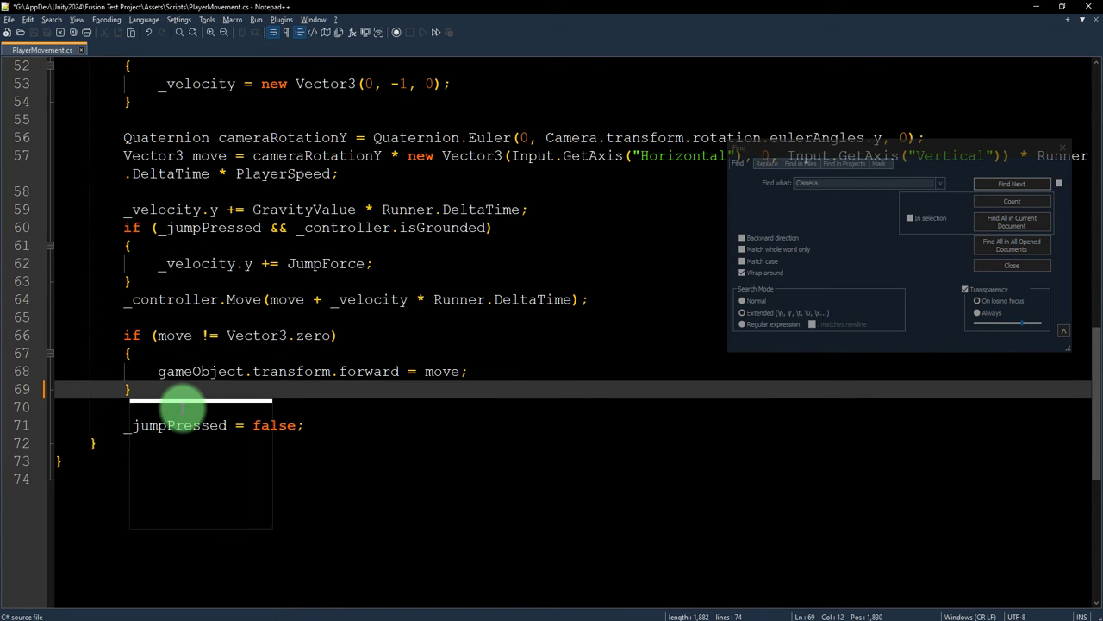
text(se()
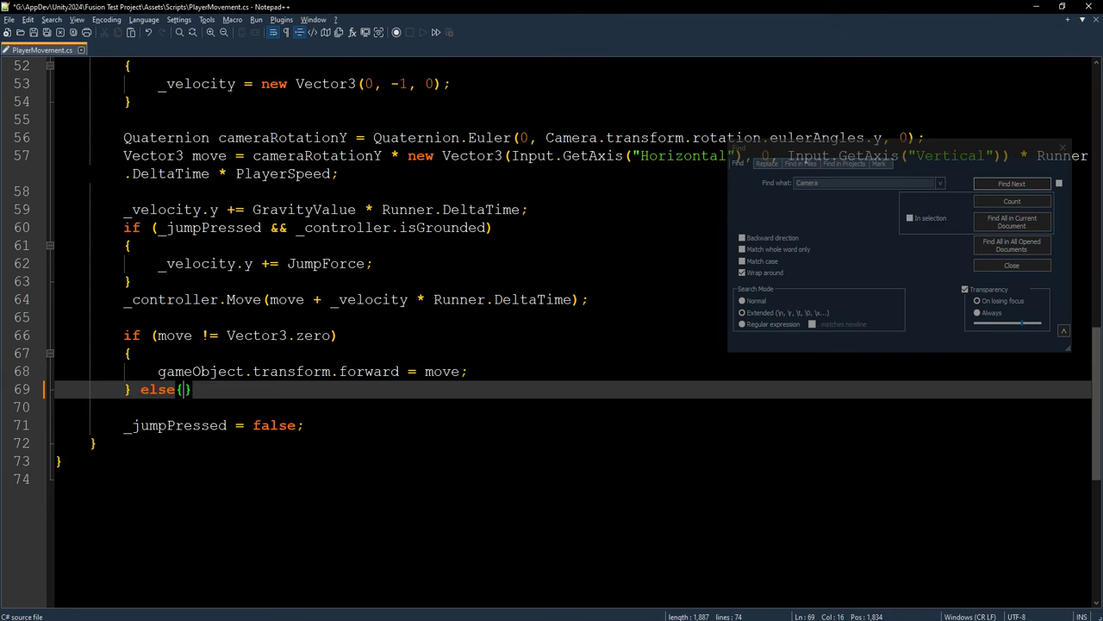
key(BackSpace)
key(Delete)
text({)
key(Return)
- Below gameObject.transform.forward = move; in the if block, add the line anim.SetBool("IsWalking", true);
click(343, 374)
click(509, 372)
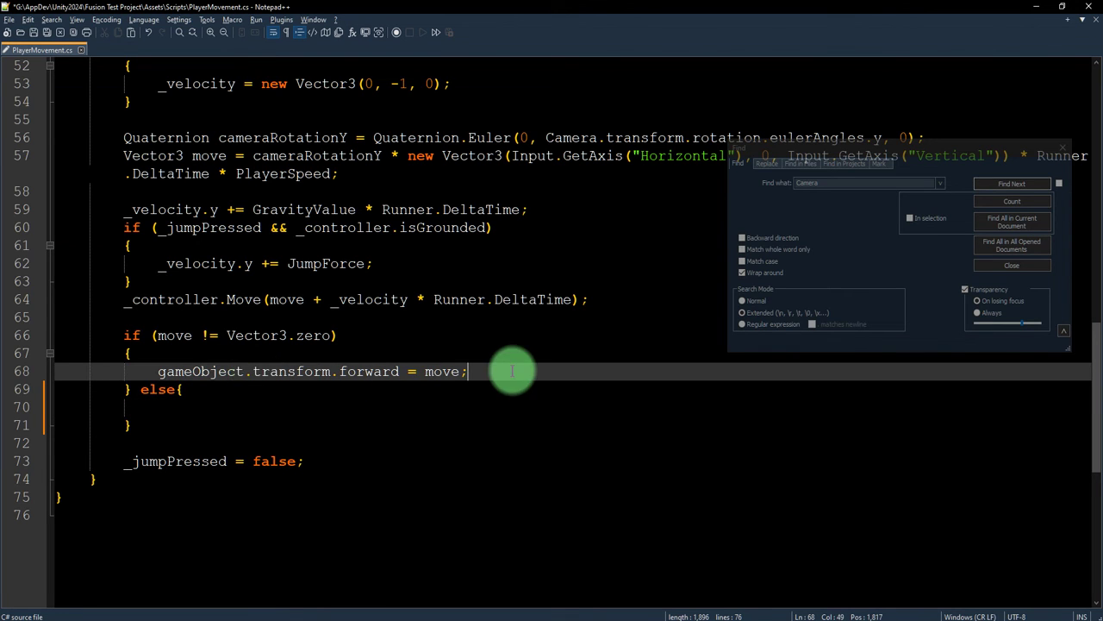
key(Return)
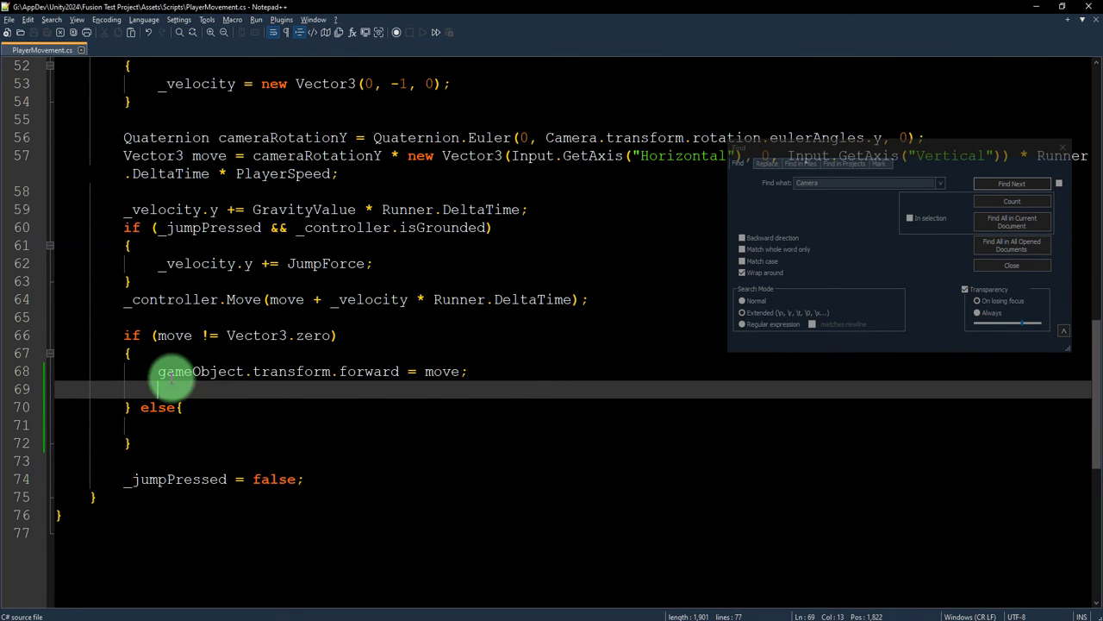
click(175, 372)
click(177, 386)
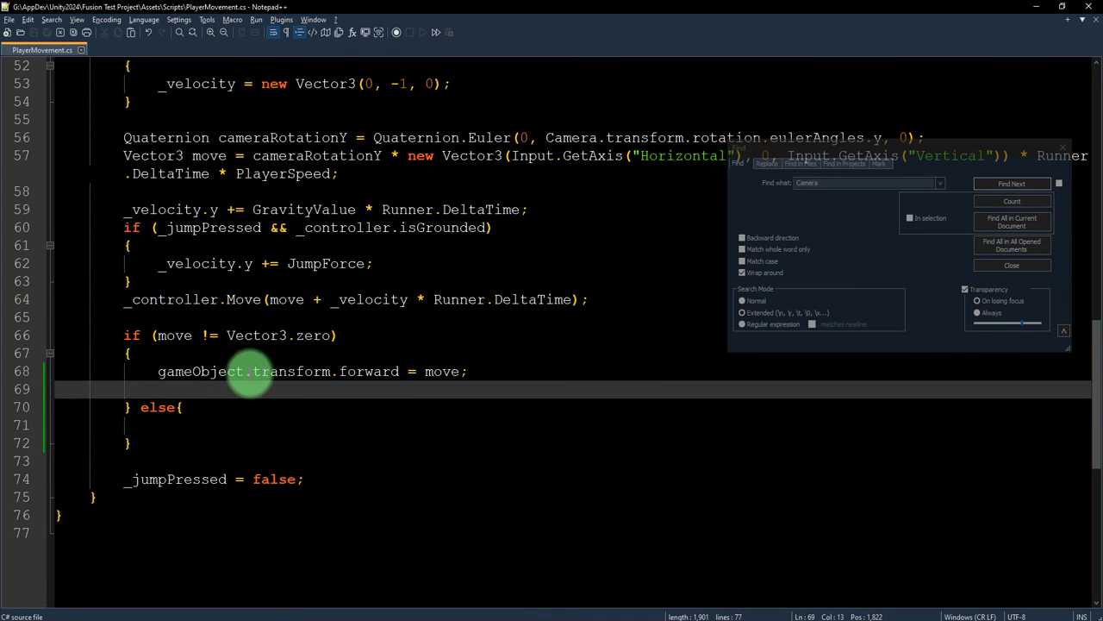
double_click(442, 373)
click(242, 390)
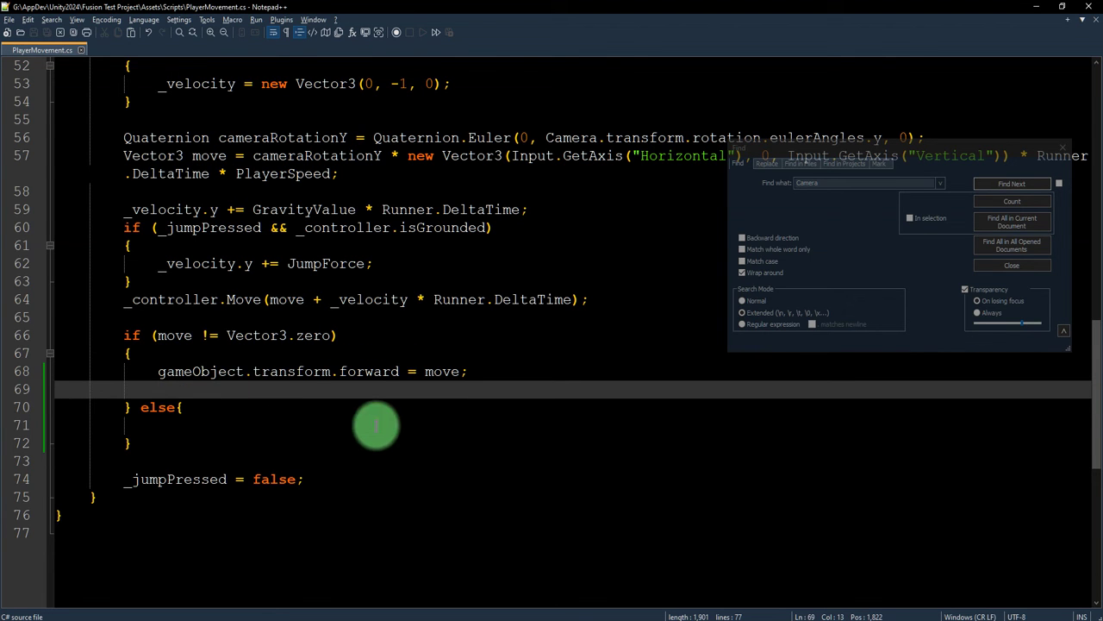
scroll(376, 426, up, 17)
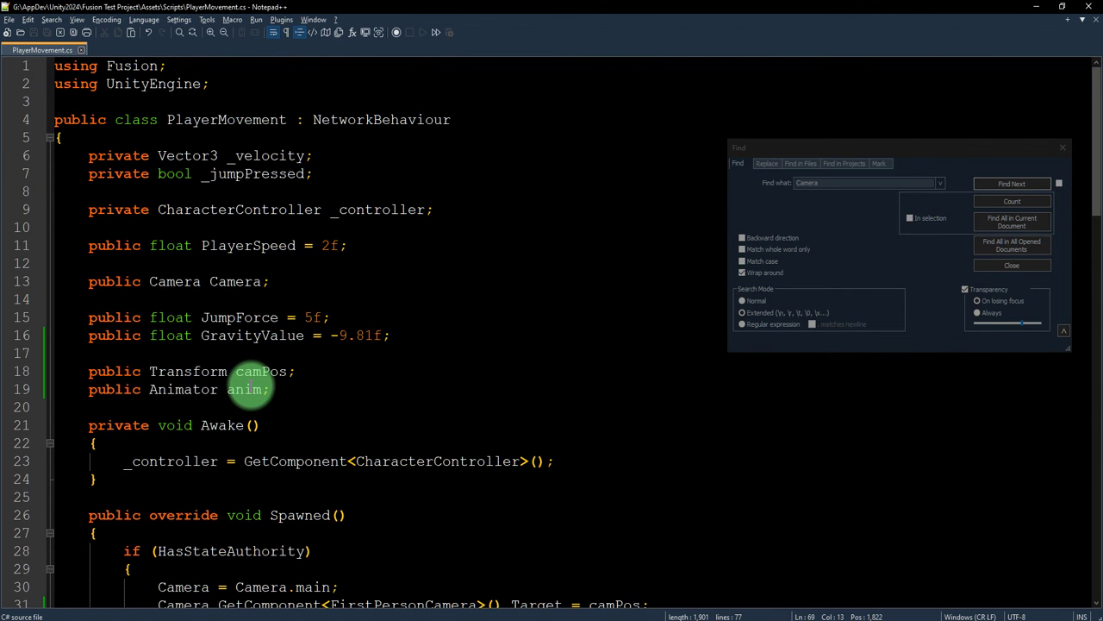
text(anim)
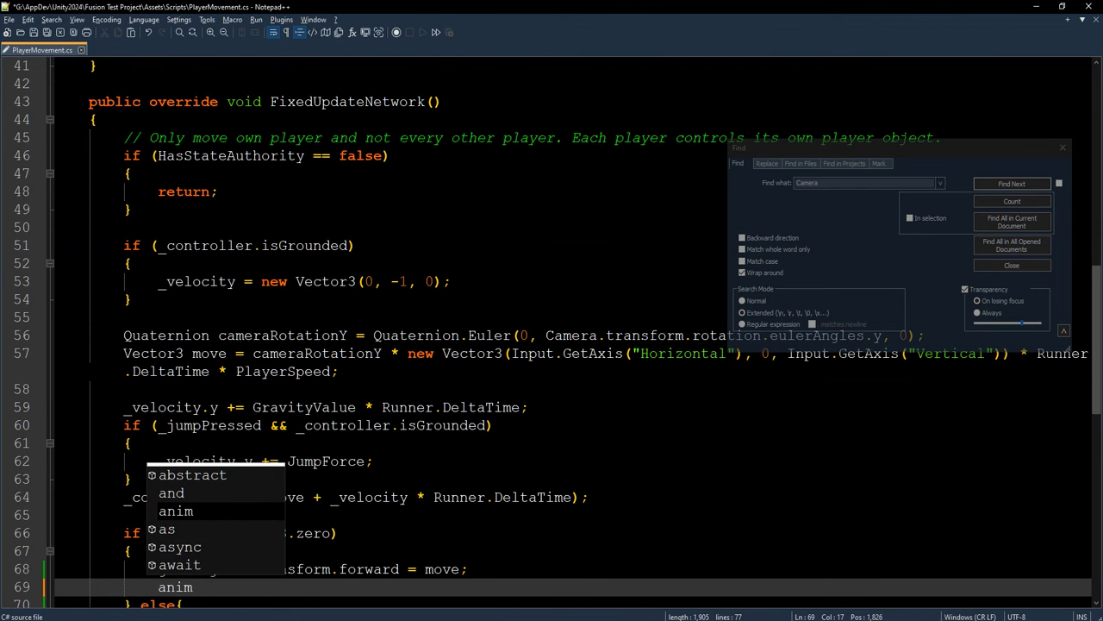
text(.SetBoo)
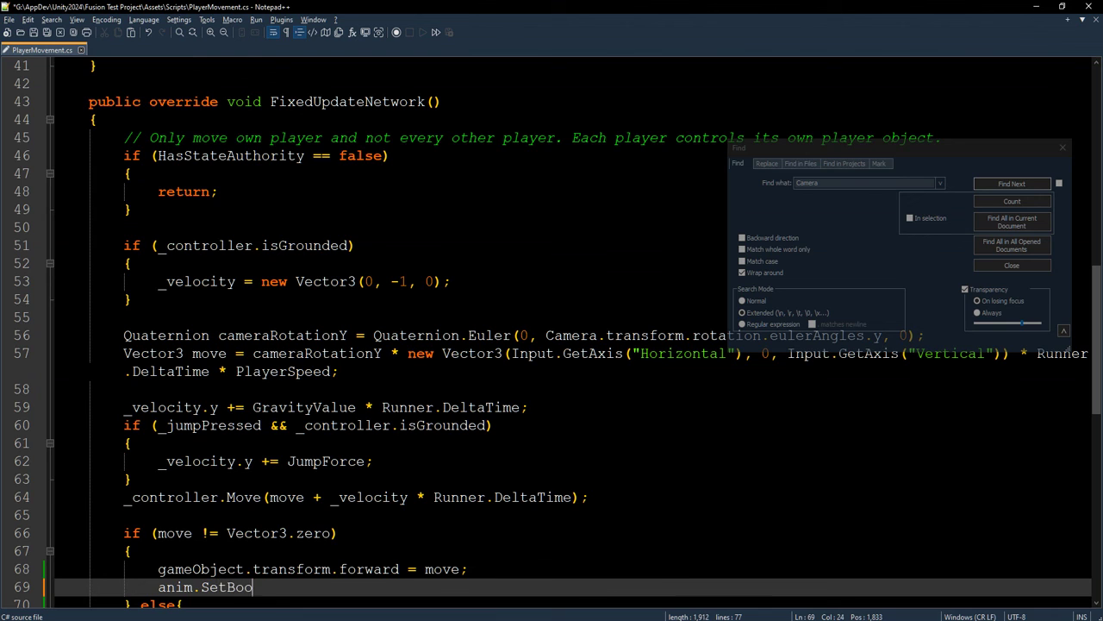
text(l("IsWalking)
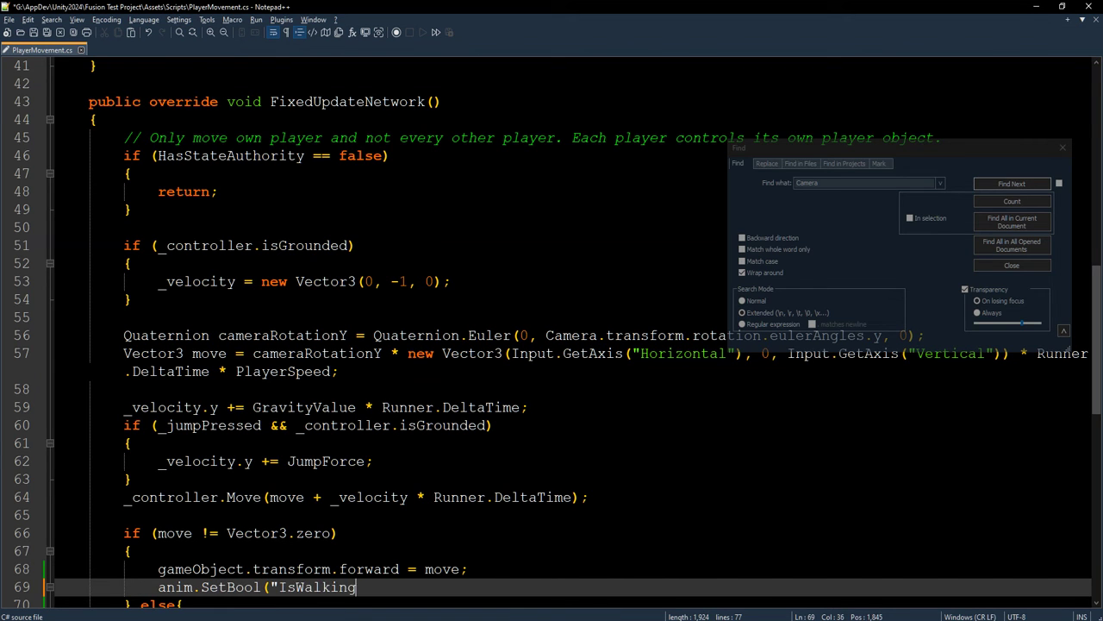
text(", true);)
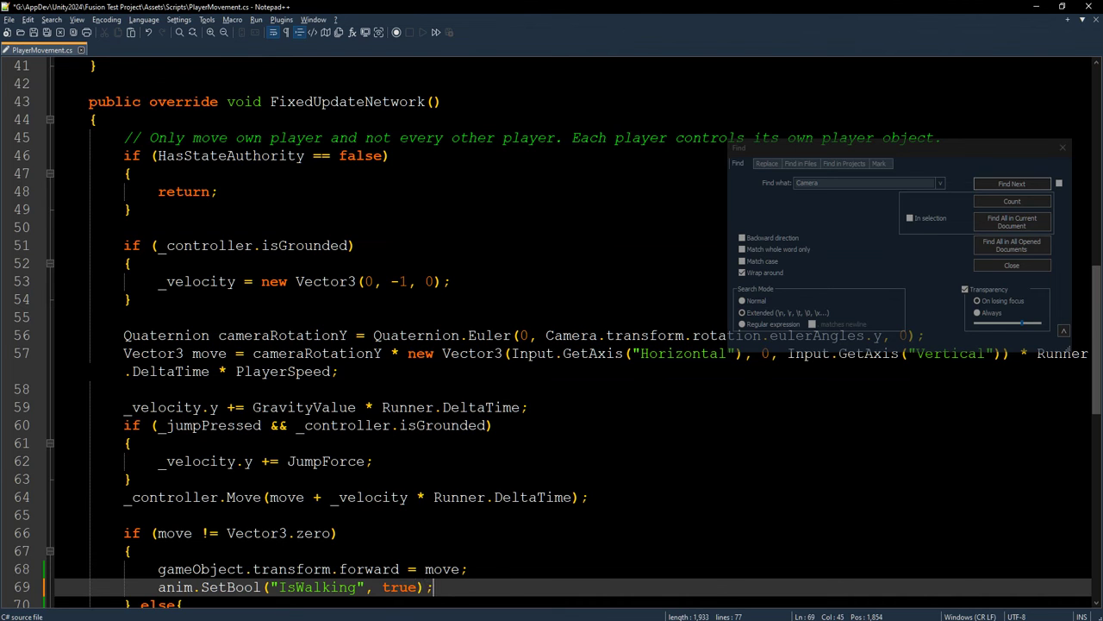
- Add anim.SetBool("IsWalking", false); to the else block and save the PlayerMovement script
scroll(216, 374, down, 4)
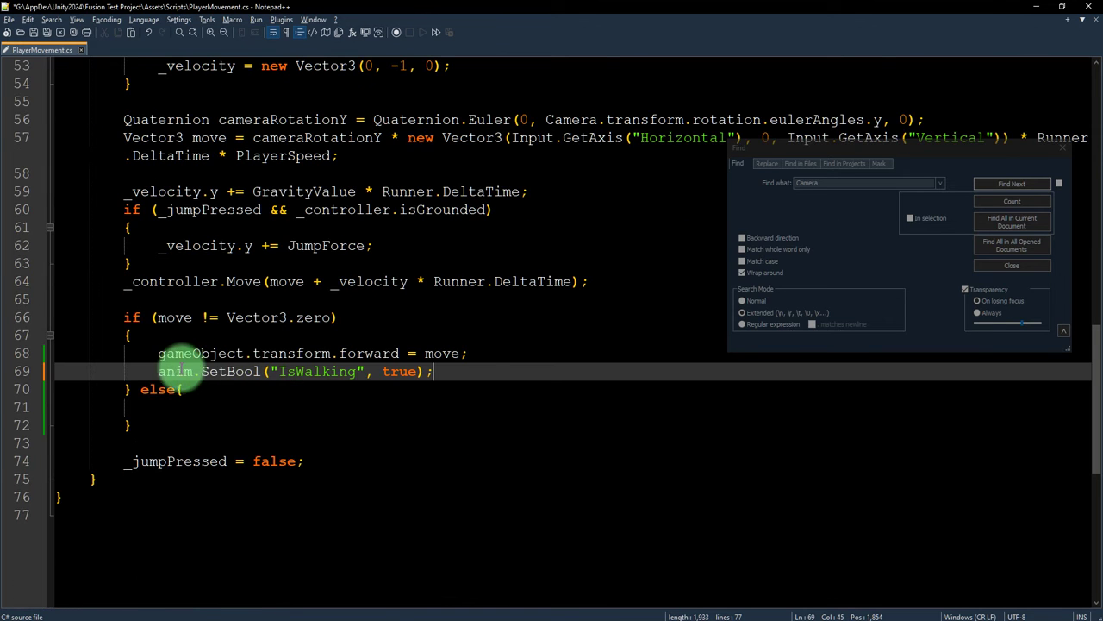
click(175, 406)
text(anim.SetBool("IsWalking", true);)
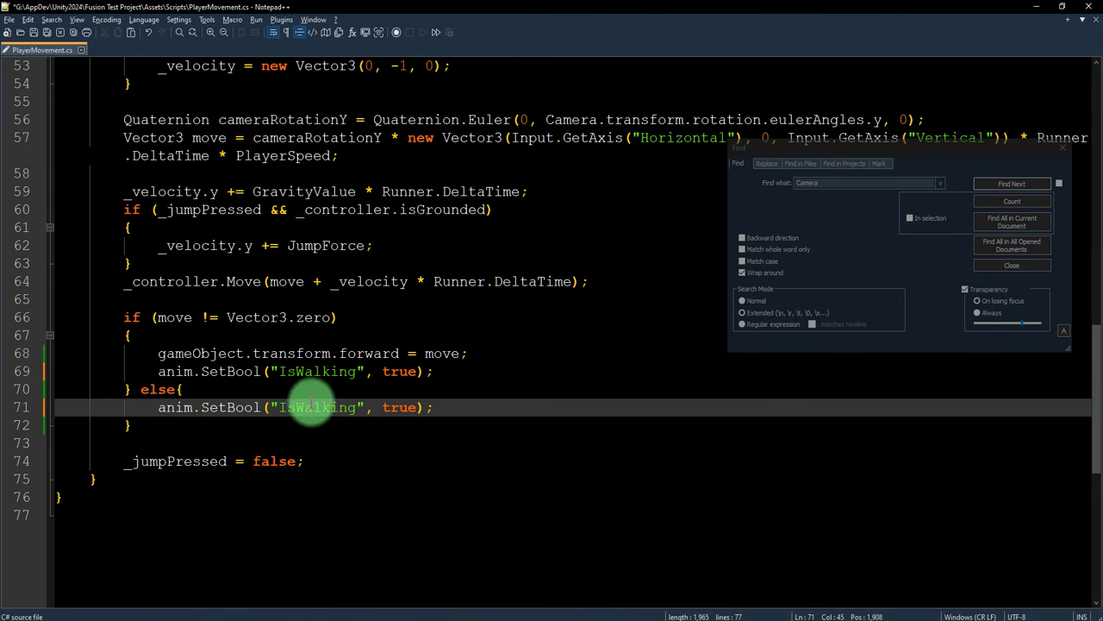
text(false)
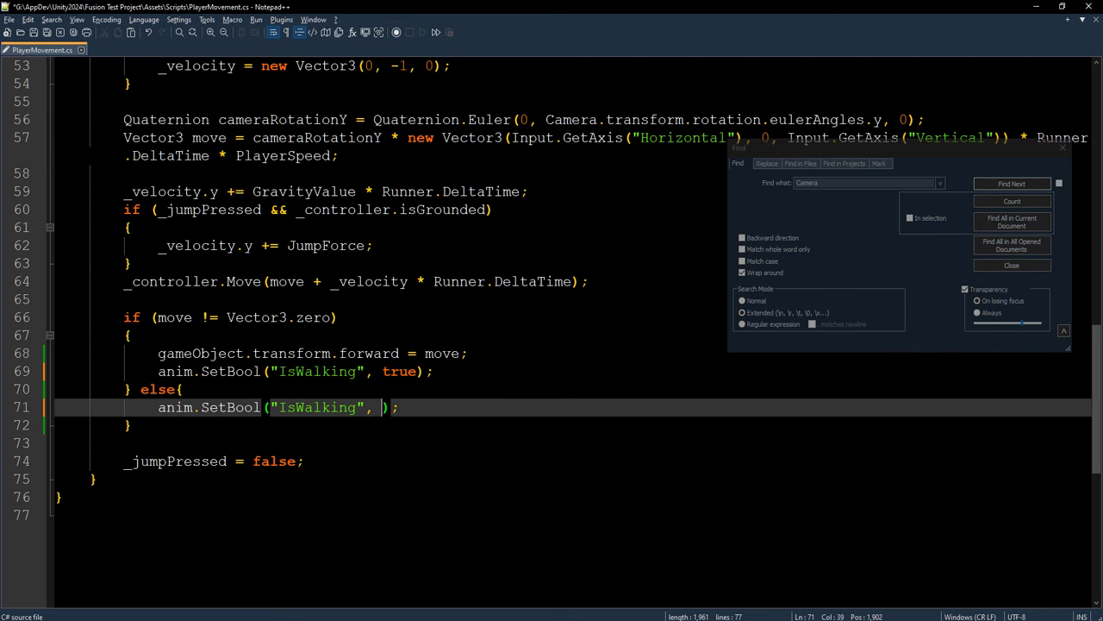
key(ctrl+s)
- Back in Unity, leave the PlayerCharacter prefab, then play StartScene and enter the multiplayer game from the nickname screen
key(alt+Tab)
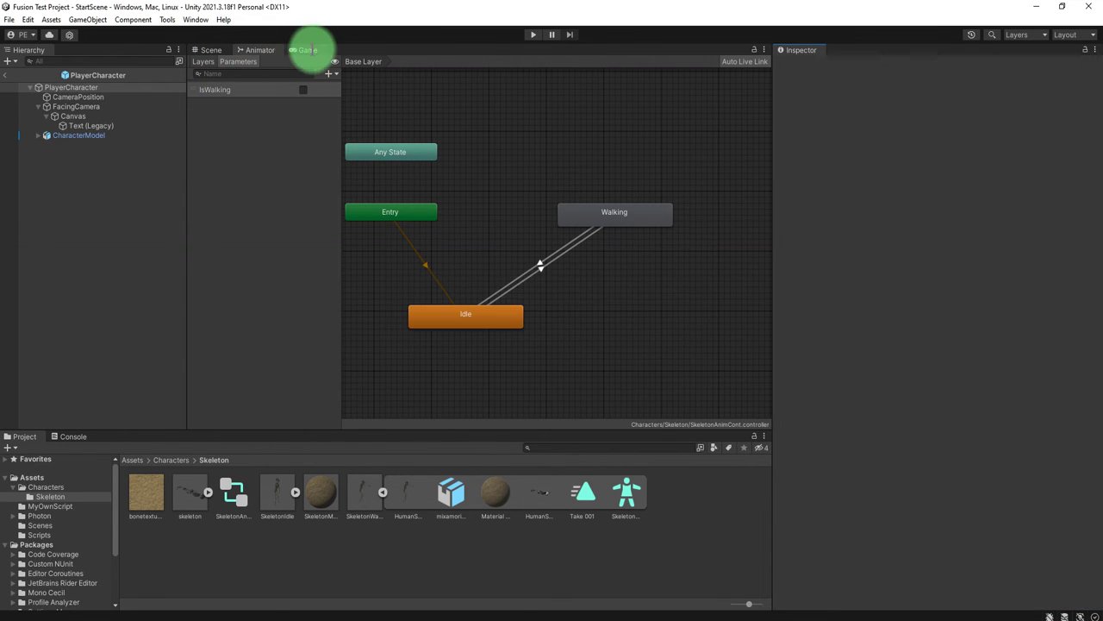
click(6, 75)
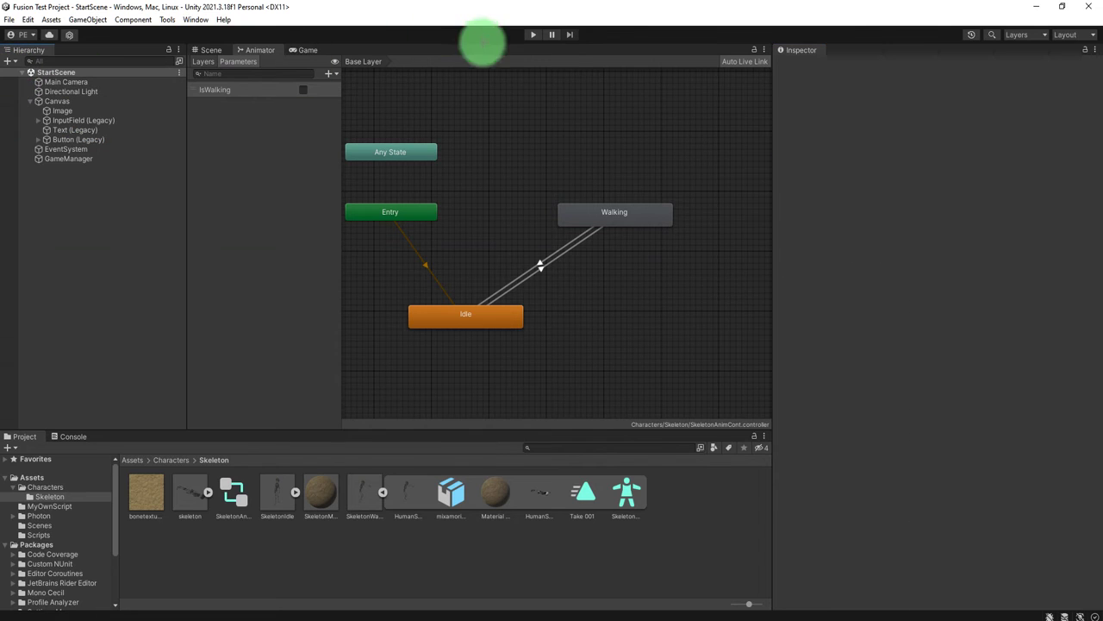
click(306, 50)
click(532, 34)
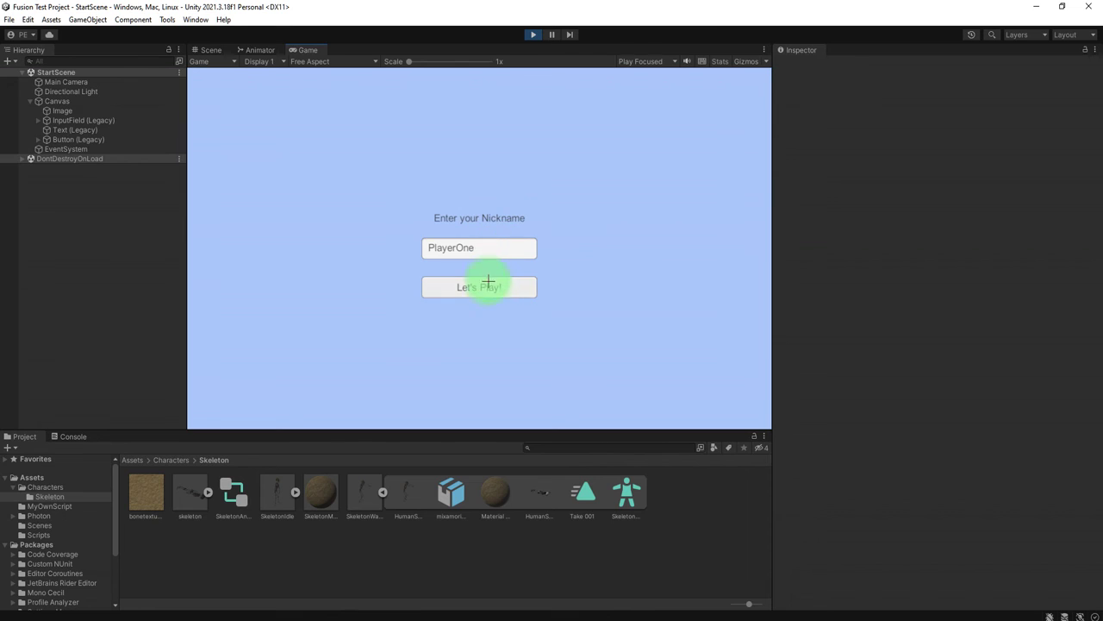
click(488, 280)
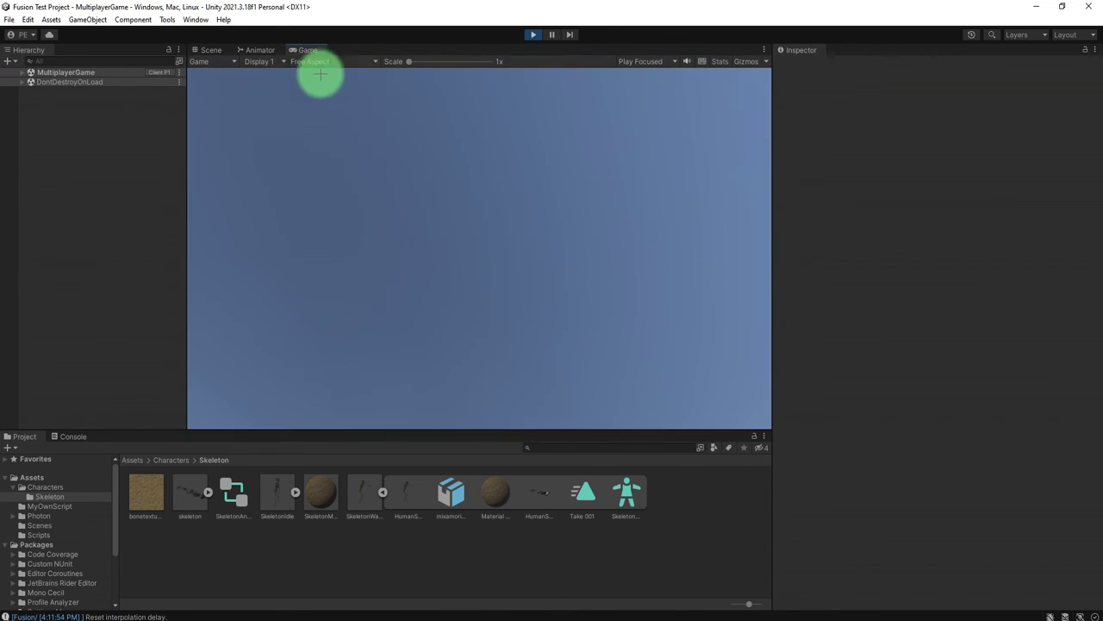
- Dock the Game view beside the Scene view, widen it, and walk the character forward to test the animation
drag(310, 50, 678, 221)
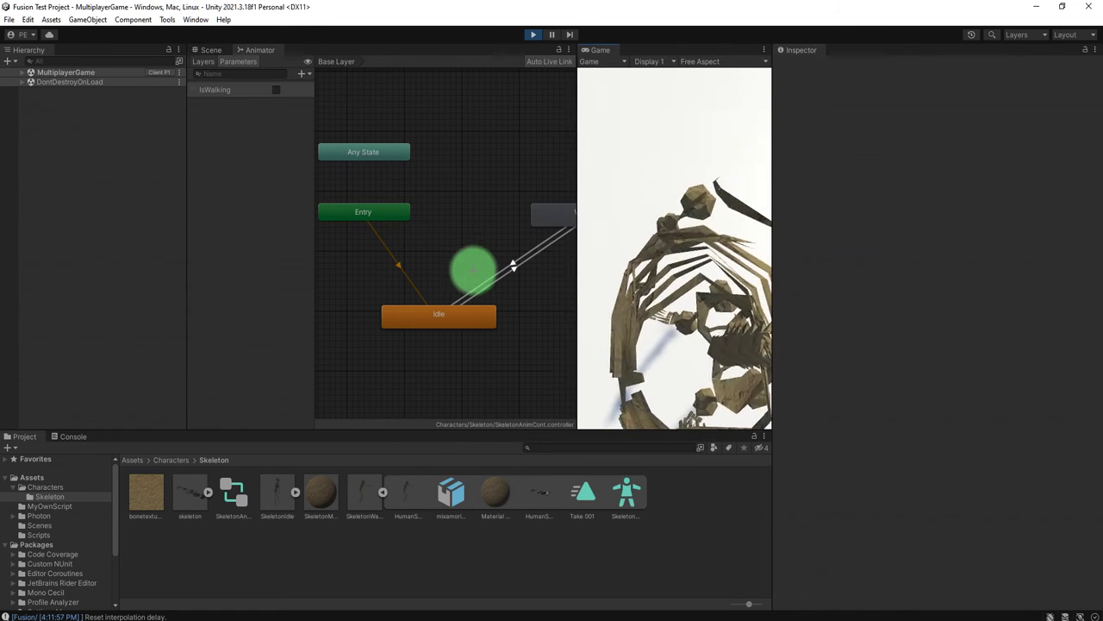
click(211, 49)
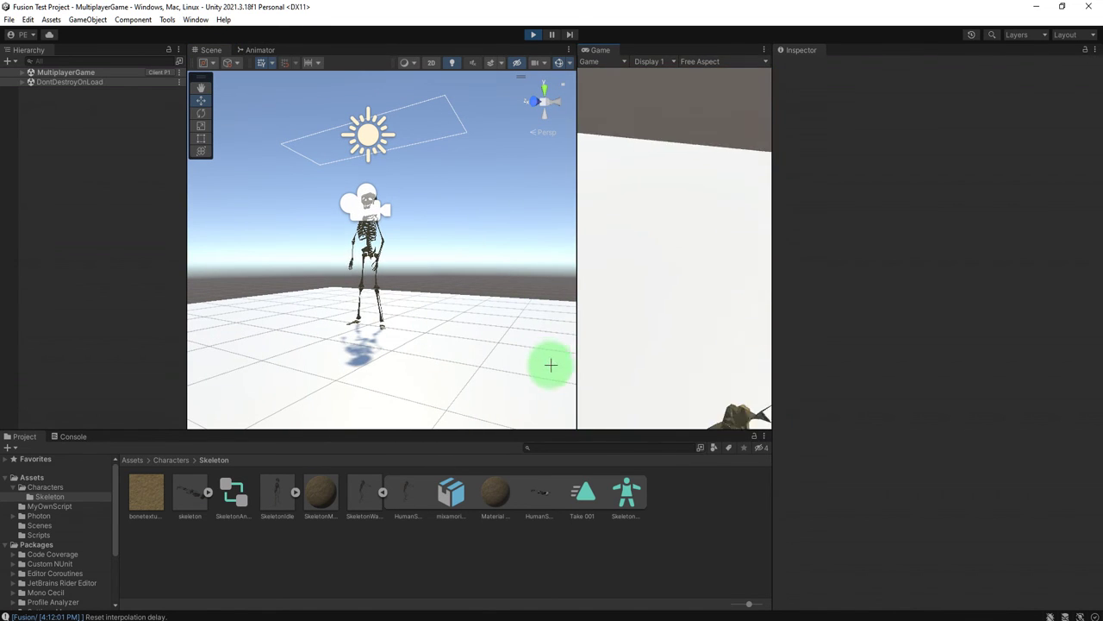
drag(578, 349, 474, 338)
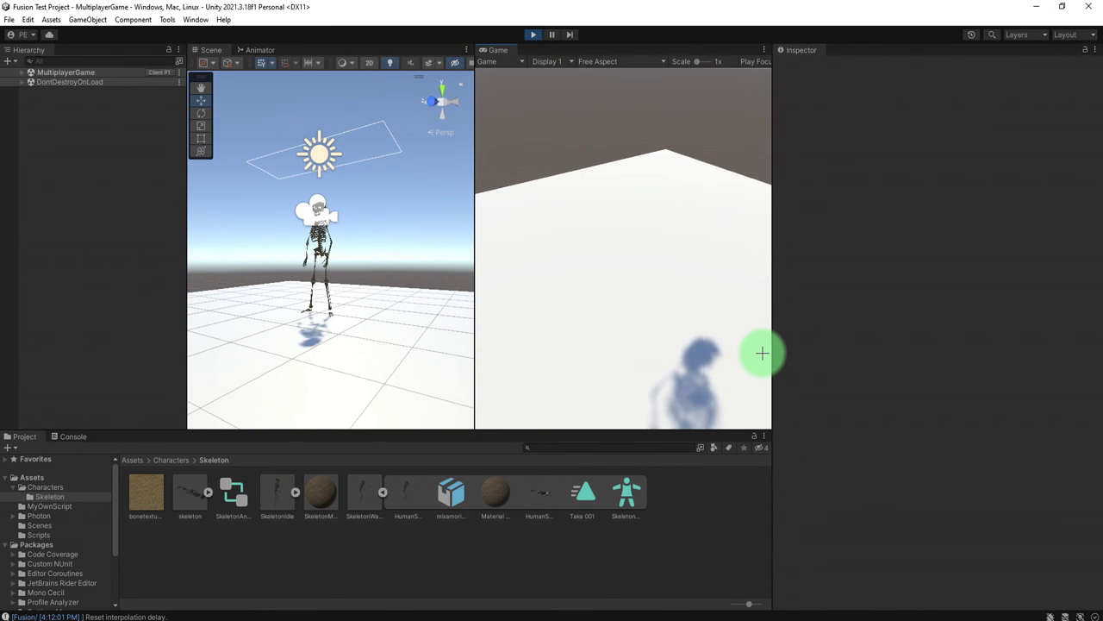
key(w)
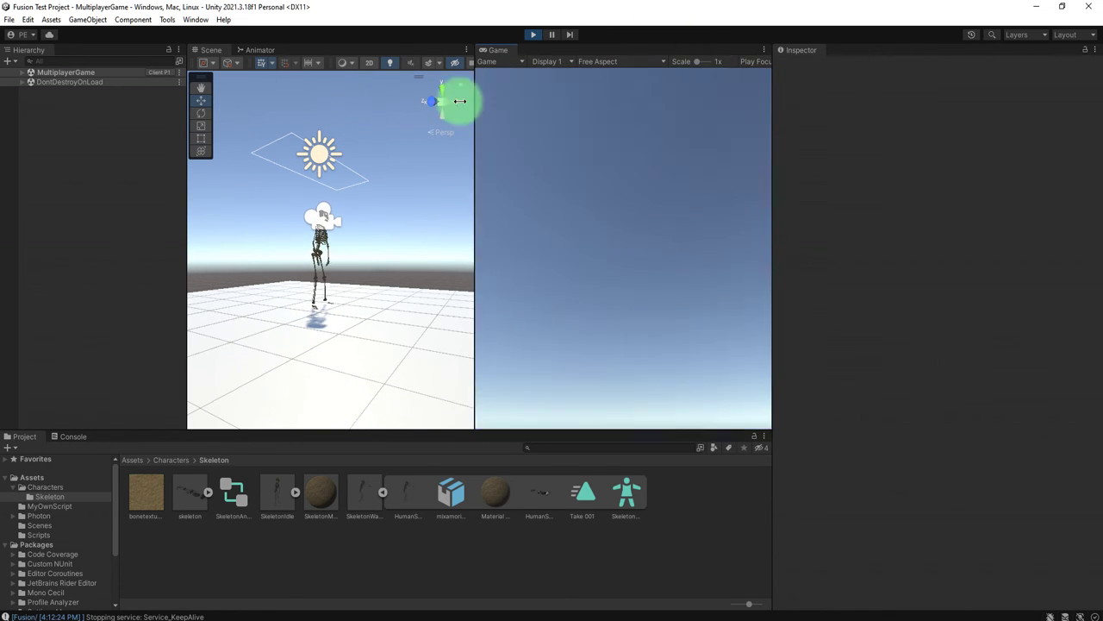
- In the running MultiplayerGame scene, select PlayerCharacter(Clone) and set the Player Movement script's Player Speed to 0.75
click(24, 73)
click(31, 120)
click(34, 121)
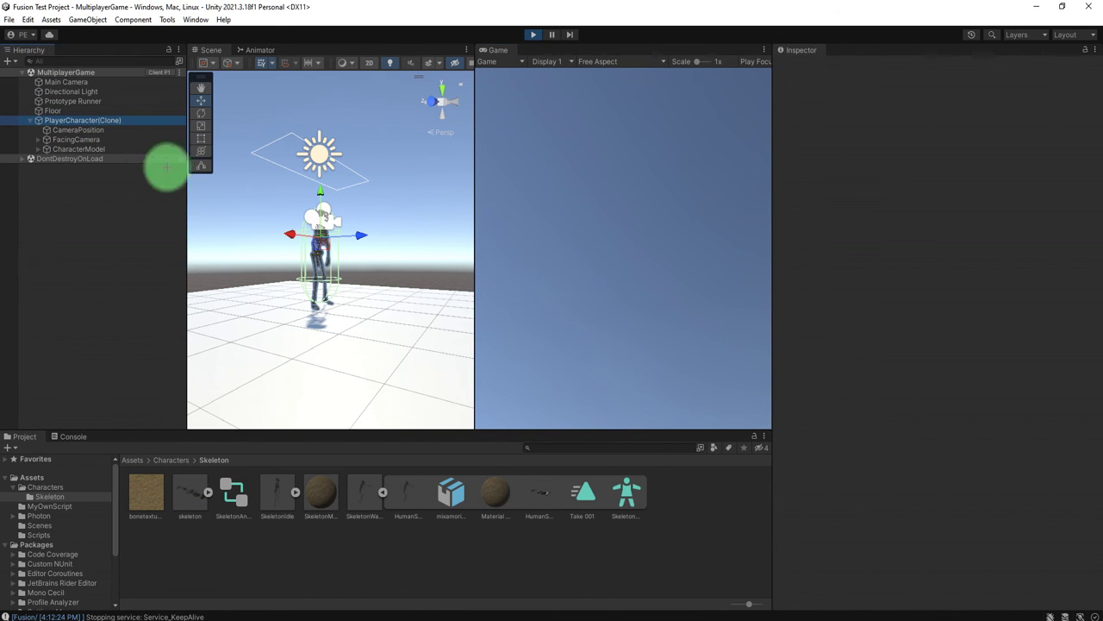
scroll(856, 466, down, 10)
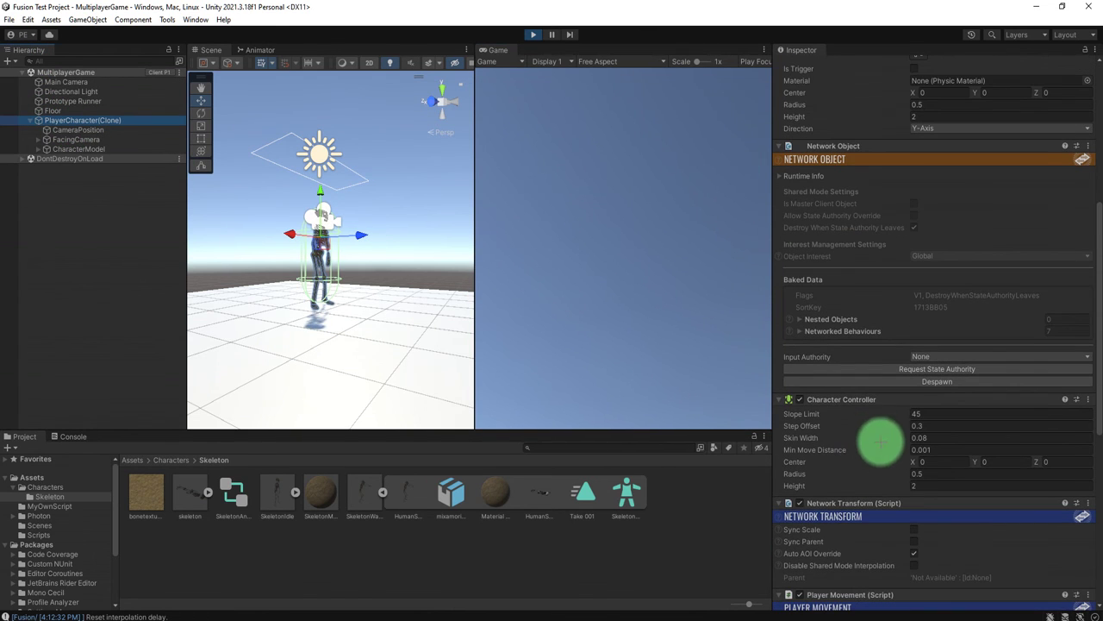
scroll(811, 473, down, 6)
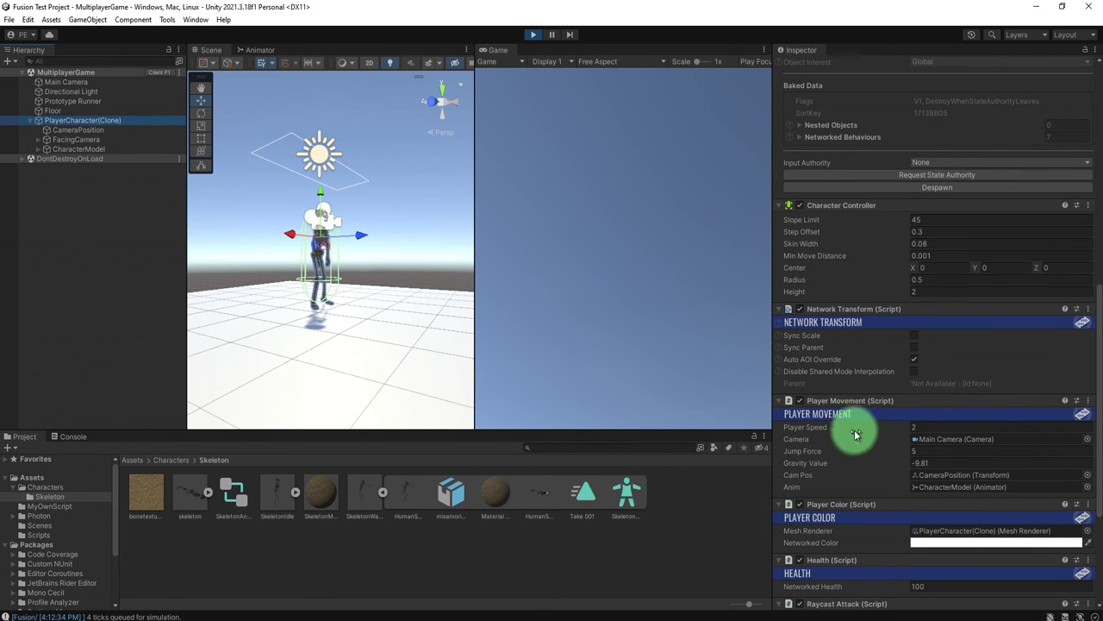
click(920, 427)
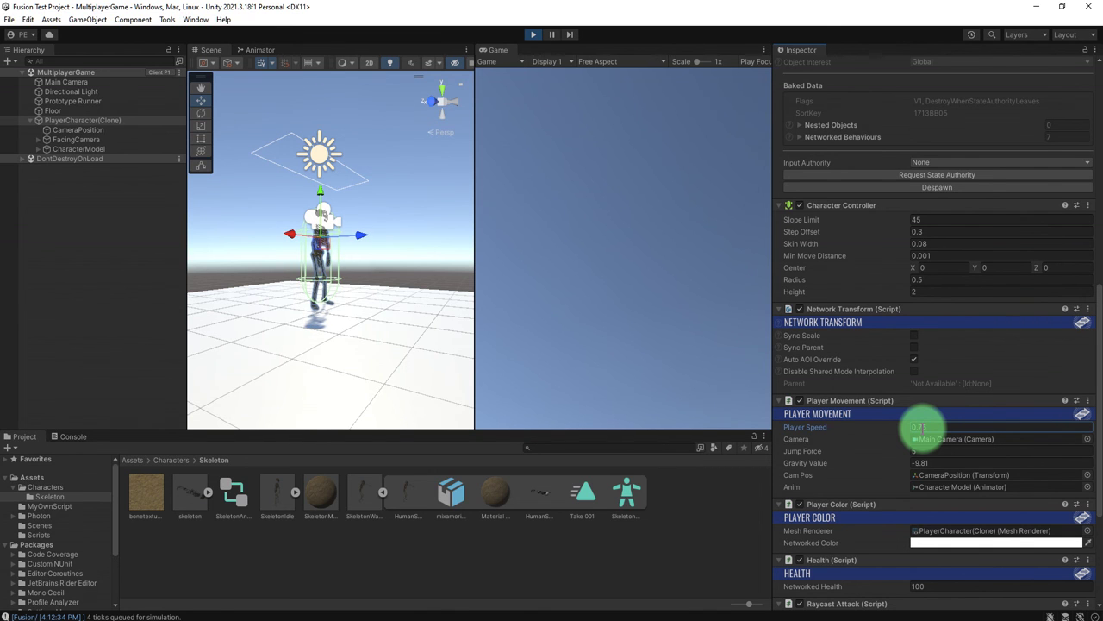
- Walk the skeleton forward and backward around the floor in the Game view to check its animation at the new speed, and stop play mode
click(610, 267)
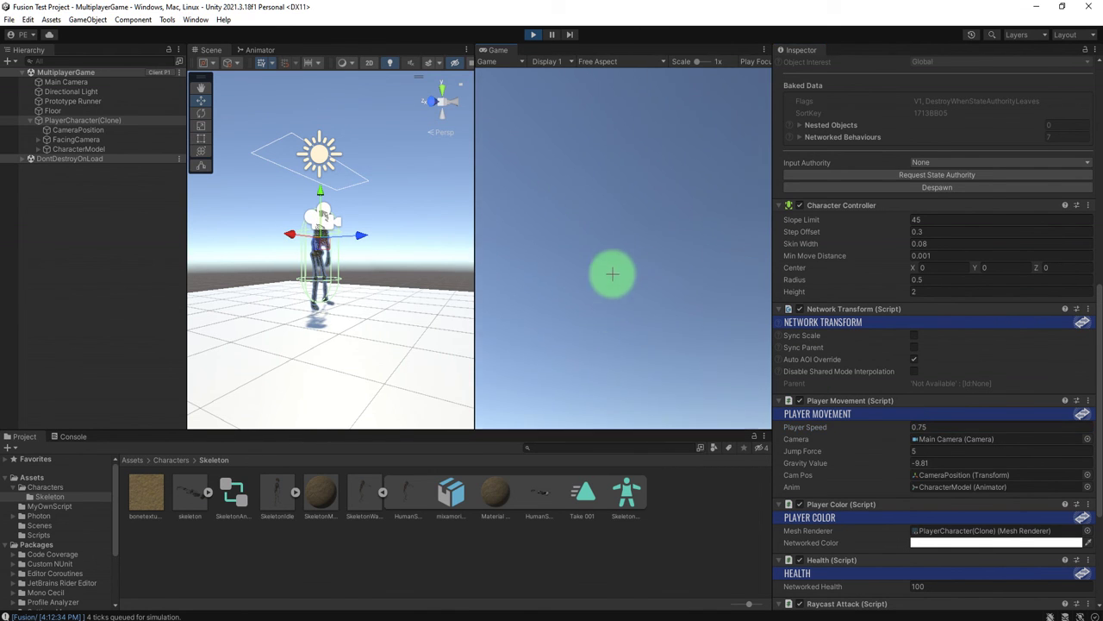
key(w)
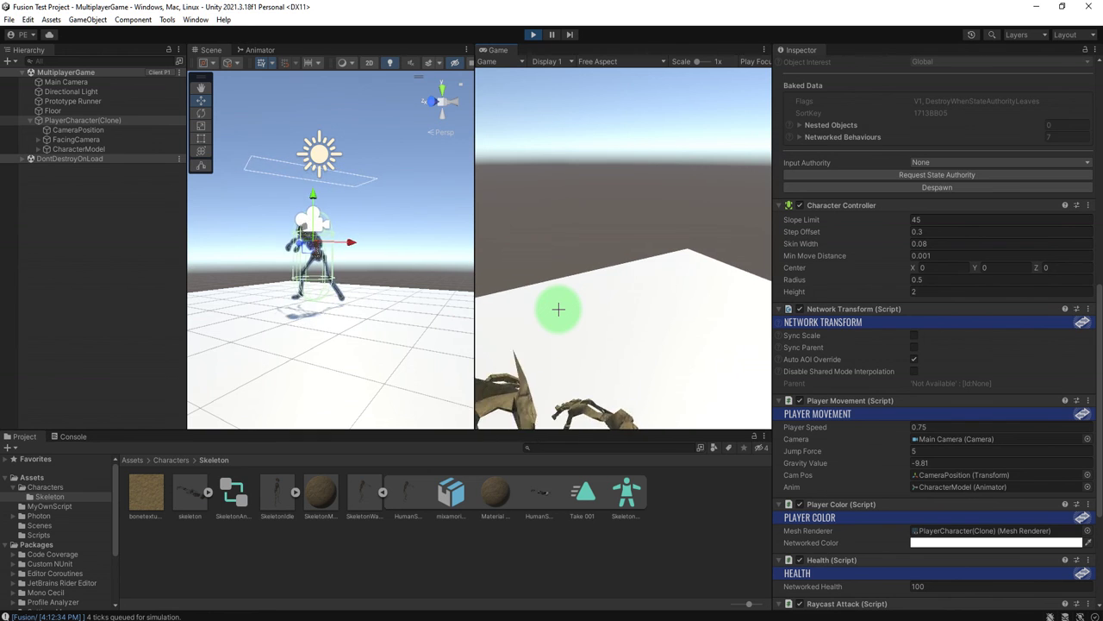
key(w)
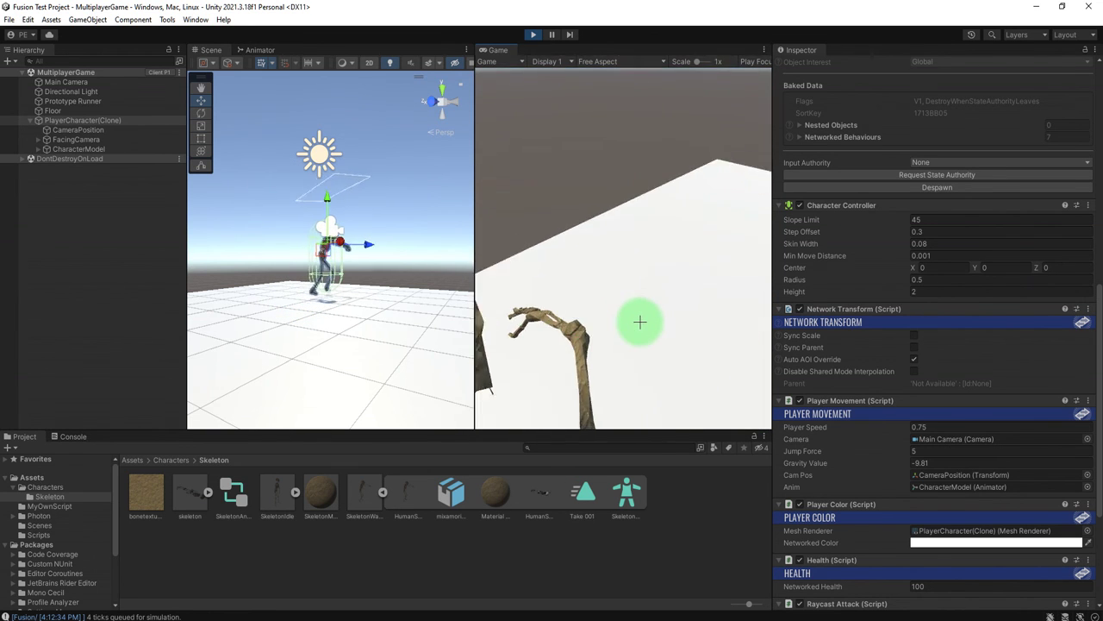
key(w)
key(w)
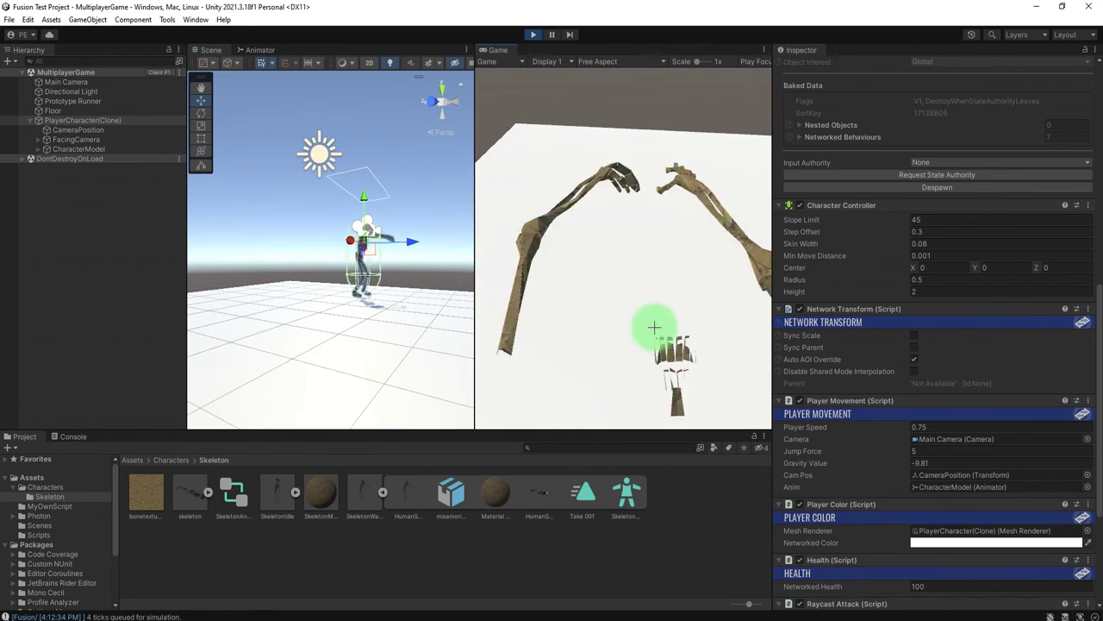
key(w)
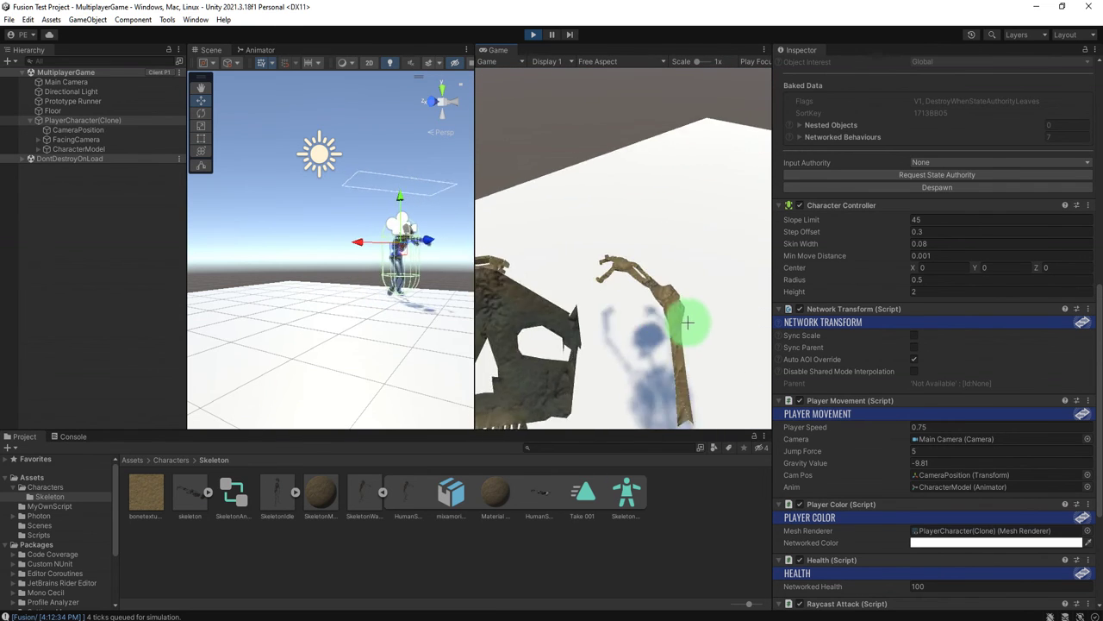
key(w)
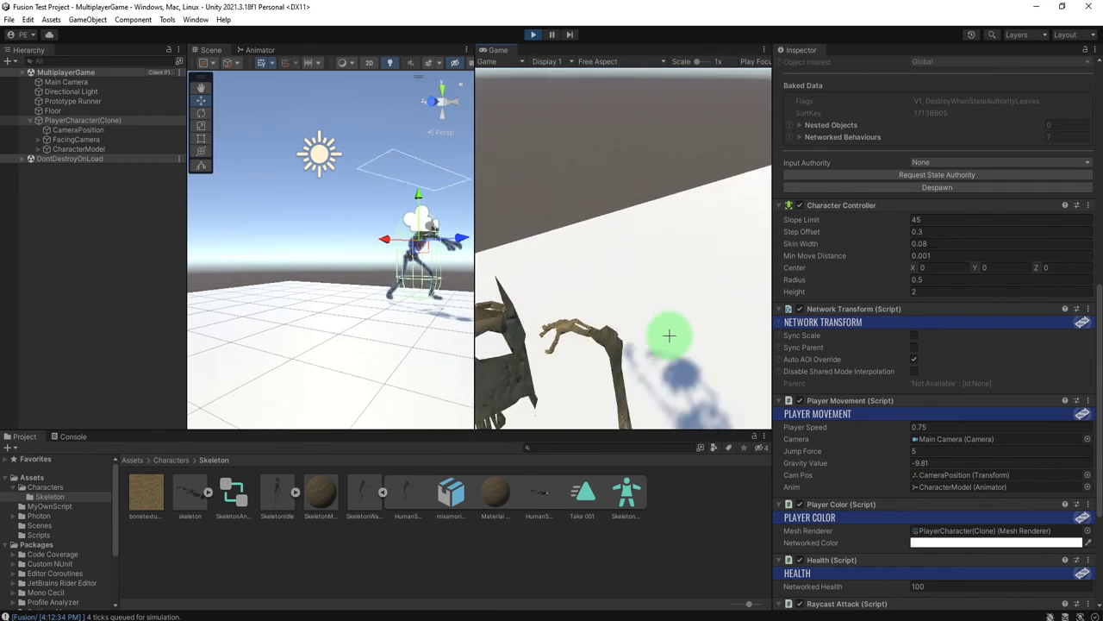
key(w)
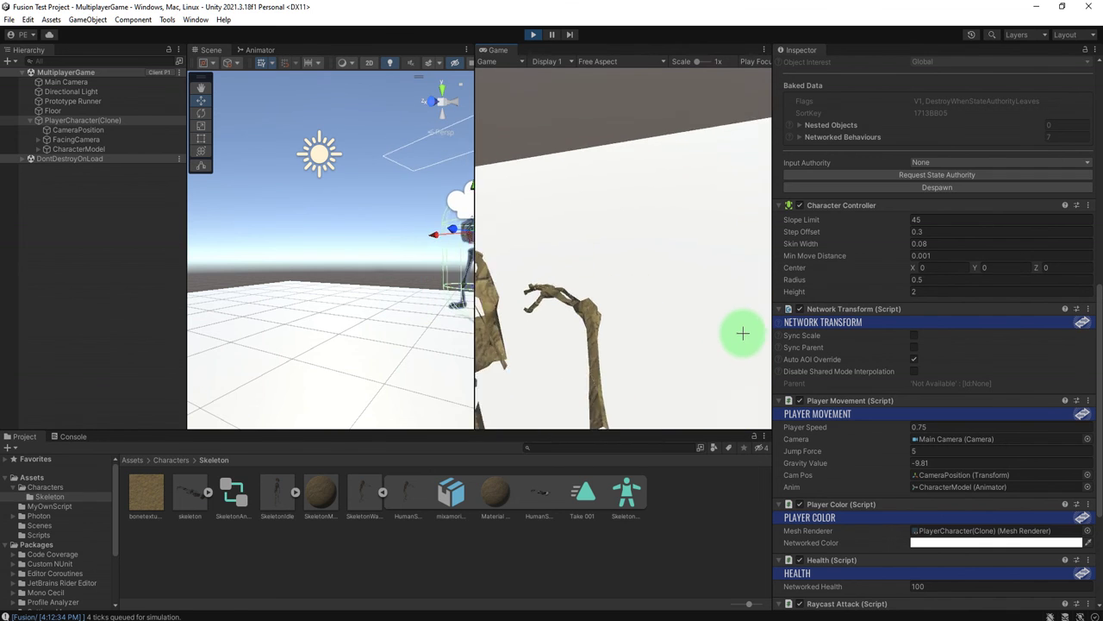
key(w)
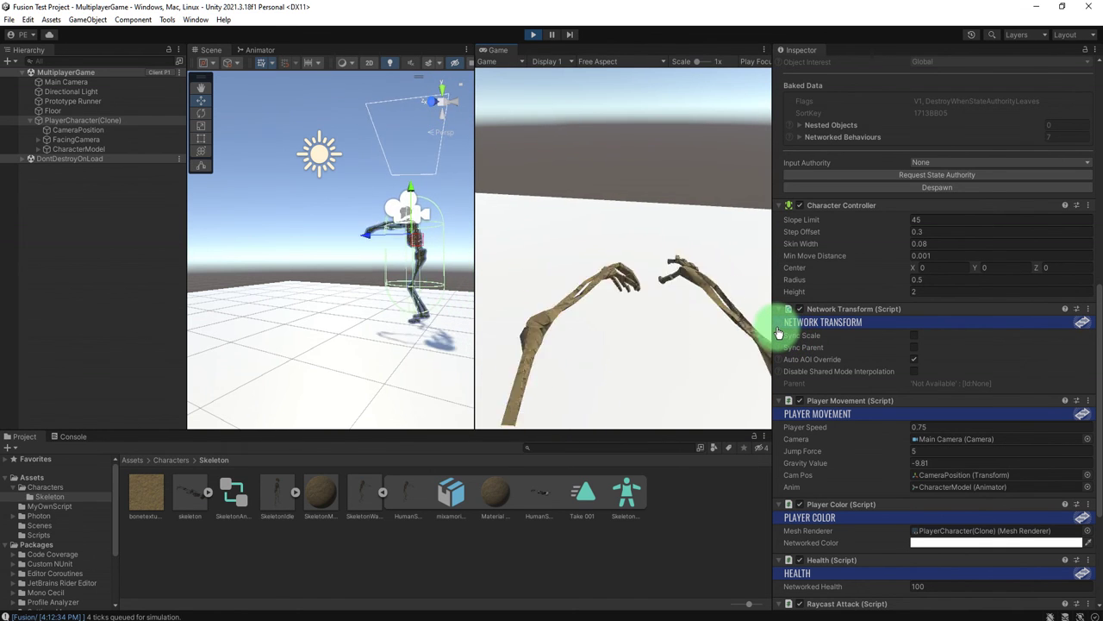
key(w)
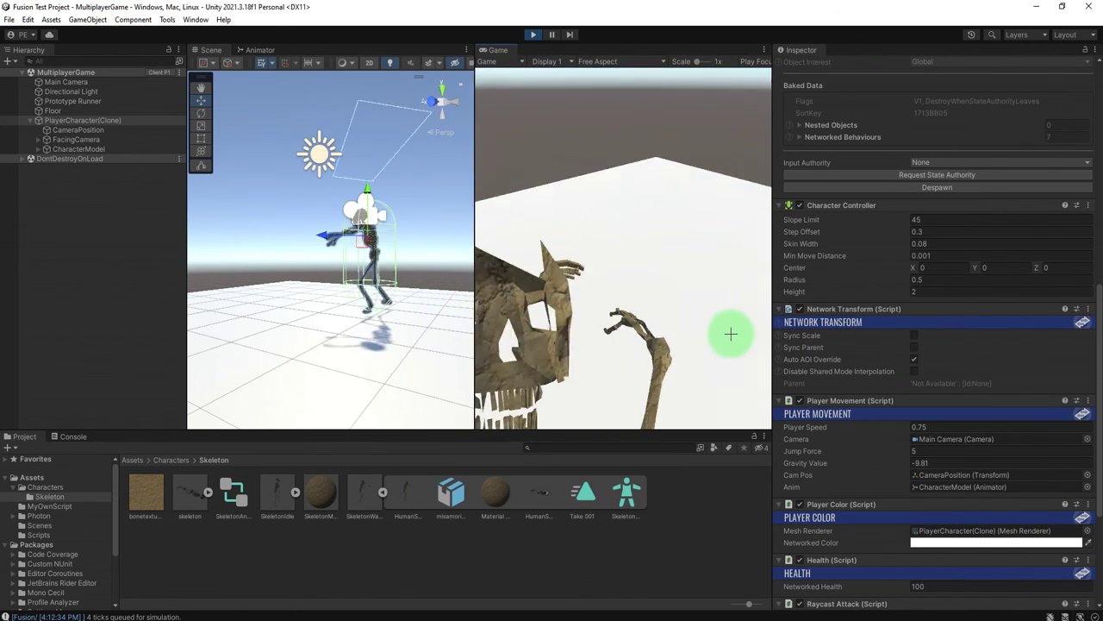
key(w)
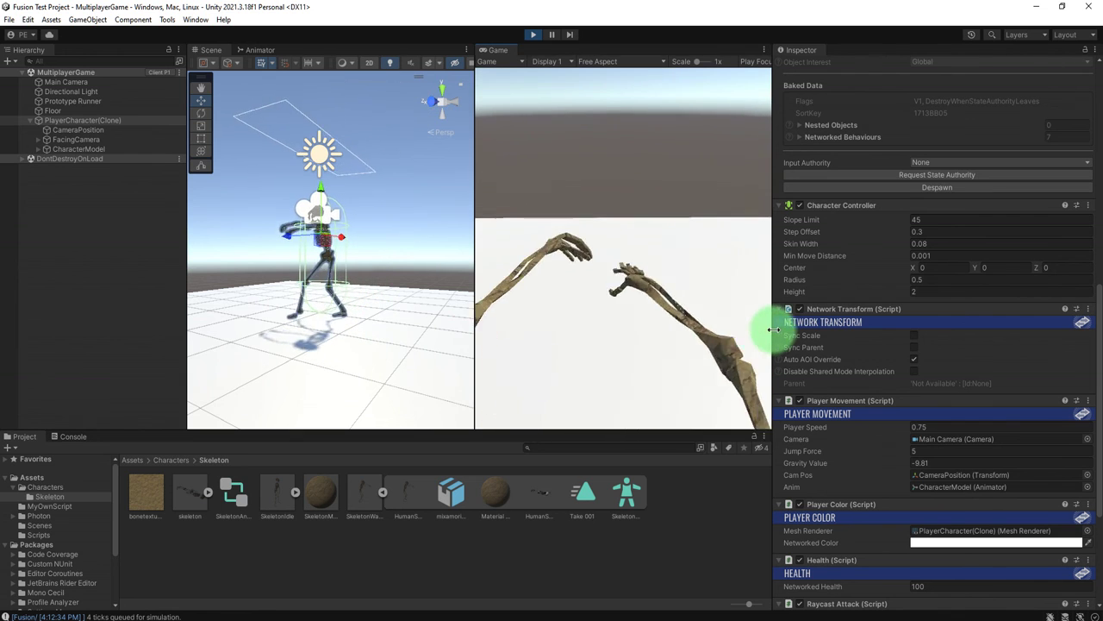
key(w)
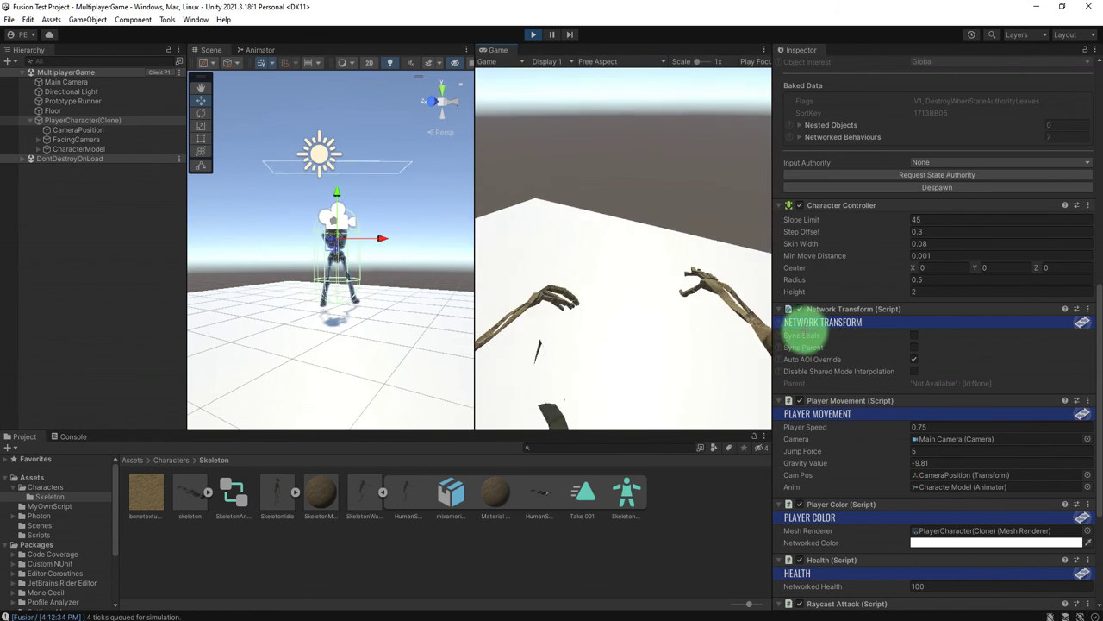
key(s)
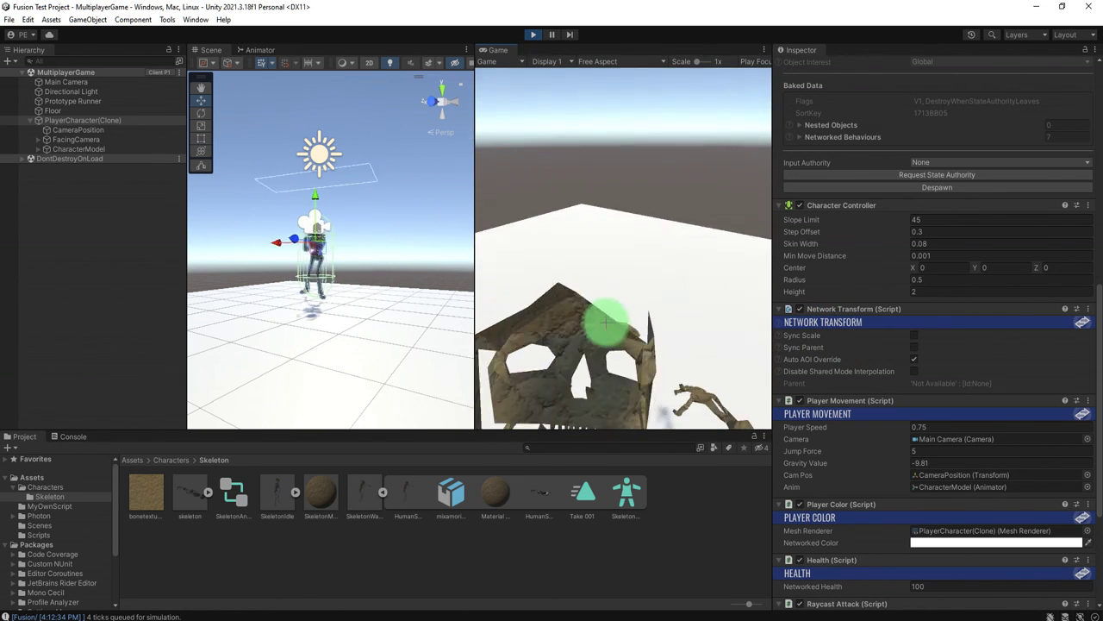
key(w)
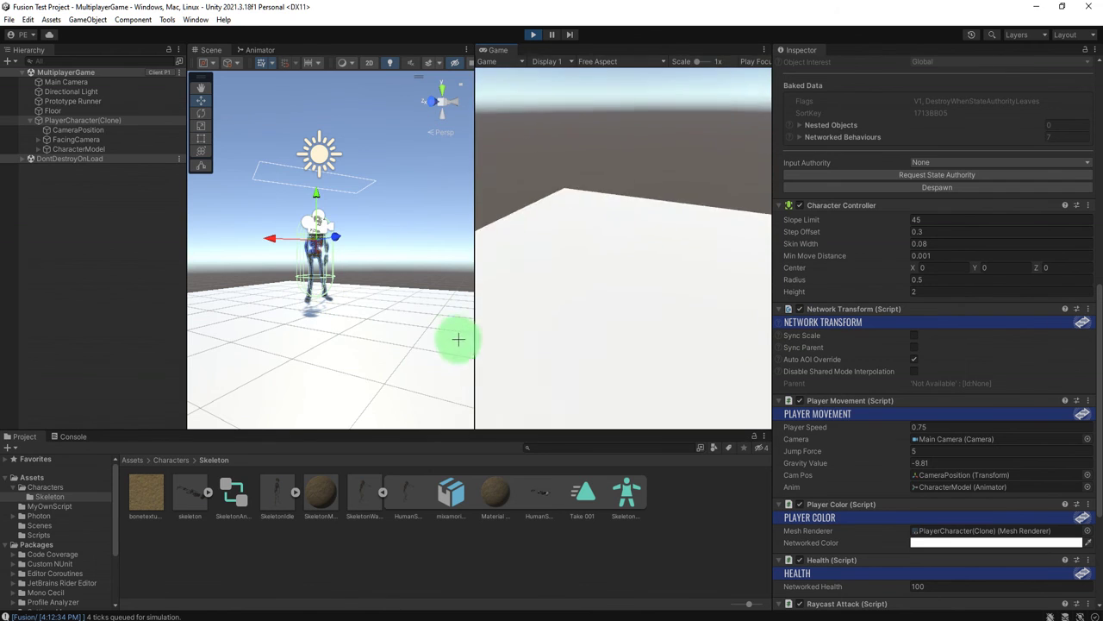
key(s)
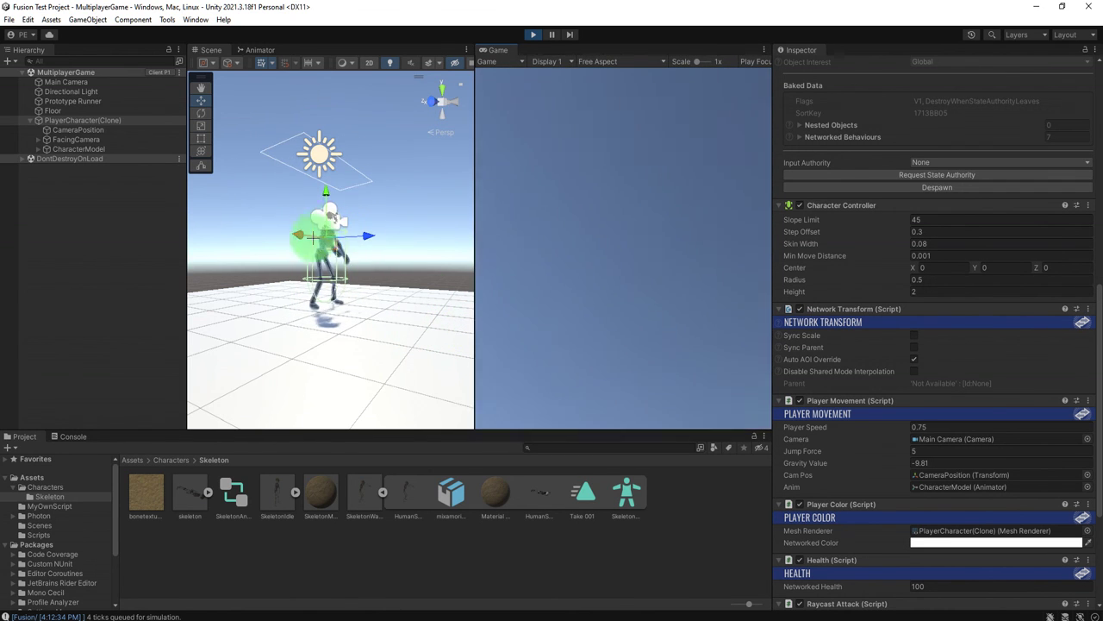
click(533, 35)
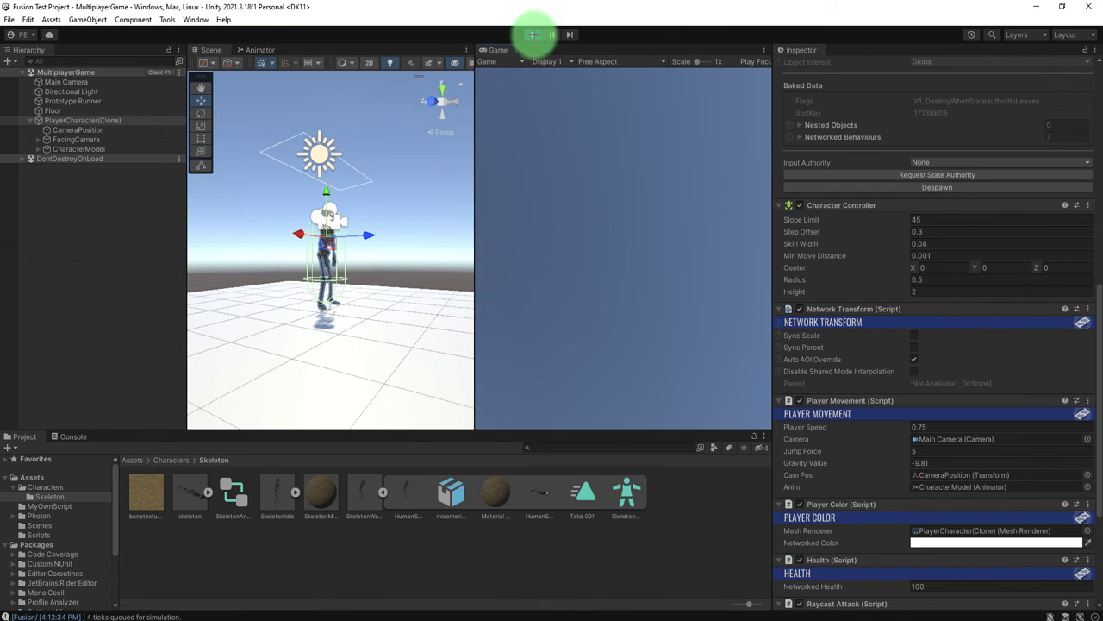